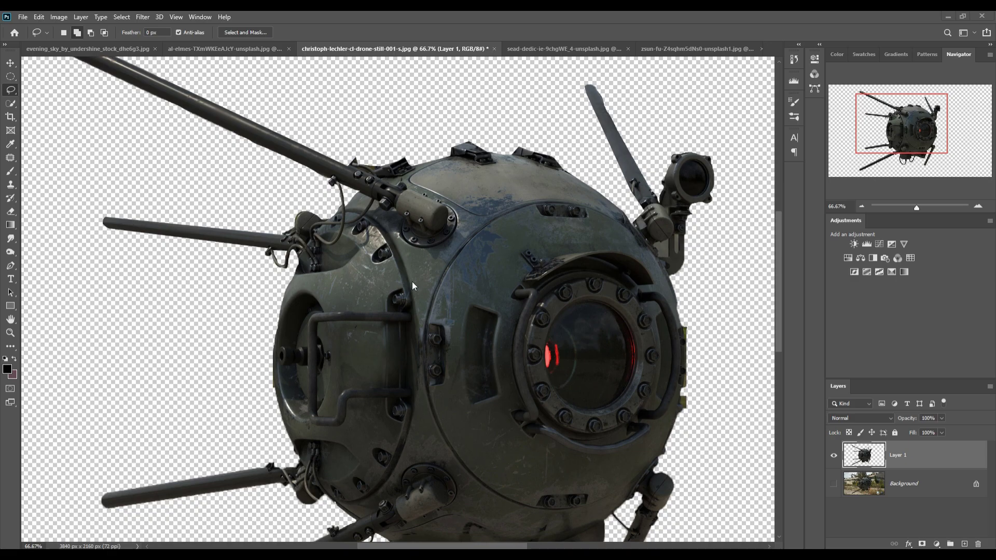
# Step: Create a new 3840×2160 document, Untitled-1, then return to the drone image
pyautogui.click(23, 17)
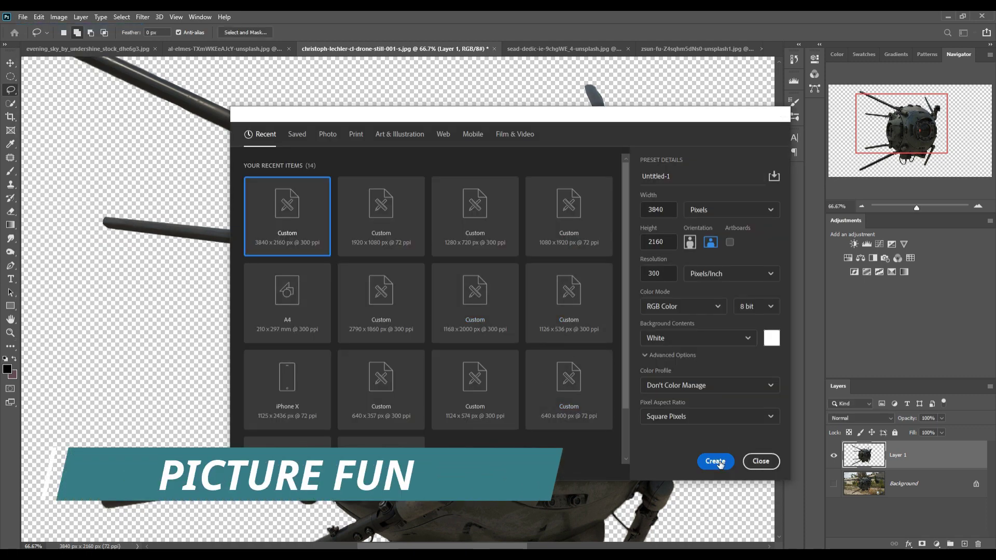
pyautogui.click(714, 460)
pyautogui.click(317, 48)
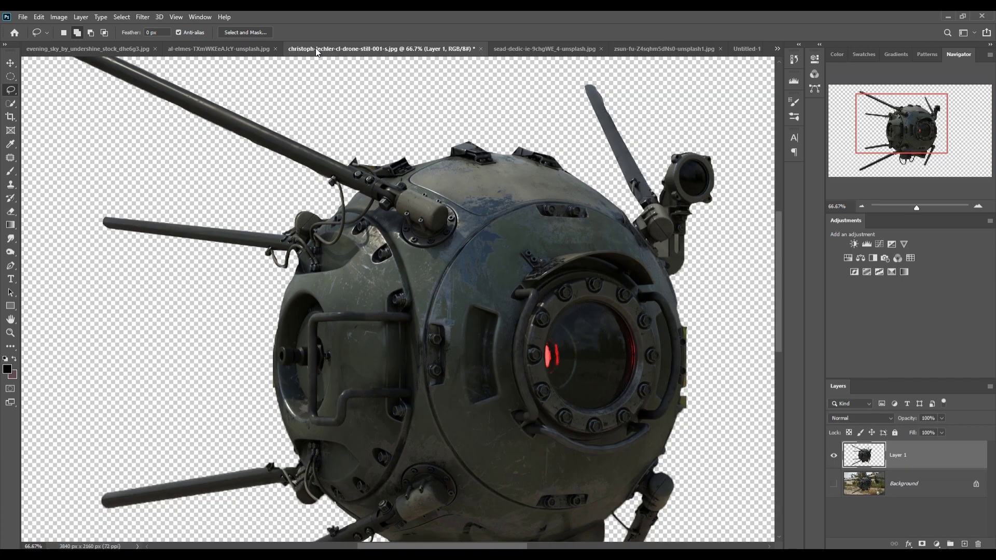
# Step: Crop the snowy-road photo to a narrow portrait frame around the yellow-jacket person
pyautogui.click(232, 50)
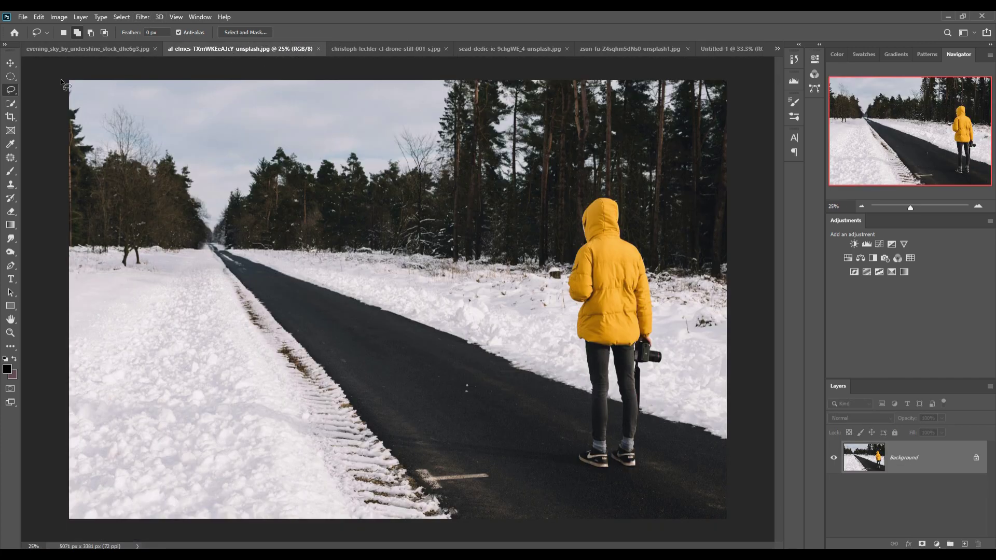
pyautogui.click(11, 117)
pyautogui.moveTo(67, 293); pyautogui.dragTo(310, 300)
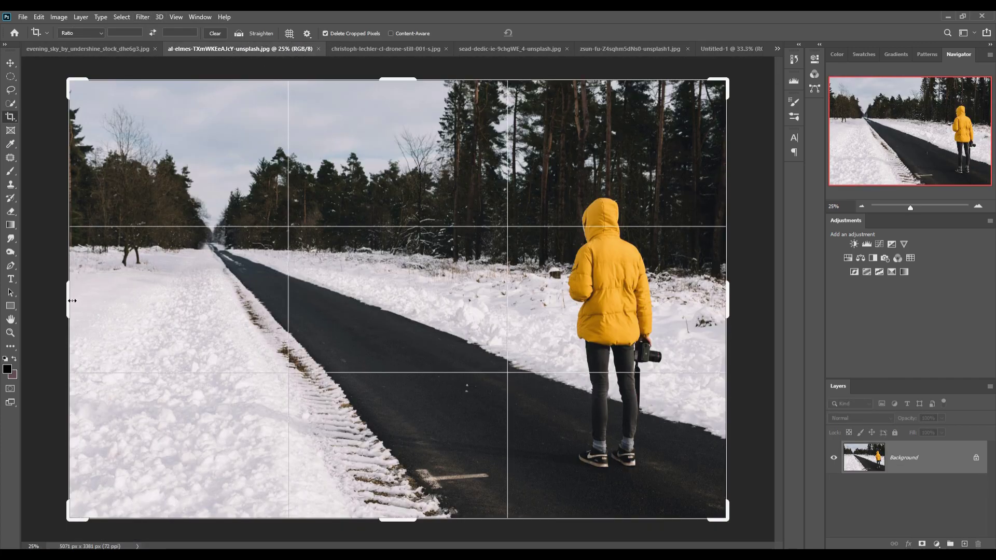
pyautogui.moveTo(388, 82); pyautogui.dragTo(388, 181)
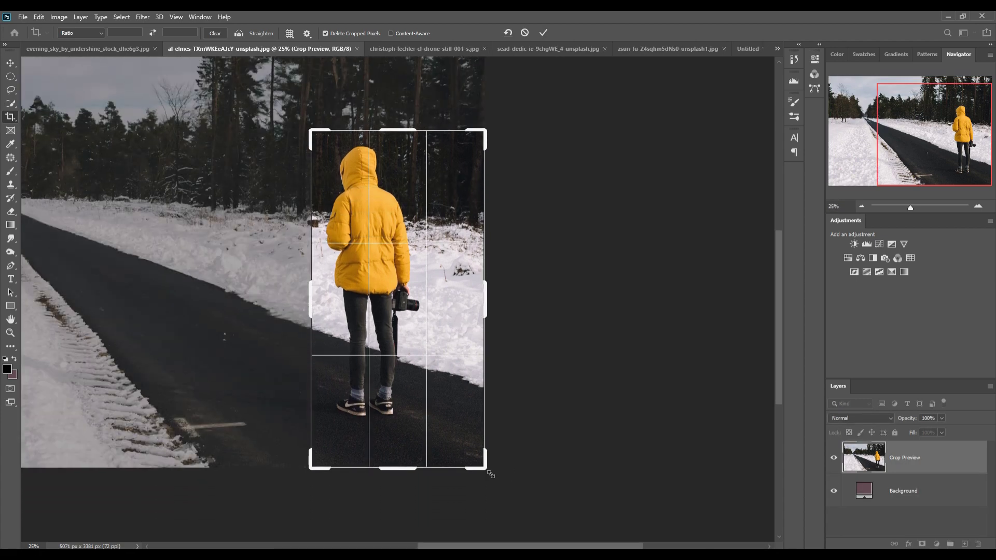
pyautogui.moveTo(495, 476); pyautogui.dragTo(467, 451)
pyautogui.click(546, 36)
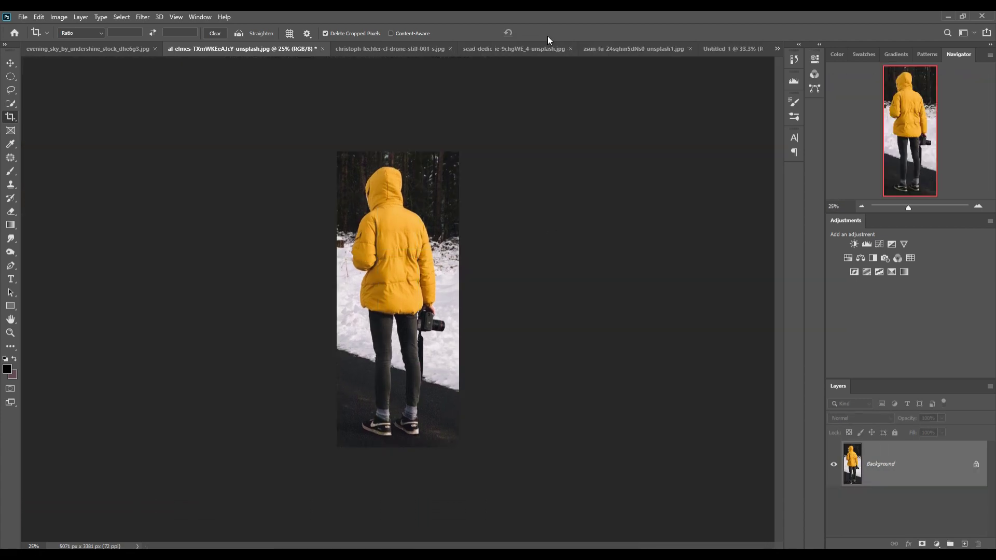
pyautogui.click(125, 19)
# Step: Select the person with Select Subject, add the camera strap with Lasso, and copy to a new layer
pyautogui.click(146, 139)
pyautogui.click(10, 90)
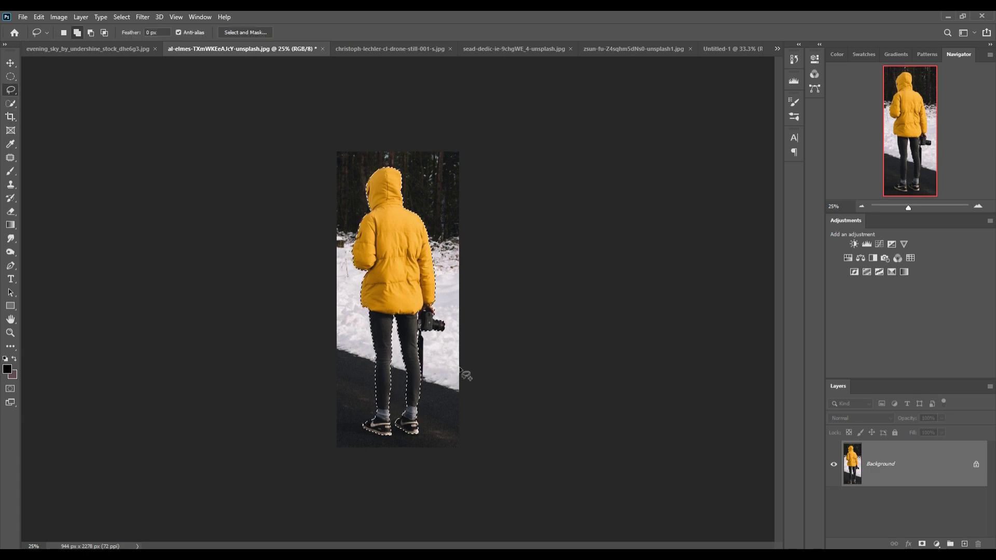
pyautogui.hotkey('ctrl', '+')
pyautogui.hotkey('ctrl', '+')
pyautogui.hotkey('ctrl', '+')
pyautogui.hotkey('ctrl', '+')
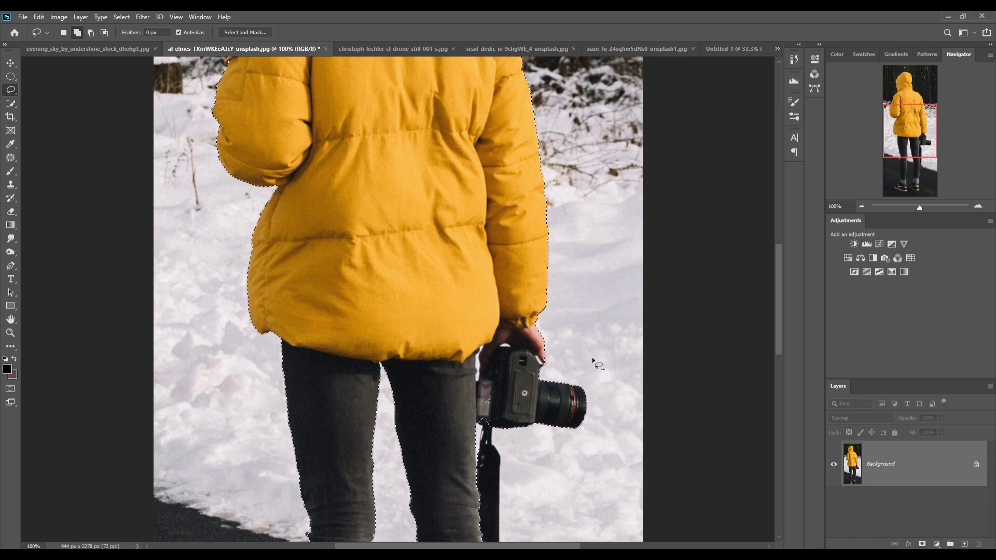
pyautogui.scroll(-3, 594, 361)
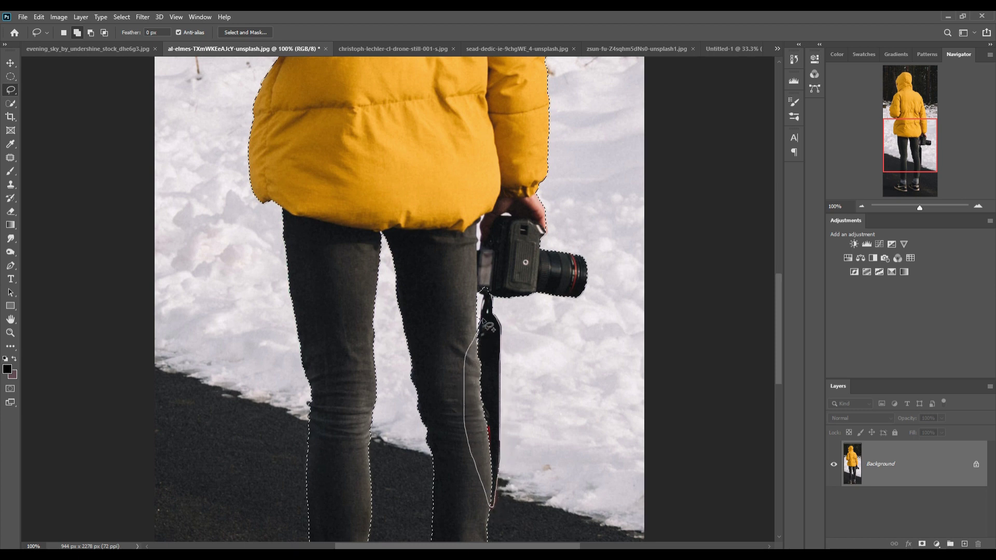
pyautogui.moveTo(483, 323); pyautogui.dragTo(485, 325)
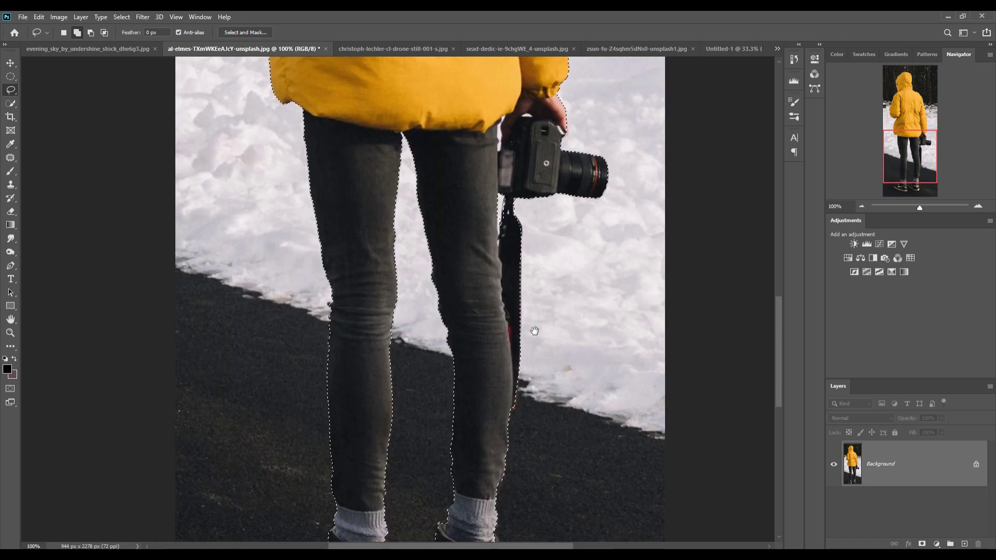
pyautogui.moveTo(521, 326); pyautogui.dragTo(554, 178)
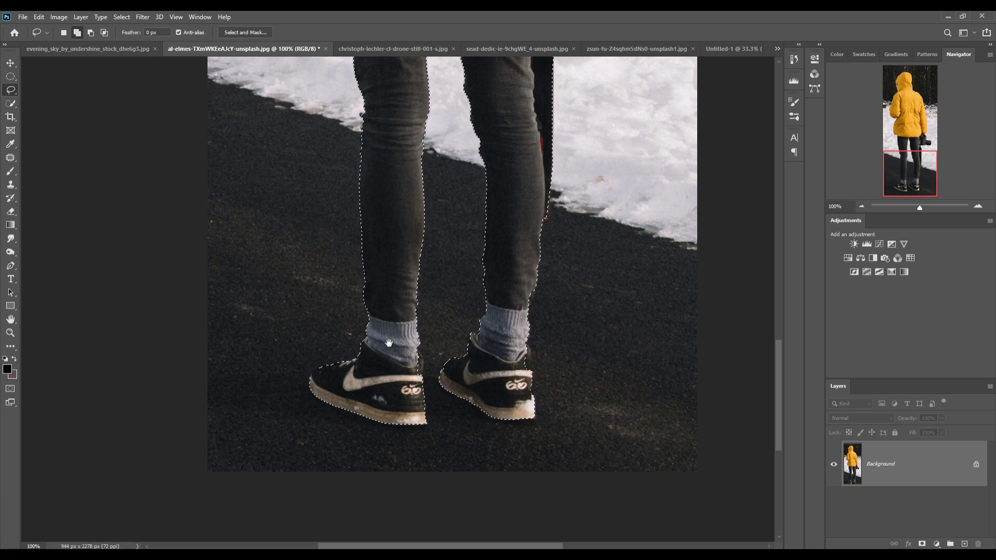
pyautogui.scroll(5, 374, 332)
pyautogui.moveTo(447, 384); pyautogui.dragTo(350, 234)
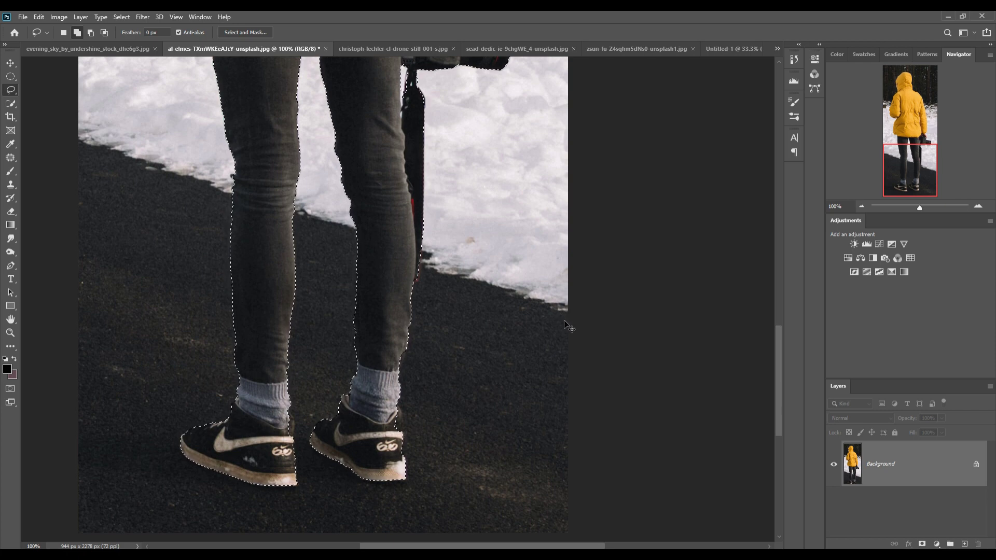
pyautogui.hotkey('ctrl', 'j')
# Step: Hide the Background layer, deselect, and fit the person cutout on screen
pyautogui.click(833, 511)
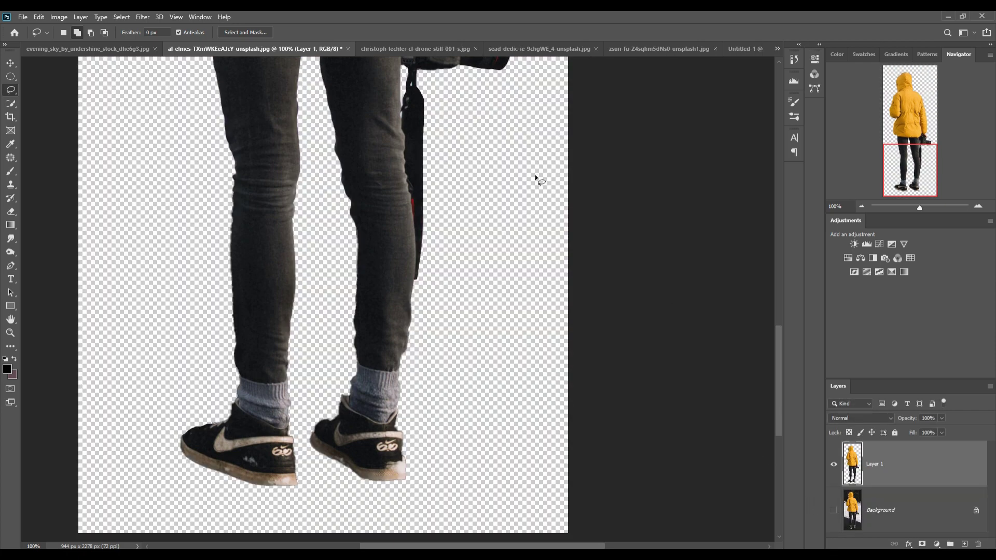
pyautogui.moveTo(535, 177); pyautogui.dragTo(586, 403)
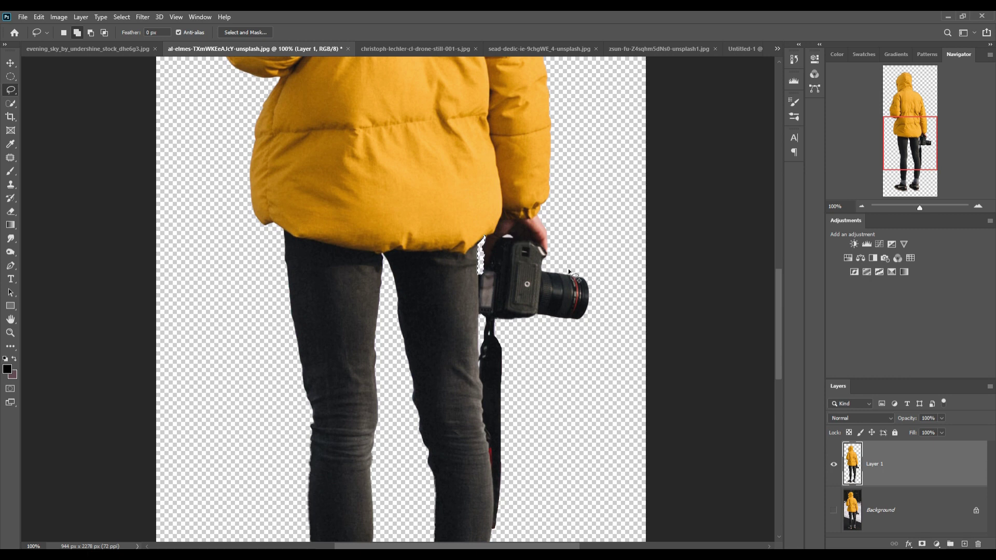
pyautogui.click(121, 17)
pyautogui.click(136, 35)
pyautogui.press('v')
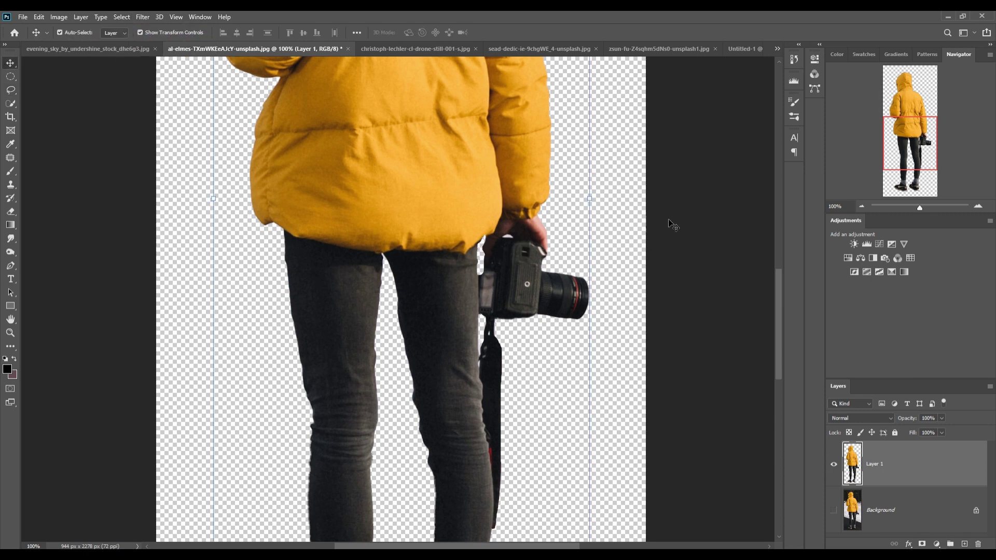
pyautogui.hotkey('ctrl', '0')
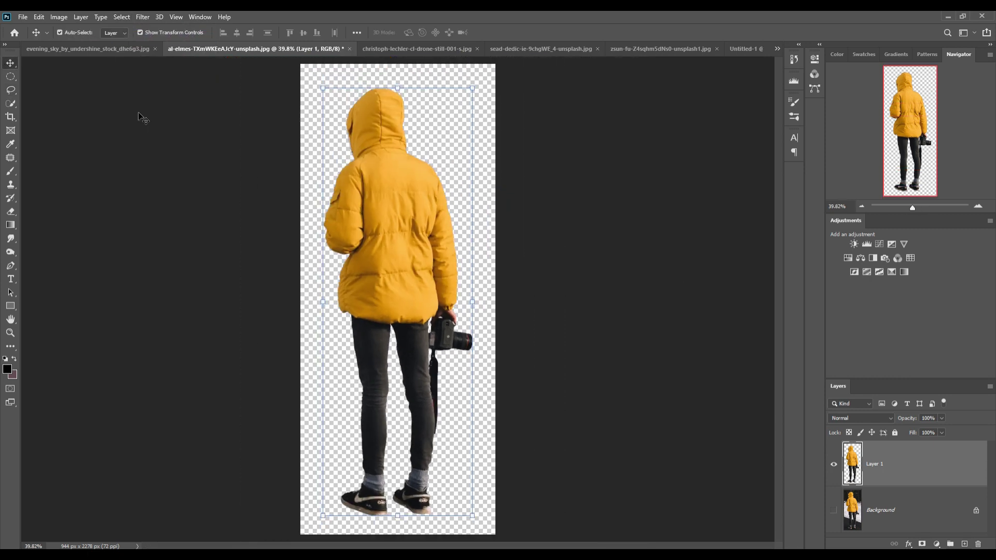
pyautogui.click(409, 51)
# Step: Content-Aware fill an elliptical selection over the evening sky's bright patch, then deselect
pyautogui.click(101, 53)
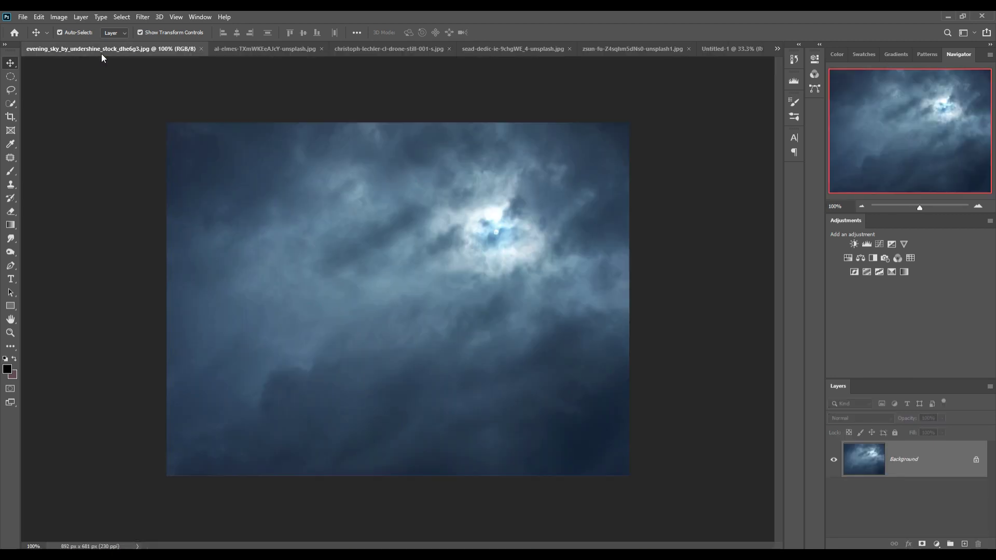
pyautogui.press('m')
pyautogui.moveTo(430, 163); pyautogui.dragTo(572, 299)
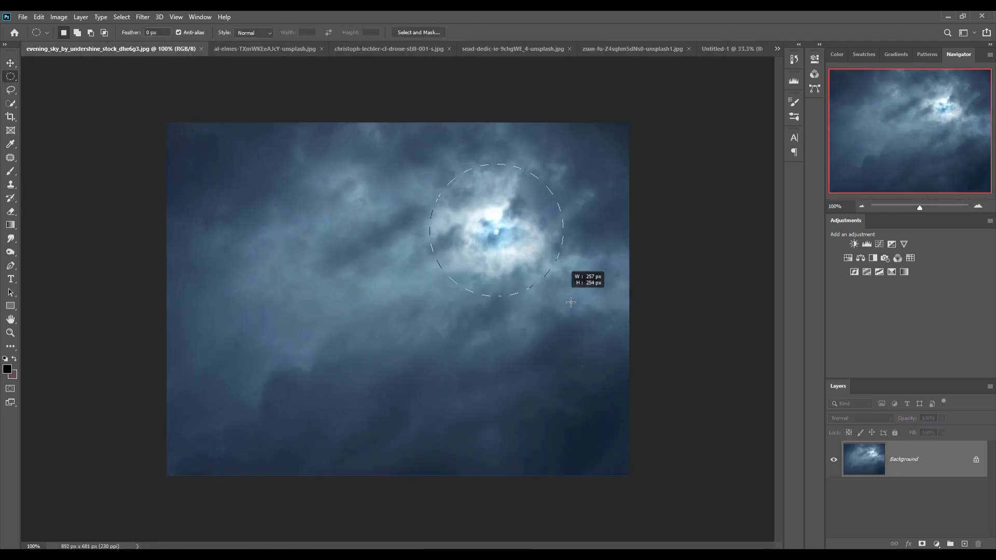
pyautogui.click(39, 16)
pyautogui.click(47, 178)
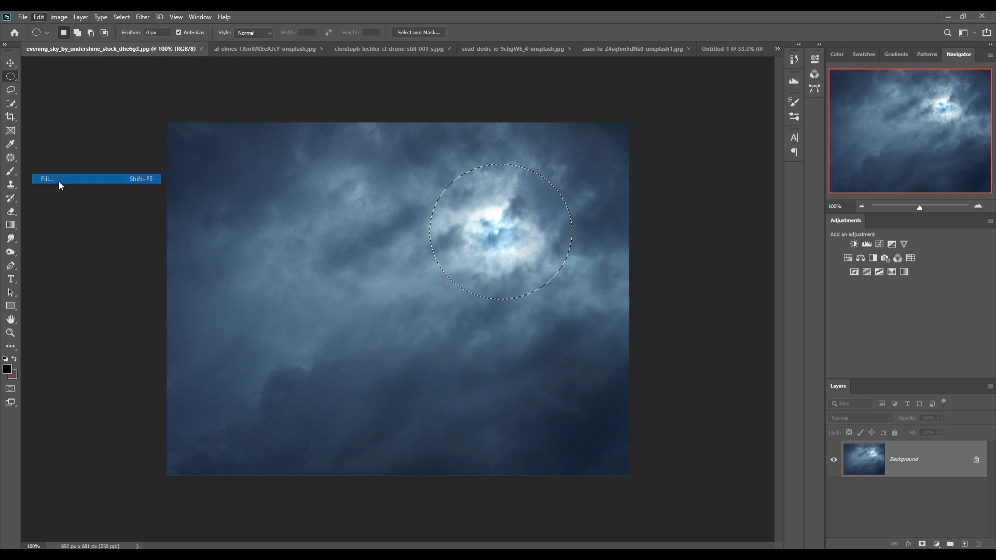
pyautogui.click(566, 155)
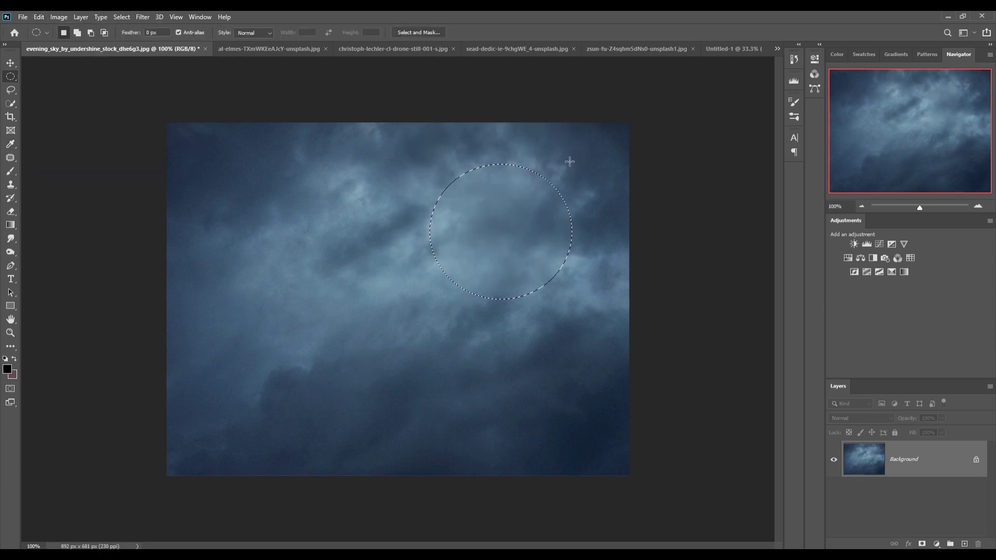
pyautogui.click(122, 16)
pyautogui.click(124, 36)
pyautogui.click(9, 62)
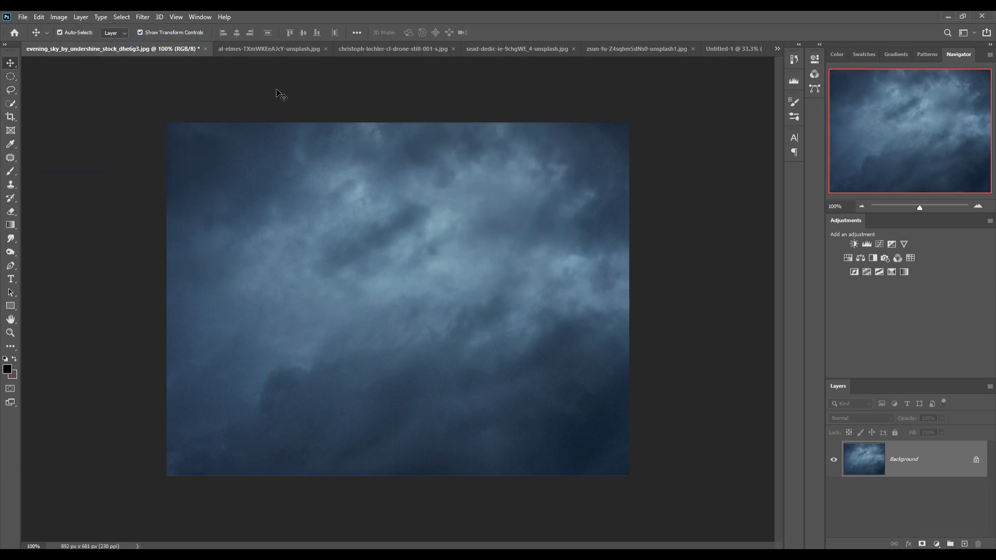
pyautogui.click(490, 49)
# Step: Quick-select the rocky cliff, extending down its right face and bottom-right area
pyautogui.click(13, 104)
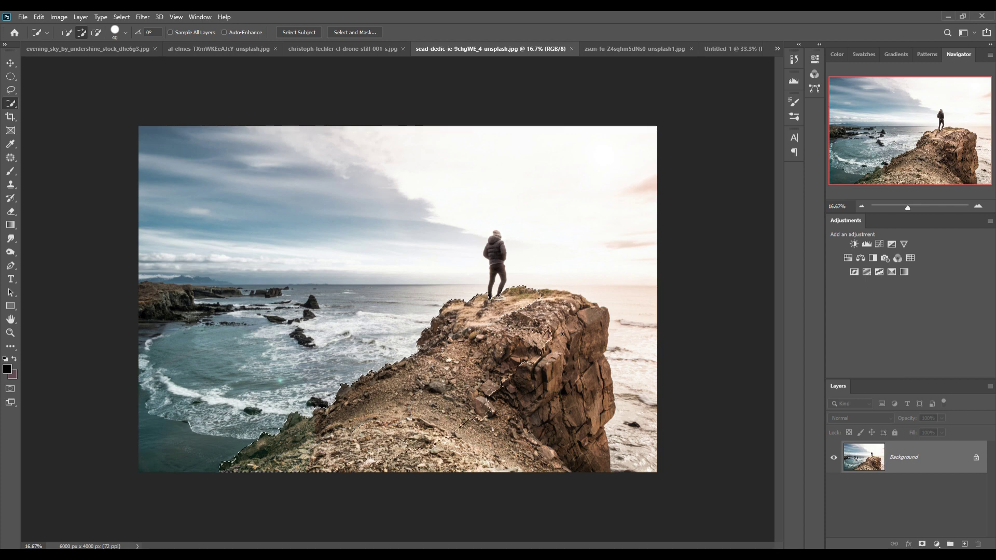
pyautogui.moveTo(585, 310); pyautogui.dragTo(588, 470)
pyautogui.moveTo(551, 481); pyautogui.dragTo(508, 468)
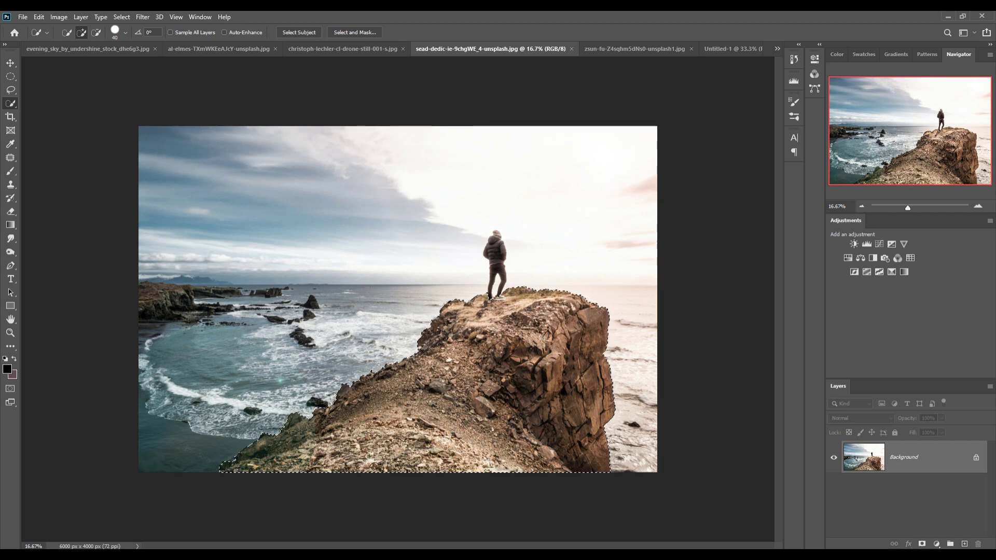
pyautogui.click(10, 64)
# Step: Float the cliff photo and drag the selected cliff into the stormy-sky image
pyautogui.moveTo(491, 49); pyautogui.dragTo(503, 99)
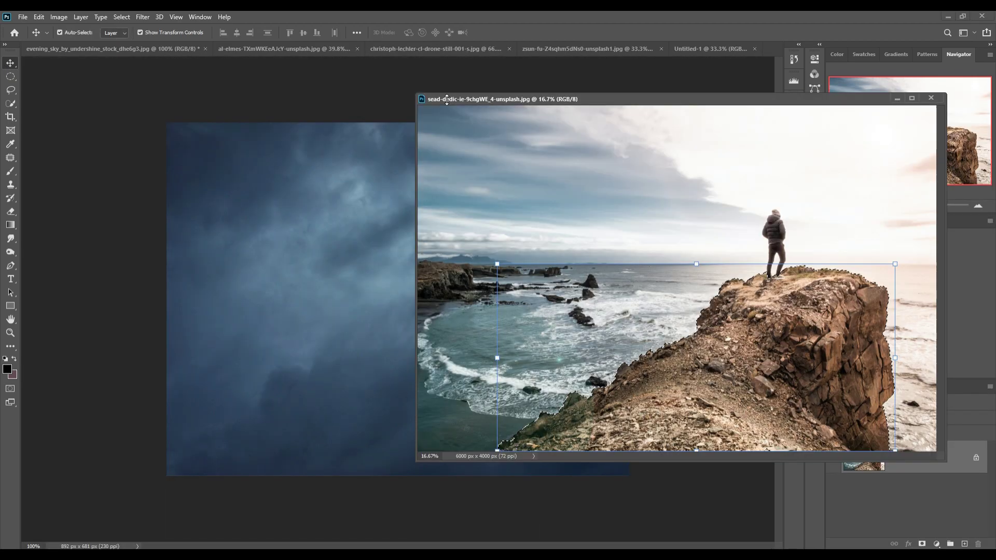
pyautogui.moveTo(793, 302)
pyautogui.mouseDown()
pyautogui.moveTo(795, 329)
pyautogui.moveTo(399, 319)
pyautogui.mouseUp()
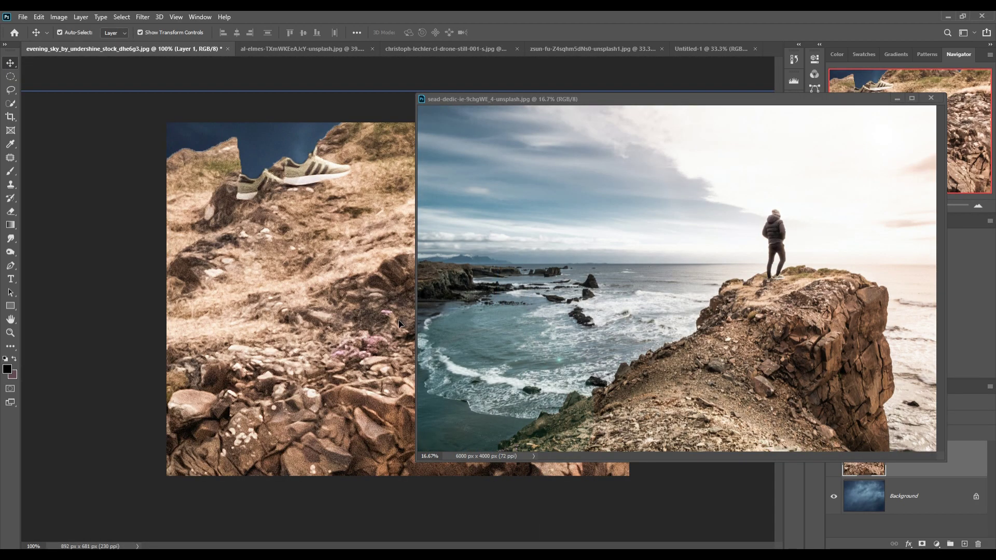
pyautogui.click(897, 98)
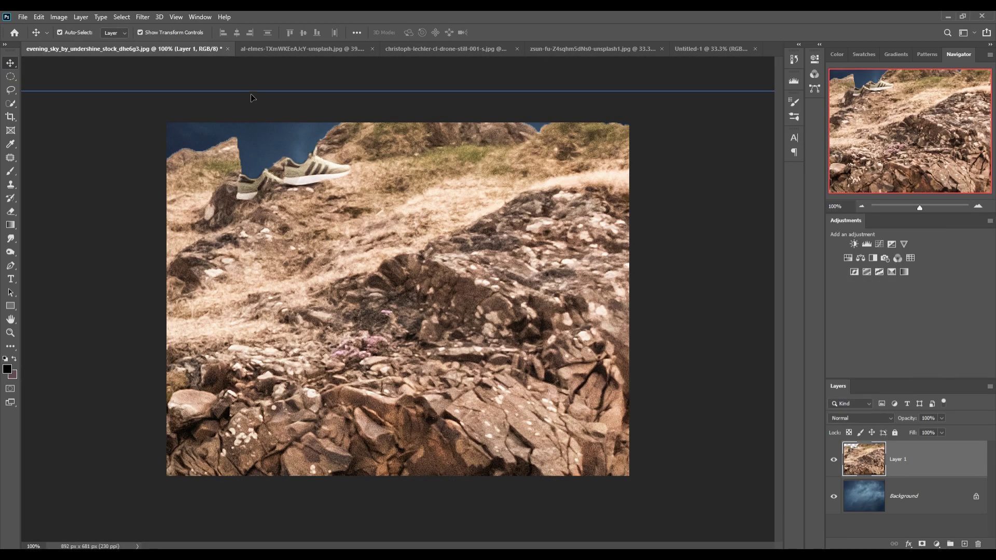
# Step: Scale and position the cliff over the sky, commit, and hide its layer
pyautogui.moveTo(264, 93)
pyautogui.mouseDown()
pyautogui.moveTo(259, 353)
pyautogui.moveTo(404, 223)
pyautogui.moveTo(339, 106)
pyautogui.moveTo(235, 519)
pyautogui.moveTo(419, 210)
pyautogui.moveTo(475, 164)
pyautogui.moveTo(389, 415)
pyautogui.moveTo(407, 385)
pyautogui.mouseUp()
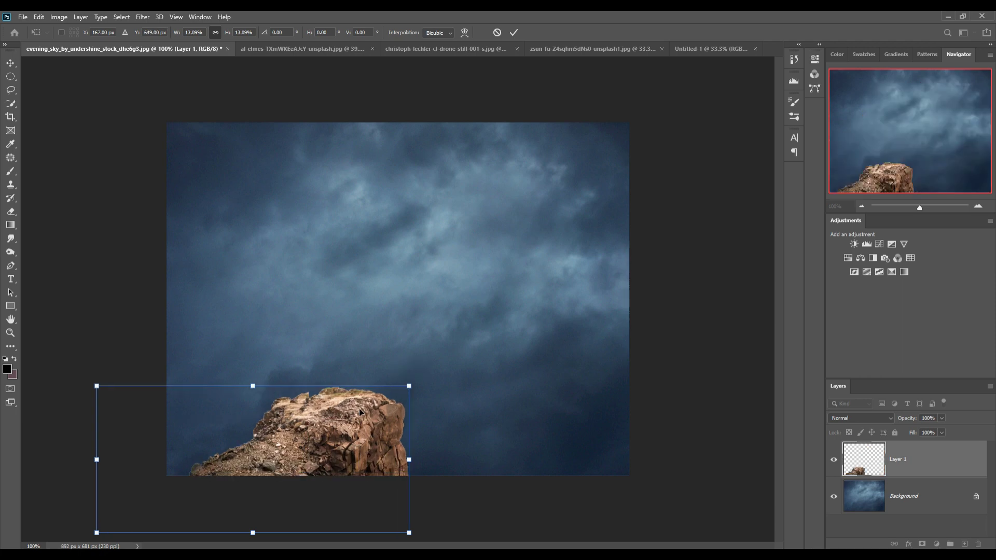
pyautogui.moveTo(339, 431)
pyautogui.mouseDown()
pyautogui.moveTo(438, 387)
pyautogui.moveTo(421, 383)
pyautogui.moveTo(476, 350)
pyautogui.moveTo(426, 376)
pyautogui.moveTo(329, 403)
pyautogui.moveTo(350, 406)
pyautogui.moveTo(479, 299)
pyautogui.mouseUp()
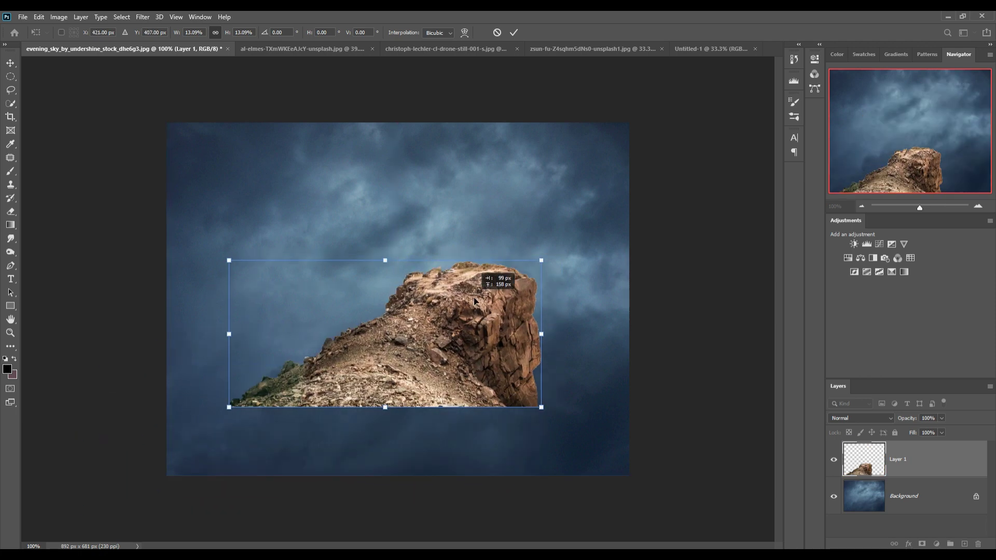
pyautogui.moveTo(540, 260); pyautogui.dragTo(613, 225)
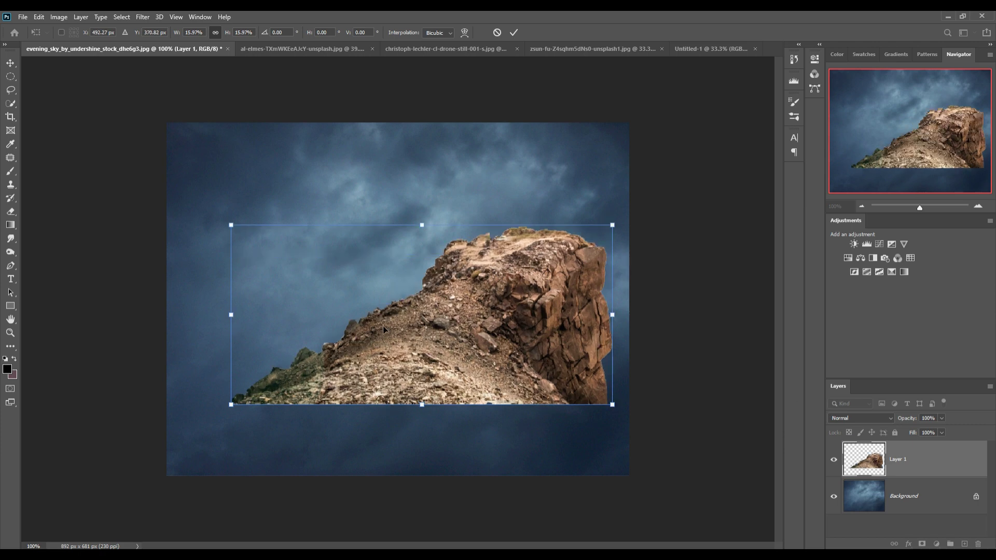
pyautogui.press('Return')
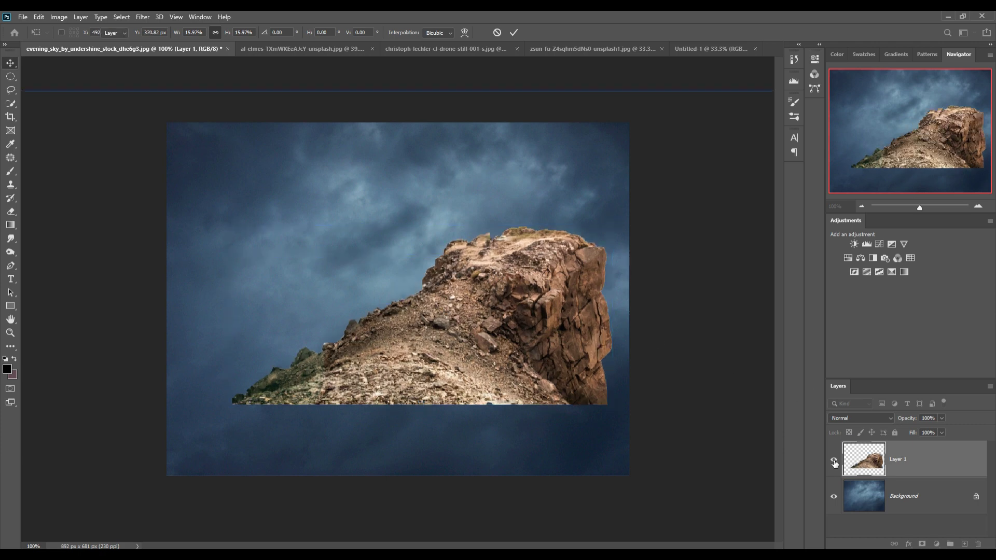
pyautogui.hotkey('ctrl', ',')
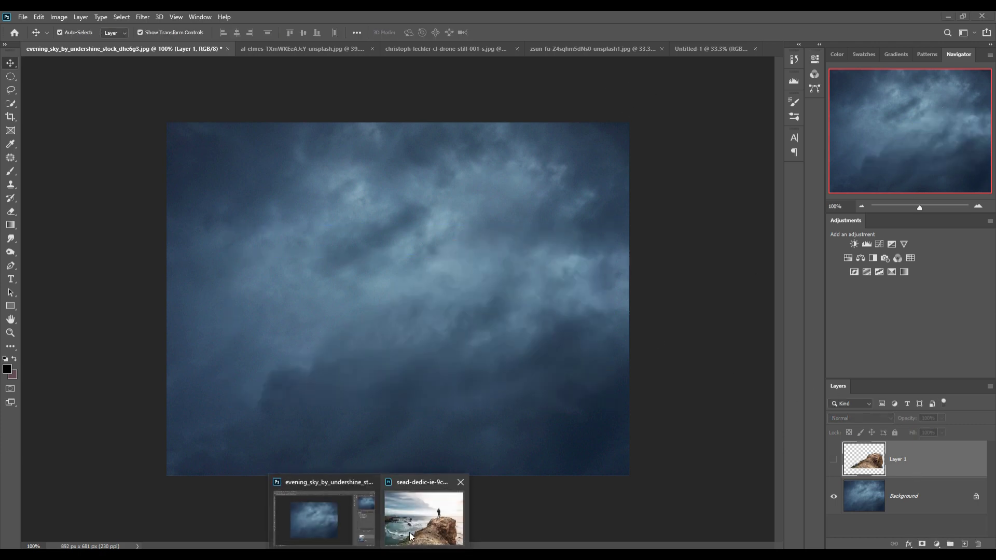
pyautogui.click(420, 517)
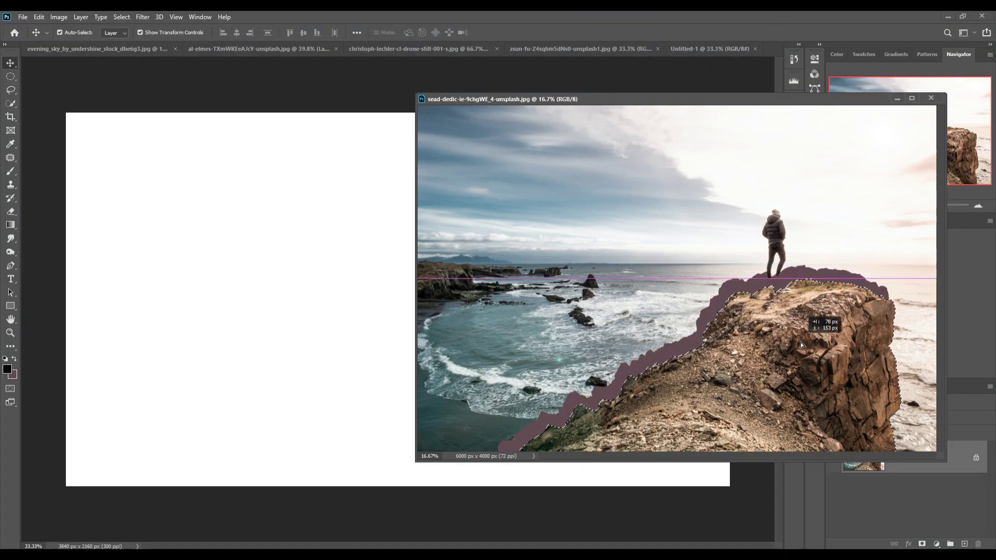
# Step: Copy the cut-out cliff into Untitled-1 and flip it horizontally
pyautogui.moveTo(794, 351); pyautogui.dragTo(351, 374)
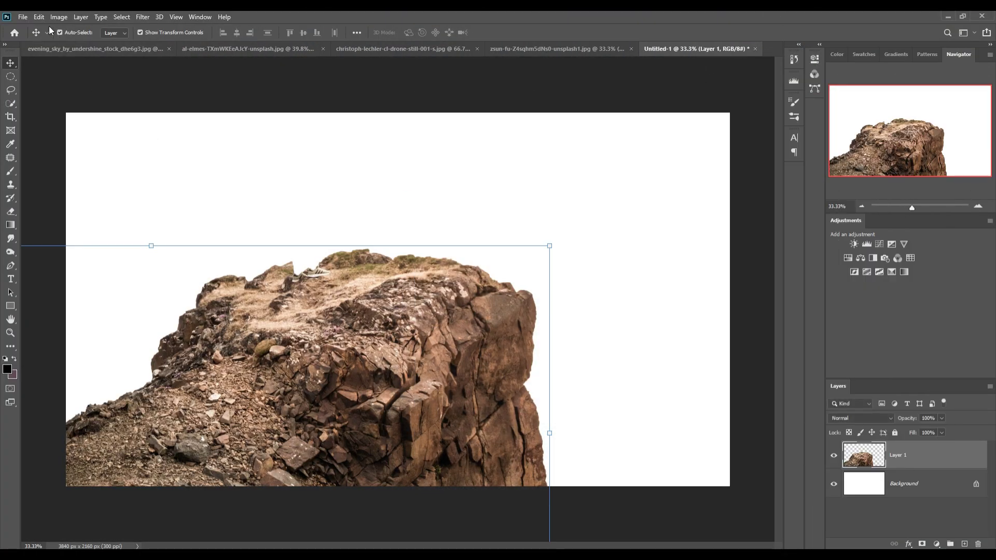
pyautogui.click(39, 16)
pyautogui.moveTo(54, 254)
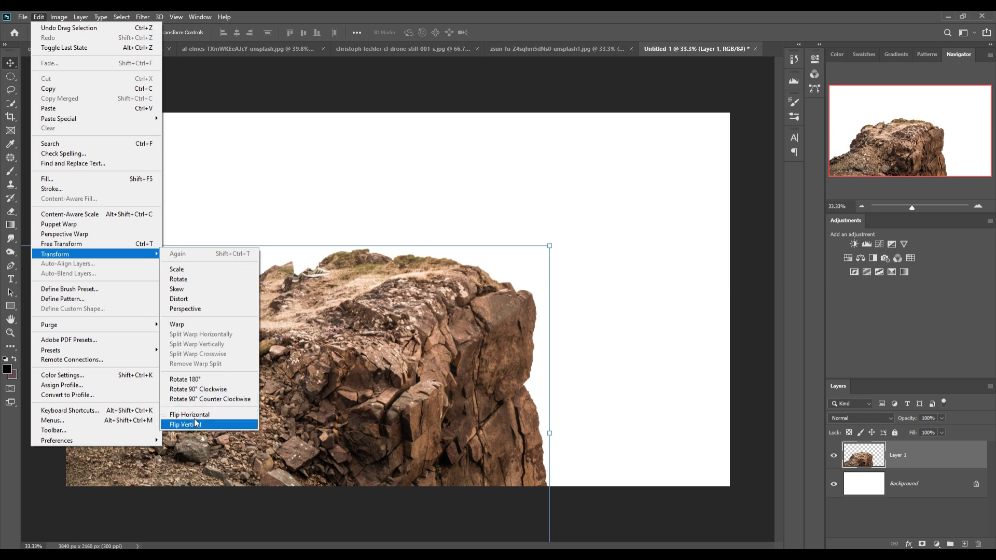
pyautogui.click(194, 415)
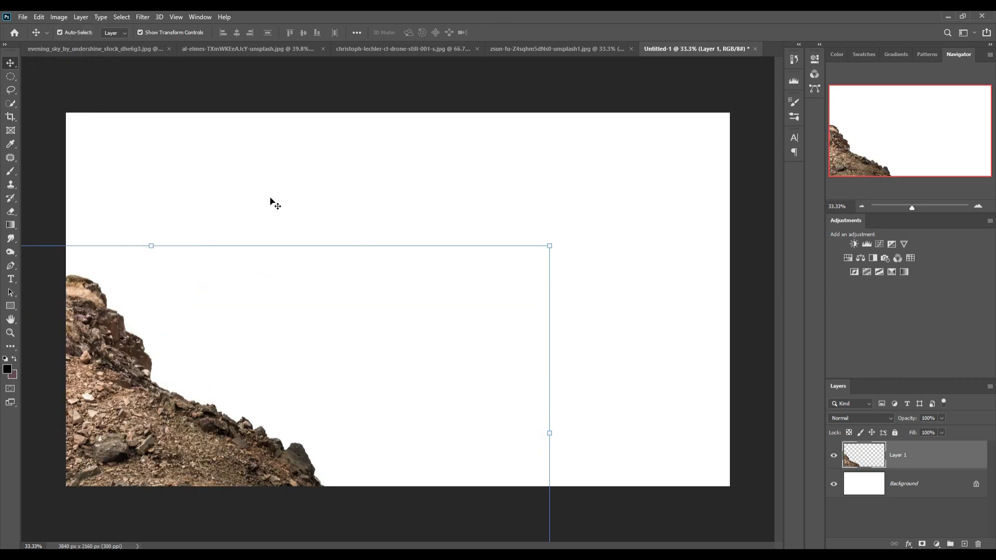
# Step: Scale and place the mirrored cliff along the canvas's lower-right edge, then commit
pyautogui.moveTo(159, 251); pyautogui.dragTo(162, 382)
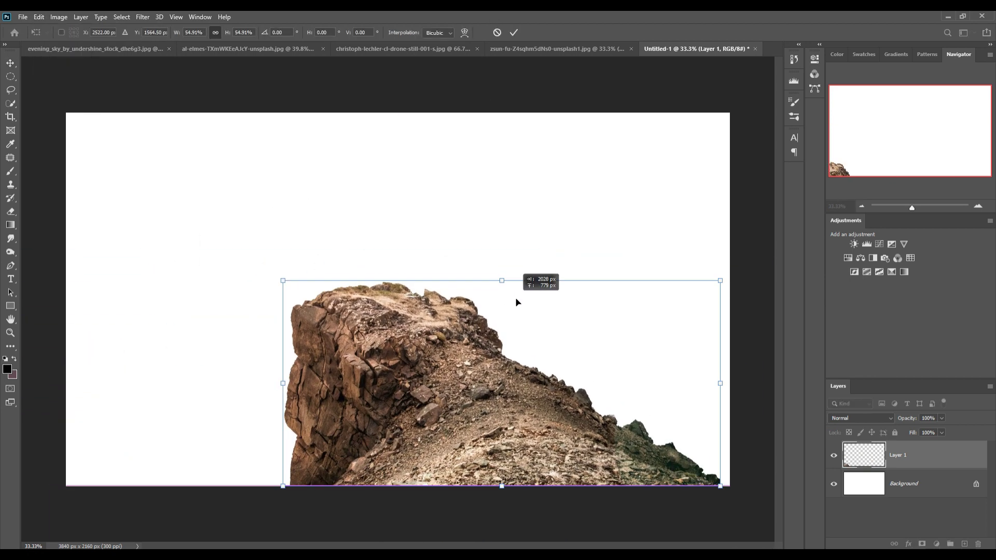
pyautogui.moveTo(389, 360)
pyautogui.mouseDown()
pyautogui.moveTo(559, 305)
pyautogui.moveTo(550, 345)
pyautogui.moveTo(584, 289)
pyautogui.mouseUp()
pyautogui.moveTo(501, 368); pyautogui.dragTo(531, 499)
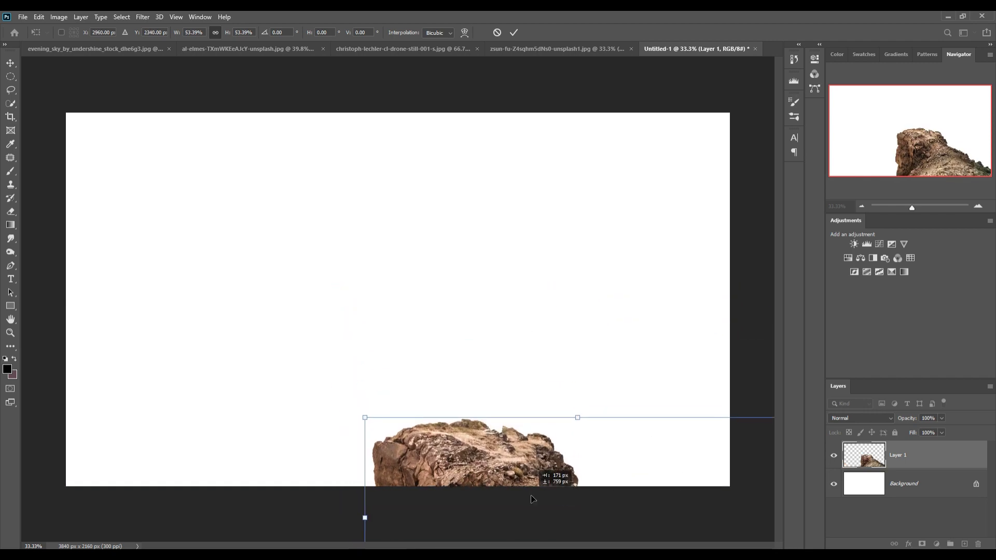
pyautogui.moveTo(578, 417); pyautogui.dragTo(582, 282)
pyautogui.moveTo(442, 385)
pyautogui.mouseDown()
pyautogui.moveTo(488, 458)
pyautogui.moveTo(496, 440)
pyautogui.mouseUp()
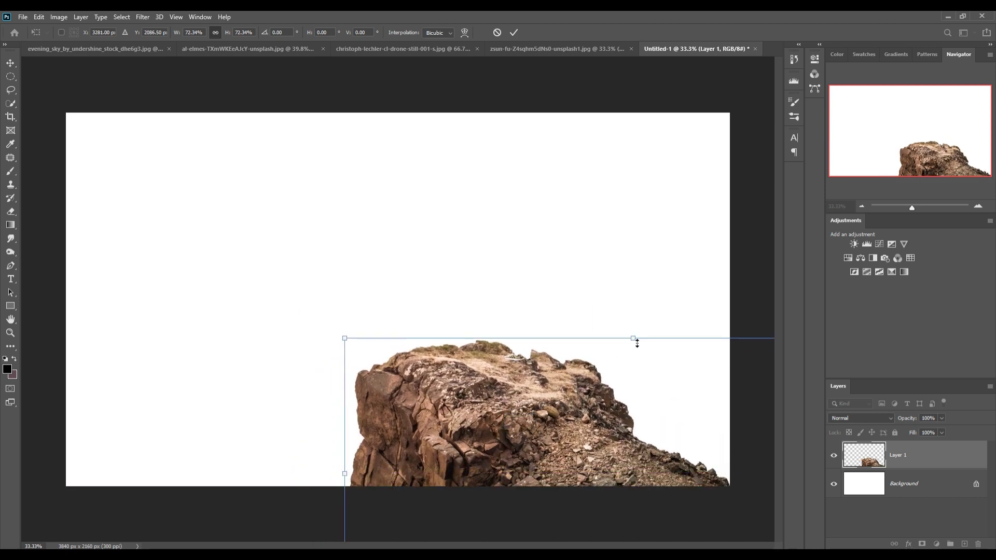
pyautogui.moveTo(637, 343); pyautogui.dragTo(634, 351)
pyautogui.moveTo(565, 405); pyautogui.dragTo(562, 410)
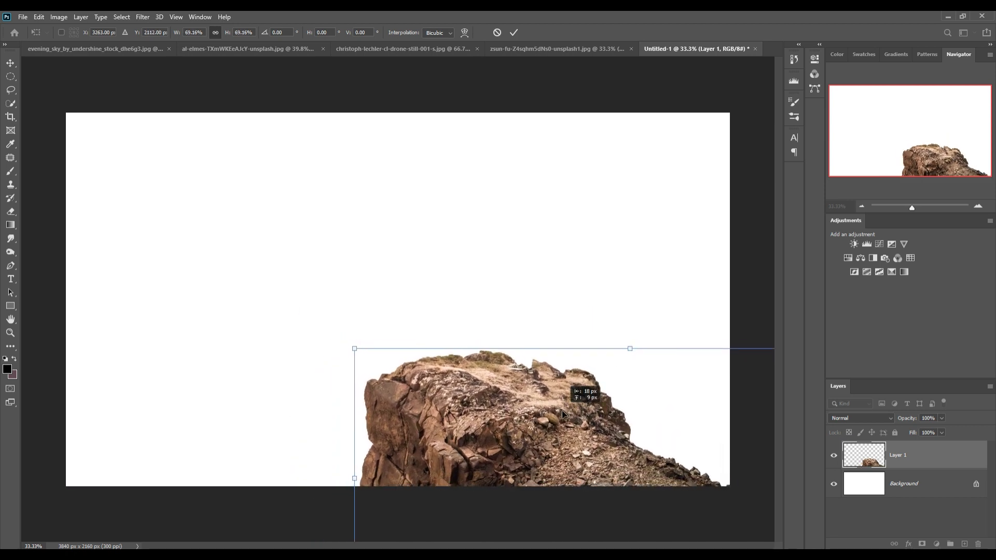
pyautogui.click(513, 33)
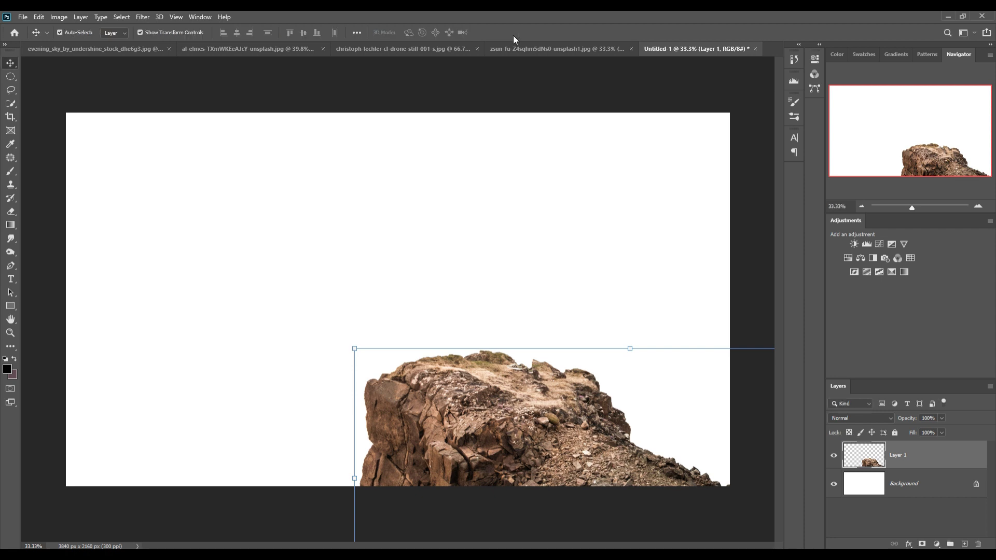
pyautogui.click(12, 185)
# Step: Choose a hard round Clone Stamp brush, then return to the Move tool unchanged
pyautogui.click(75, 33)
pyautogui.doubleClick(185, 154)
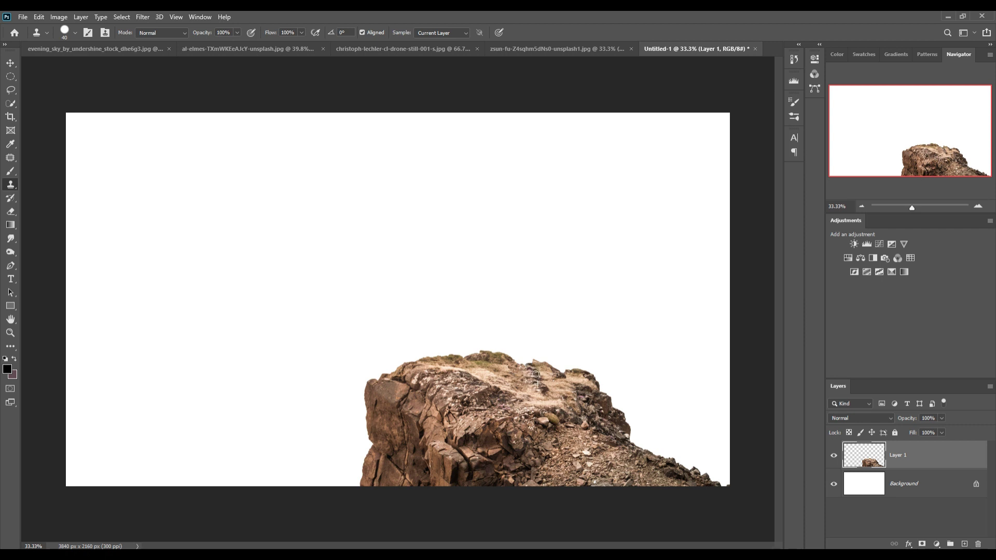
pyautogui.click(122, 17)
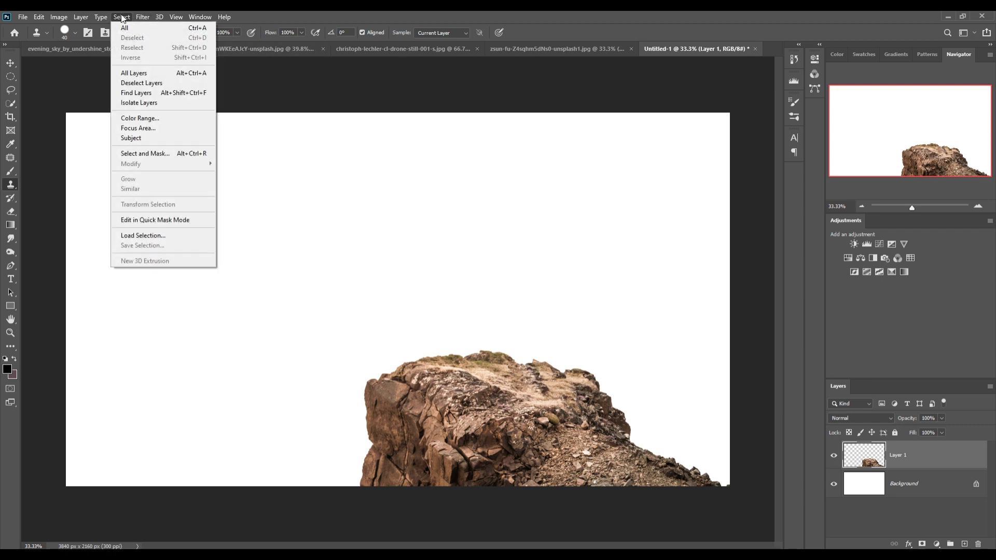
pyautogui.click(10, 64)
# Step: Float the yellow-jacket photo and drag the figure onto the cliff canvas
pyautogui.click(368, 48)
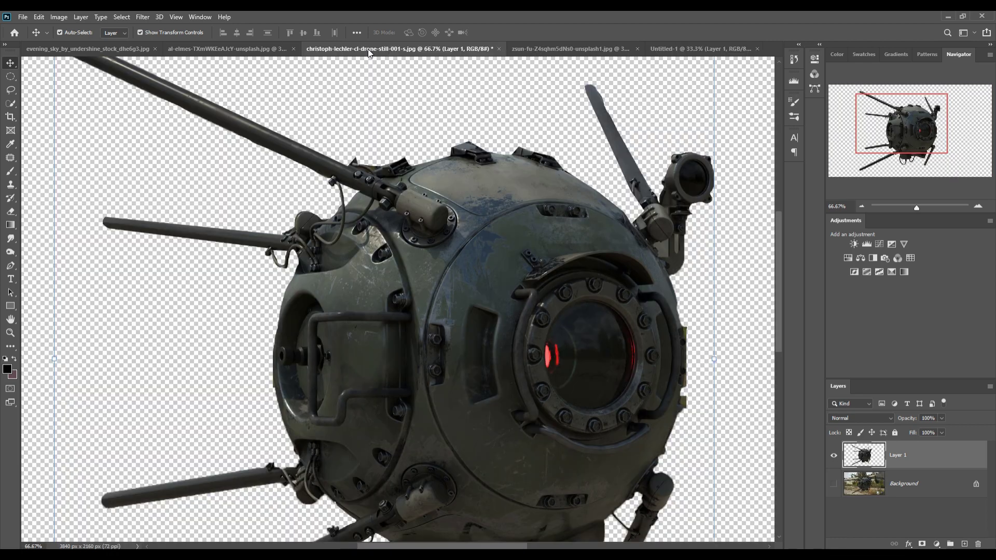
pyautogui.click(245, 47)
pyautogui.moveTo(257, 48); pyautogui.dragTo(665, 138)
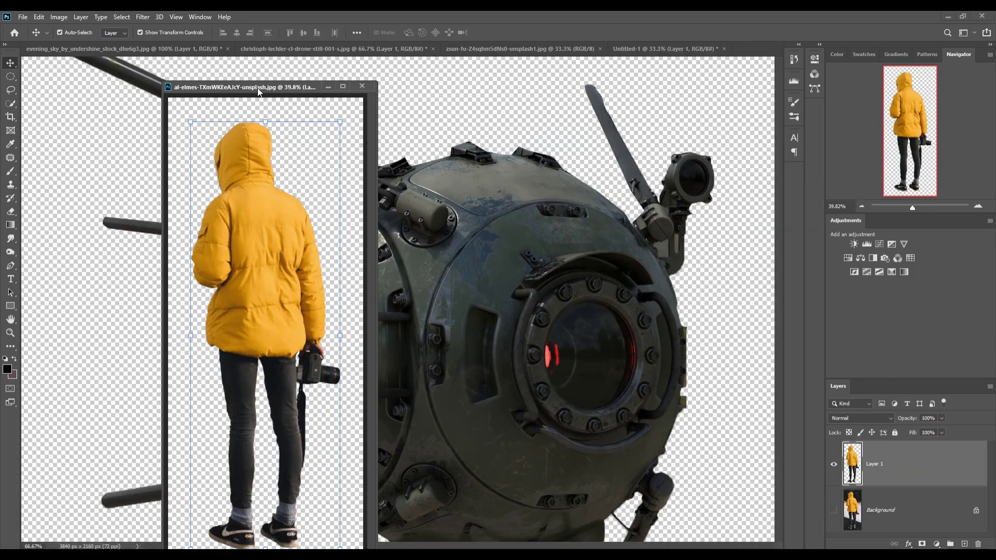
pyautogui.click(674, 49)
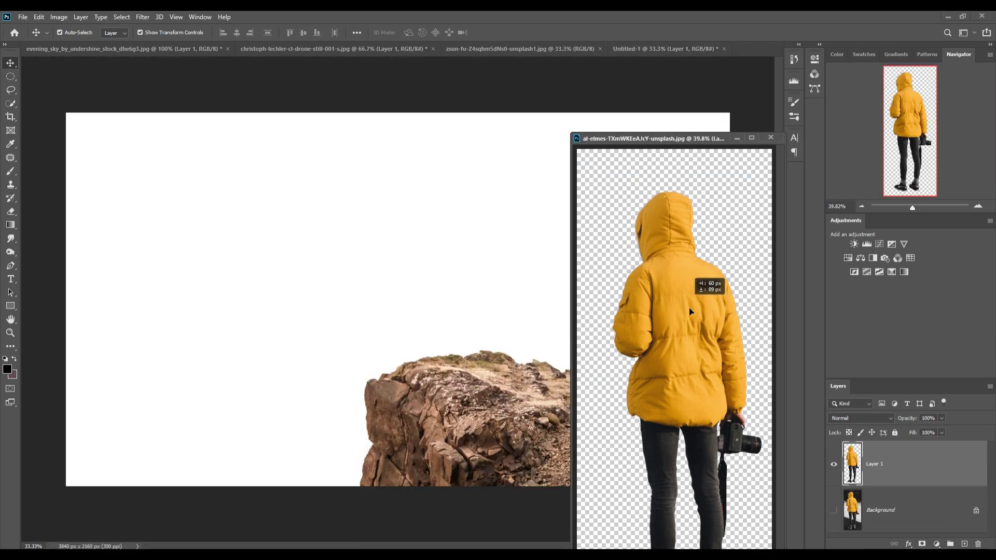
pyautogui.moveTo(668, 311); pyautogui.dragTo(526, 309)
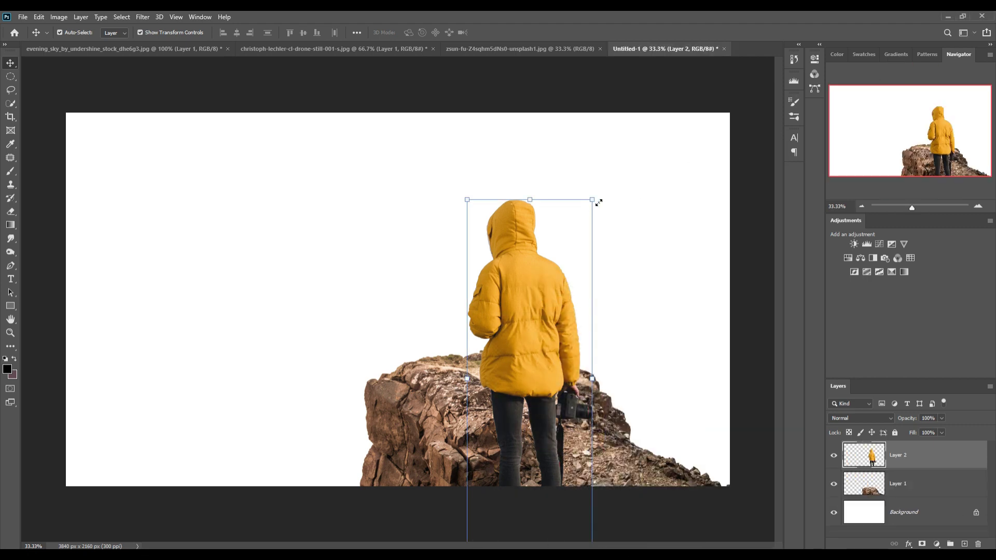
# Step: Scale the figure down, stand it on the cliff top, and commit the transform
pyautogui.moveTo(592, 200)
pyautogui.mouseDown()
pyautogui.moveTo(517, 415)
pyautogui.moveTo(506, 259)
pyautogui.moveTo(526, 258)
pyautogui.moveTo(511, 270)
pyautogui.mouseUp()
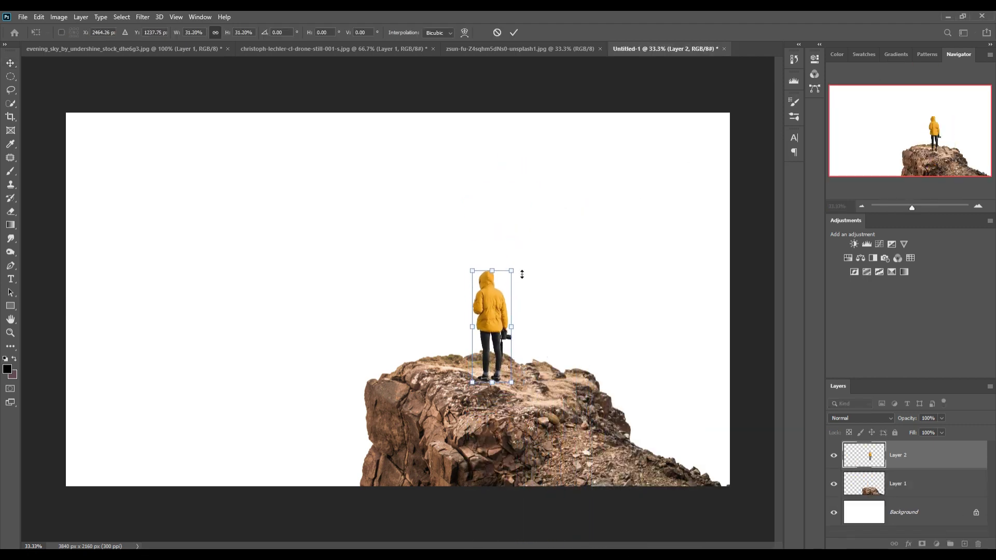
pyautogui.moveTo(498, 321); pyautogui.dragTo(497, 320)
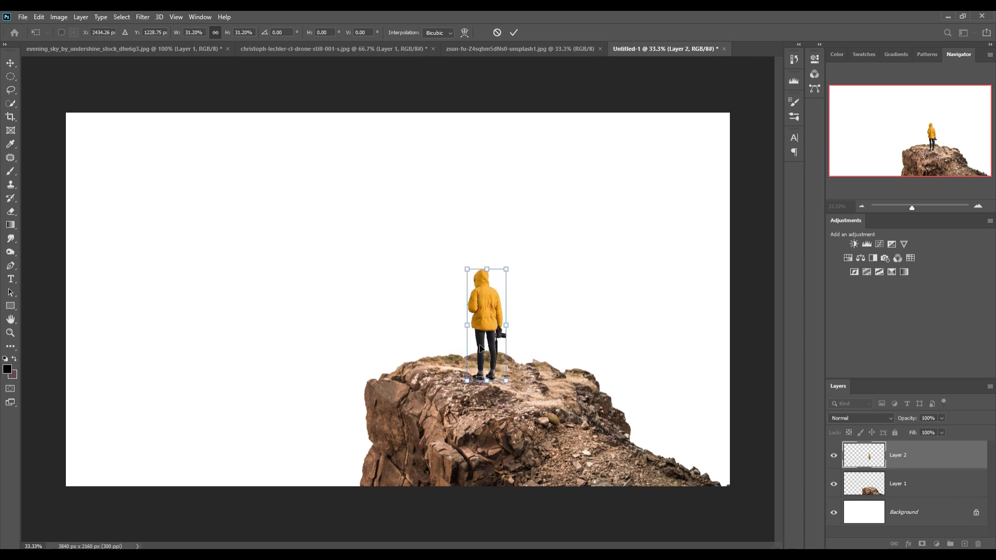
pyautogui.moveTo(481, 342); pyautogui.dragTo(474, 335)
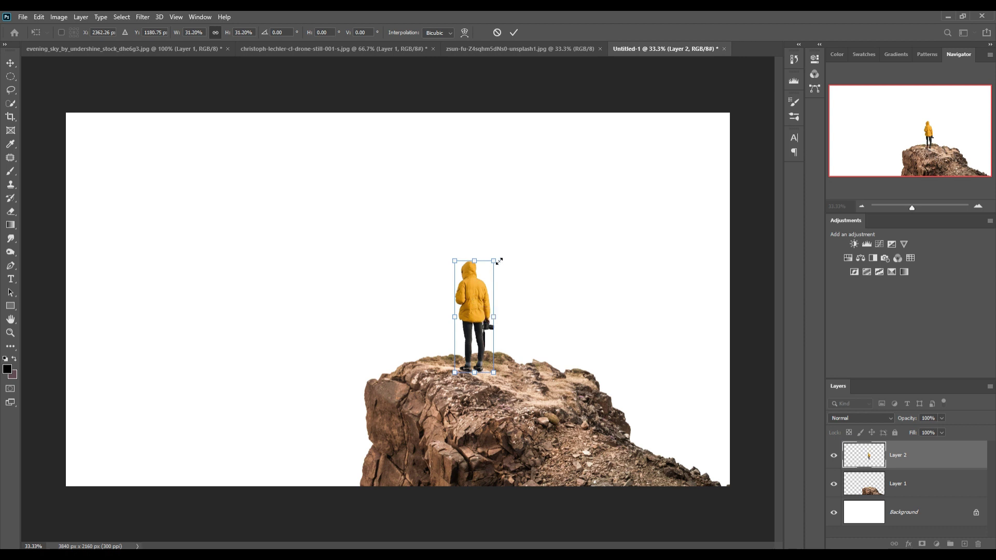
pyautogui.moveTo(499, 260); pyautogui.dragTo(493, 265)
pyautogui.moveTo(469, 345)
pyautogui.mouseDown()
pyautogui.moveTo(448, 342)
pyautogui.moveTo(488, 350)
pyautogui.mouseUp()
pyautogui.moveTo(487, 350); pyautogui.dragTo(488, 349)
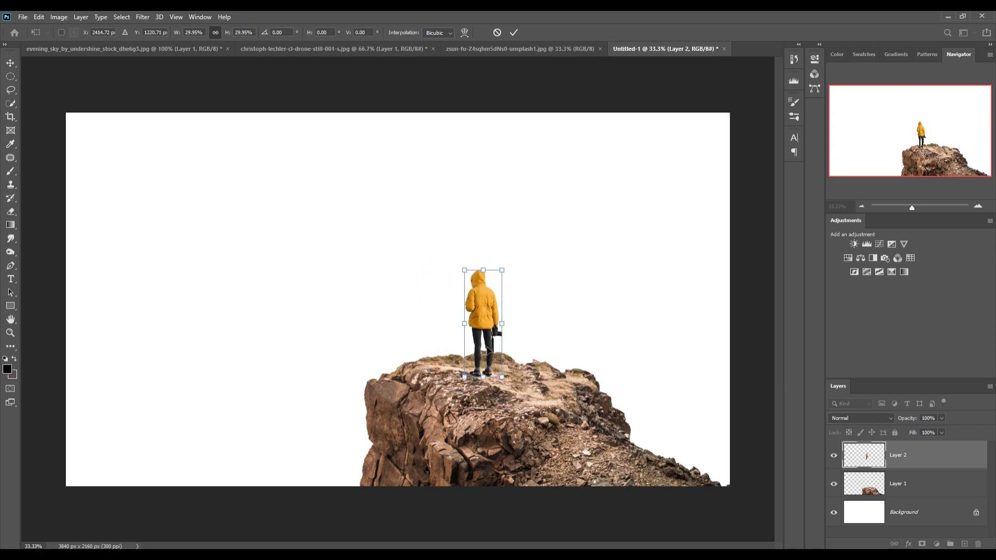
pyautogui.click(514, 32)
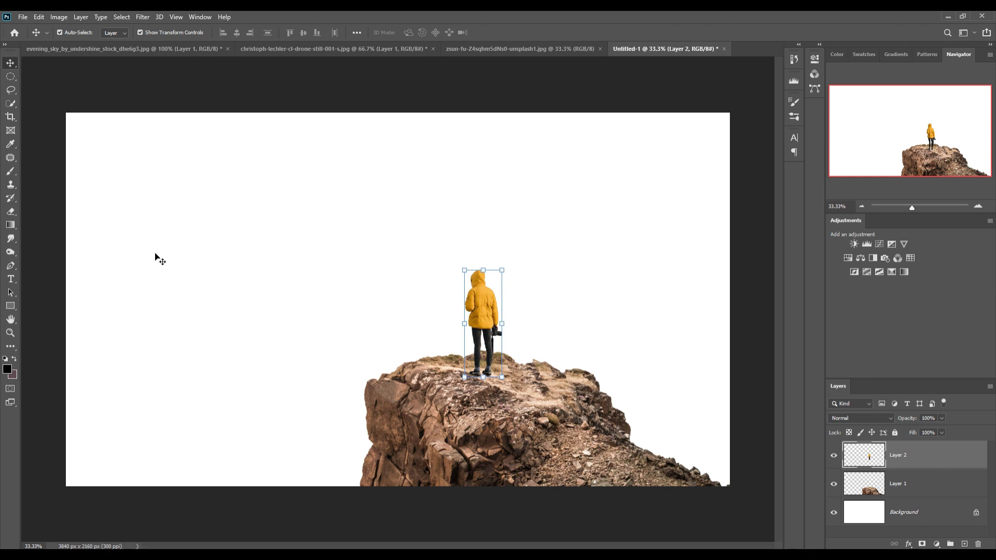
# Step: Set up a slightly smaller brush at 23% opacity
pyautogui.click(10, 171)
pyautogui.click(238, 32)
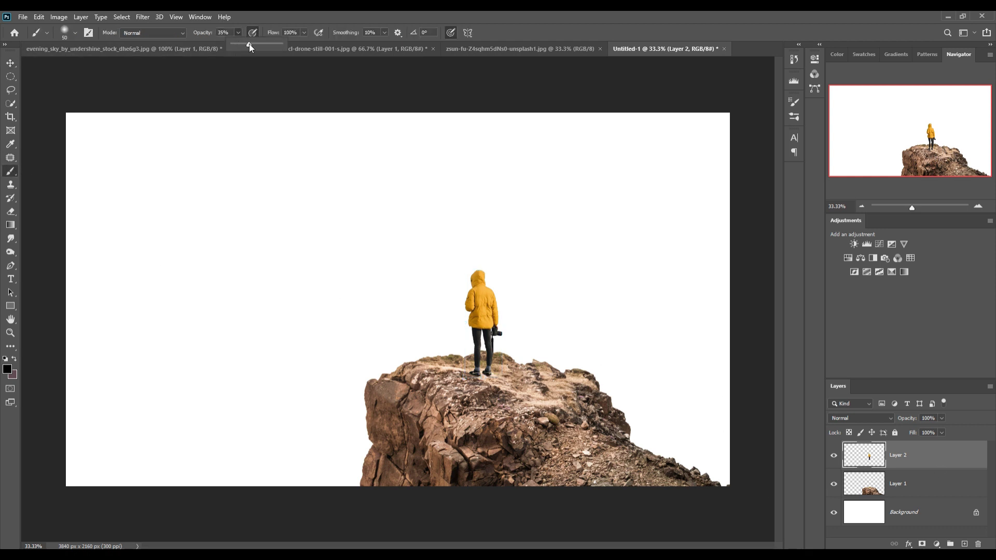
pyautogui.press('[')
pyautogui.moveTo(235, 45); pyautogui.dragTo(230, 45)
pyautogui.click(494, 379)
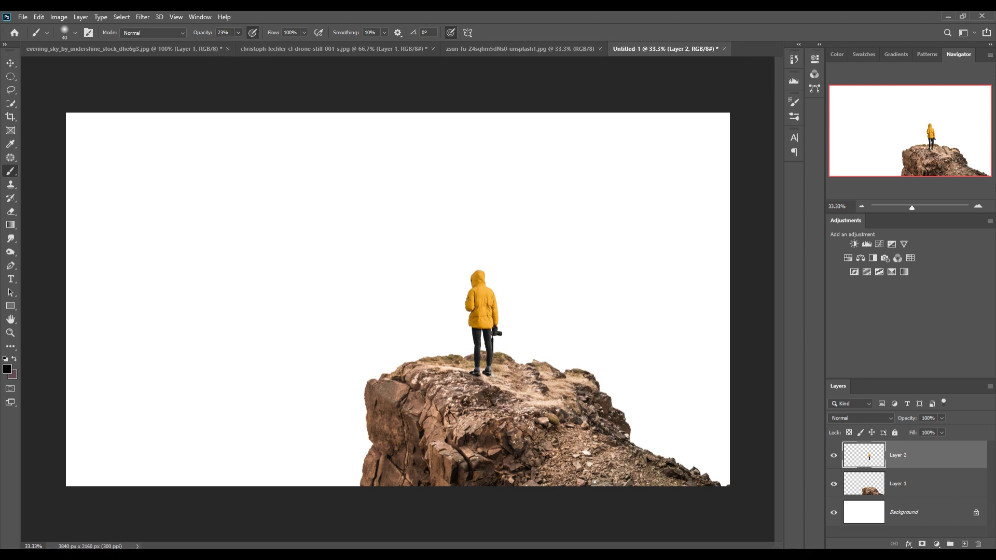
# Step: Paint soft dark shadow strokes on Layer 2 over the rock below the figure's feet
pyautogui.moveTo(490, 376)
pyautogui.mouseDown()
pyautogui.moveTo(500, 433)
pyautogui.moveTo(512, 428)
pyautogui.mouseUp()
pyautogui.moveTo(499, 388); pyautogui.dragTo(513, 444)
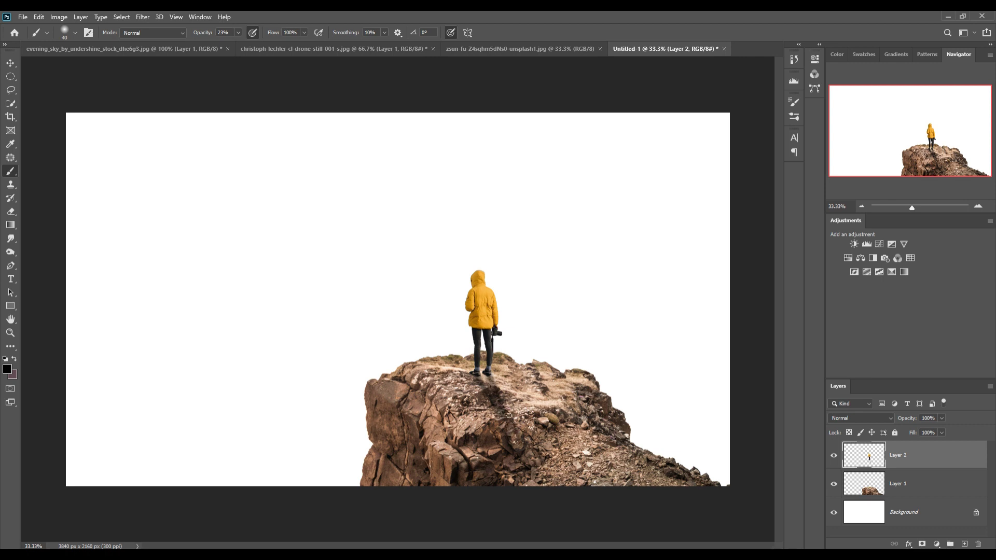
pyautogui.moveTo(504, 409)
pyautogui.mouseDown()
pyautogui.moveTo(526, 462)
pyautogui.moveTo(498, 452)
pyautogui.mouseUp()
pyautogui.moveTo(490, 407)
pyautogui.mouseDown()
pyautogui.moveTo(500, 448)
pyautogui.moveTo(520, 436)
pyautogui.mouseUp()
pyautogui.moveTo(518, 494); pyautogui.dragTo(513, 467)
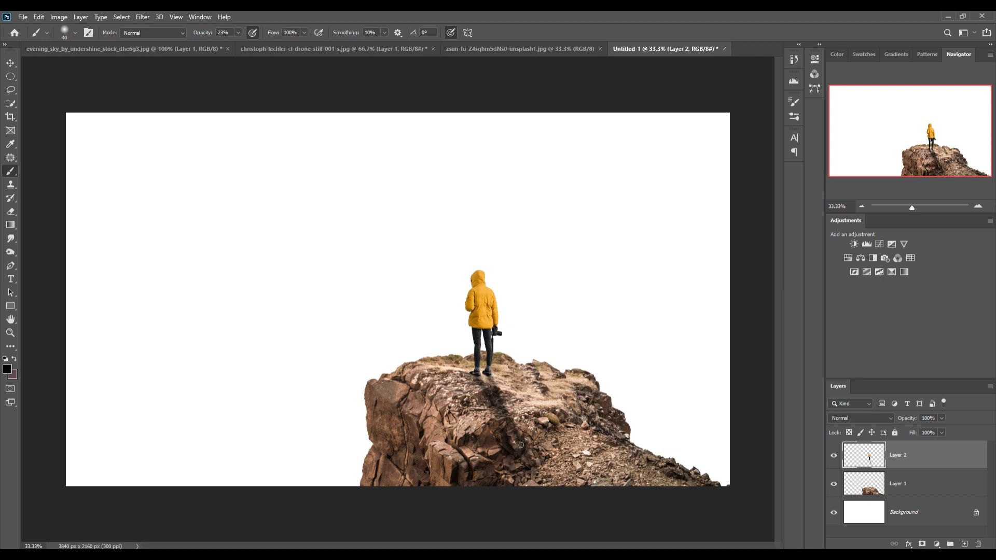
pyautogui.moveTo(512, 425)
pyautogui.mouseDown()
pyautogui.moveTo(506, 432)
pyautogui.moveTo(536, 462)
pyautogui.mouseUp()
pyautogui.moveTo(482, 386); pyautogui.dragTo(528, 451)
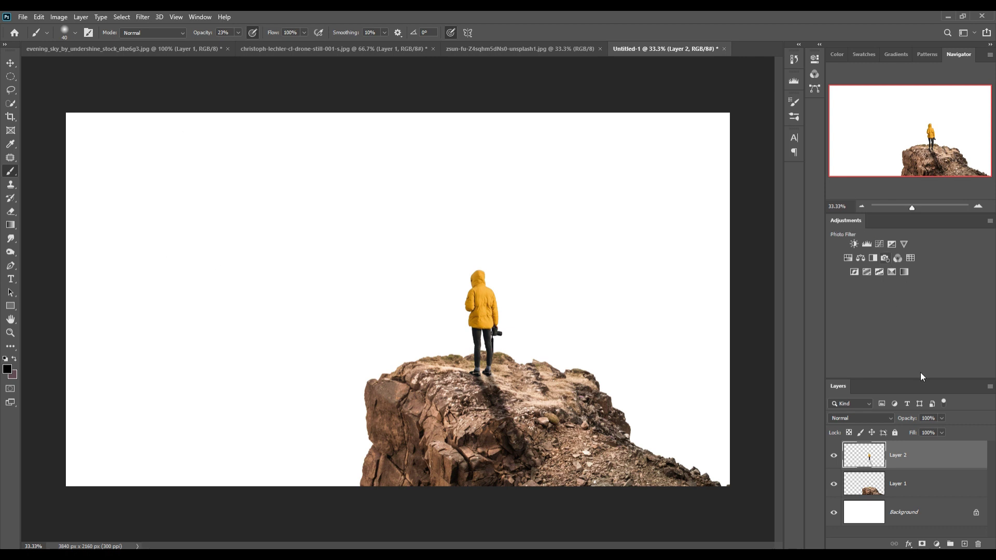
# Step: Undo the shadow strokes one by one
pyautogui.hotkey('ctrl', 'z')
pyautogui.hotkey('ctrl', 'z')
pyautogui.hotkey('ctrl', 'z')
pyautogui.hotkey('ctrl', 'z')
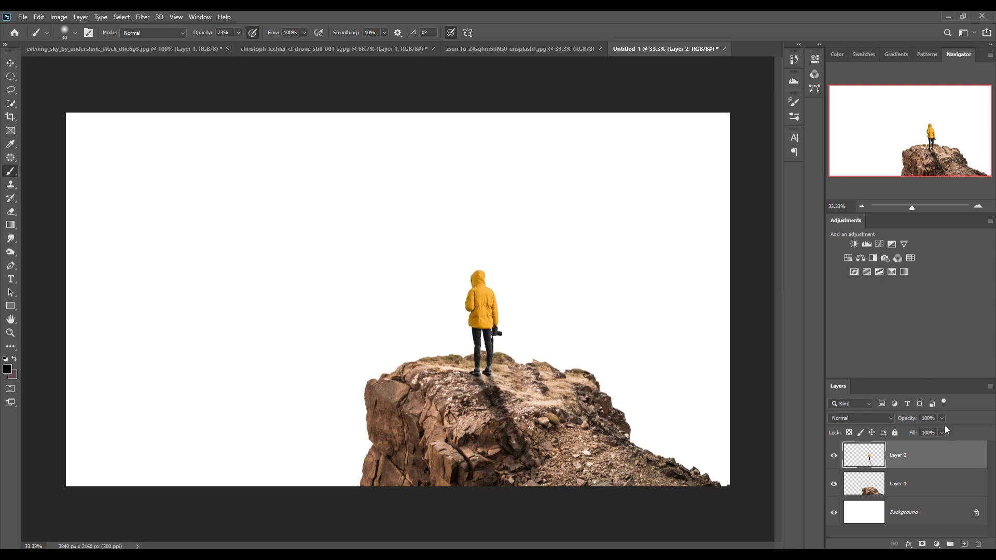
pyautogui.hotkey('ctrl', 'z')
pyautogui.hotkey('ctrl', 'z')
pyautogui.hotkey('ctrl', 'z')
pyautogui.hotkey('ctrl', 'z')
pyautogui.hotkey('ctrl', 'z')
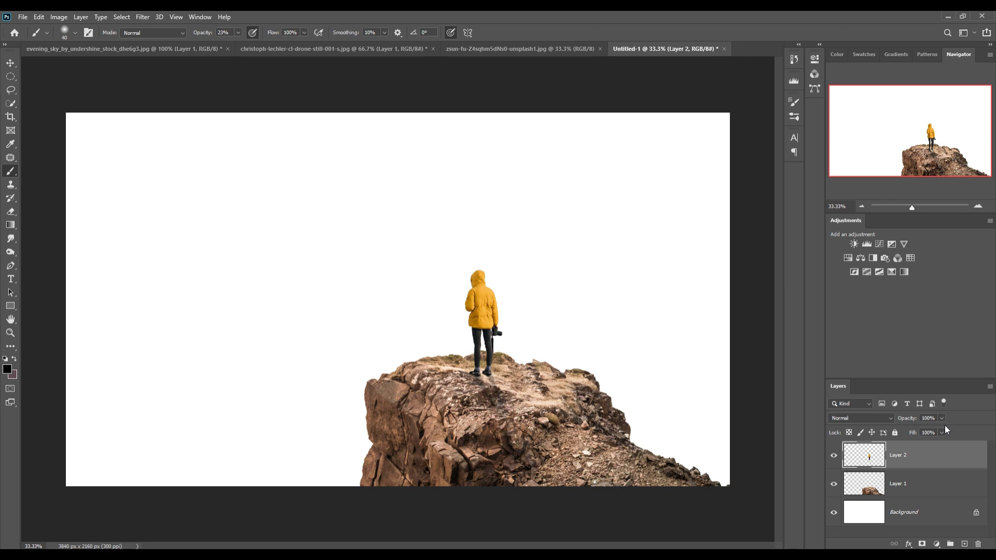
pyautogui.hotkey('ctrl', 'z')
pyautogui.hotkey('ctrl', 'z')
# Step: Add a new layer above Layer 1 and paint a shadow stroke below the feet
pyautogui.click(917, 485)
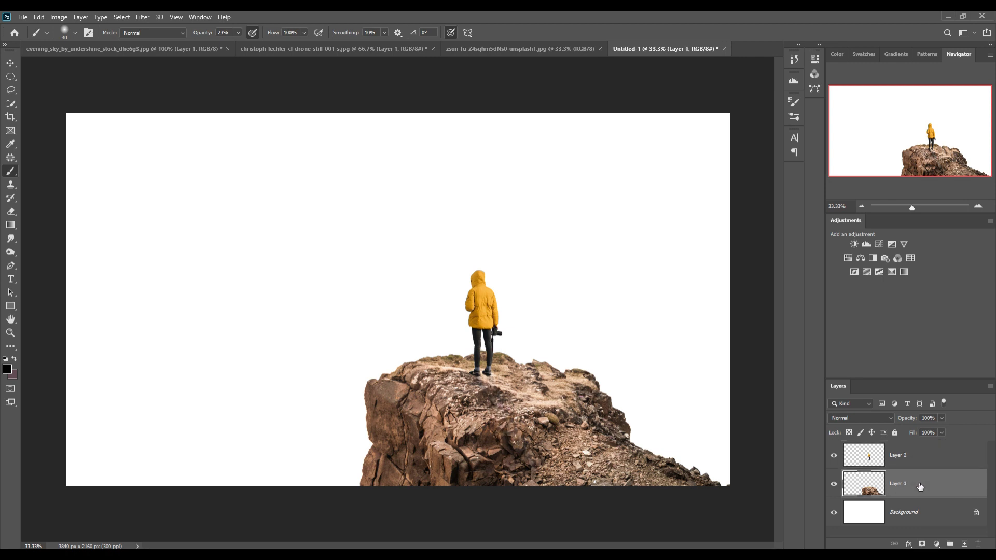
pyautogui.click(964, 543)
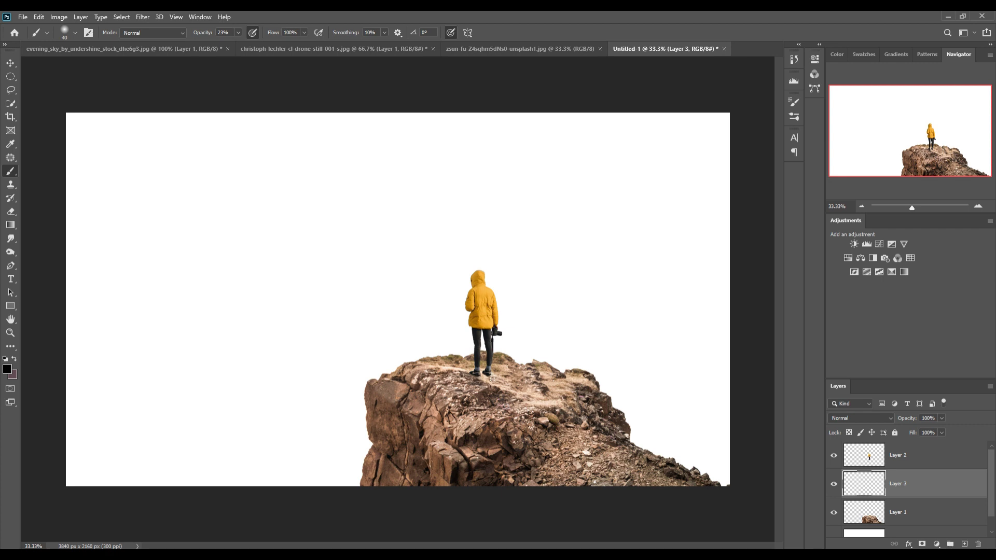
pyautogui.moveTo(492, 377)
pyautogui.mouseDown()
pyautogui.moveTo(494, 404)
pyautogui.moveTo(523, 423)
pyautogui.moveTo(478, 382)
pyautogui.moveTo(522, 423)
pyautogui.moveTo(509, 409)
pyautogui.mouseUp()
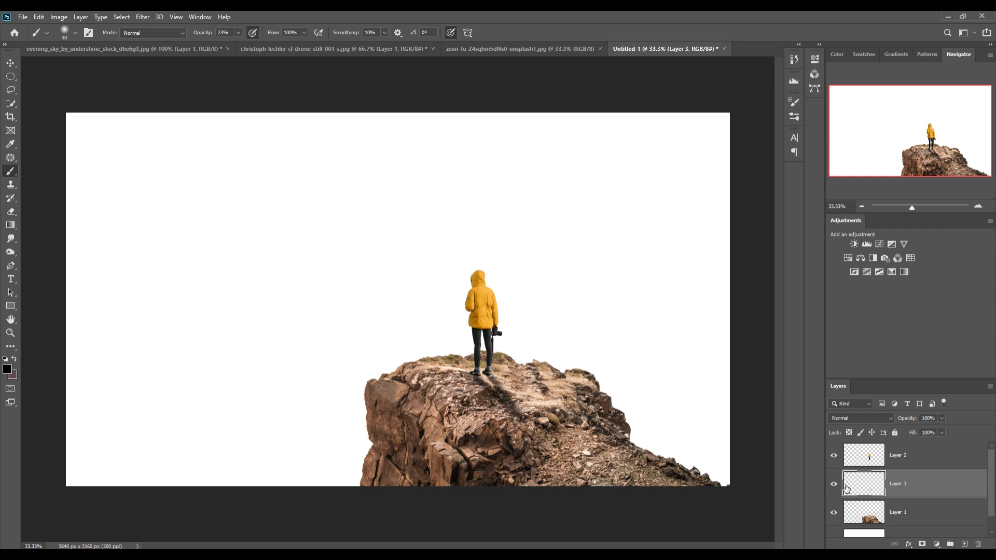
# Step: Add a Curves adjustment clipped to the rock layer, with the curve pulled down to darken it
pyautogui.click(913, 513)
pyautogui.click(937, 544)
pyautogui.click(931, 414)
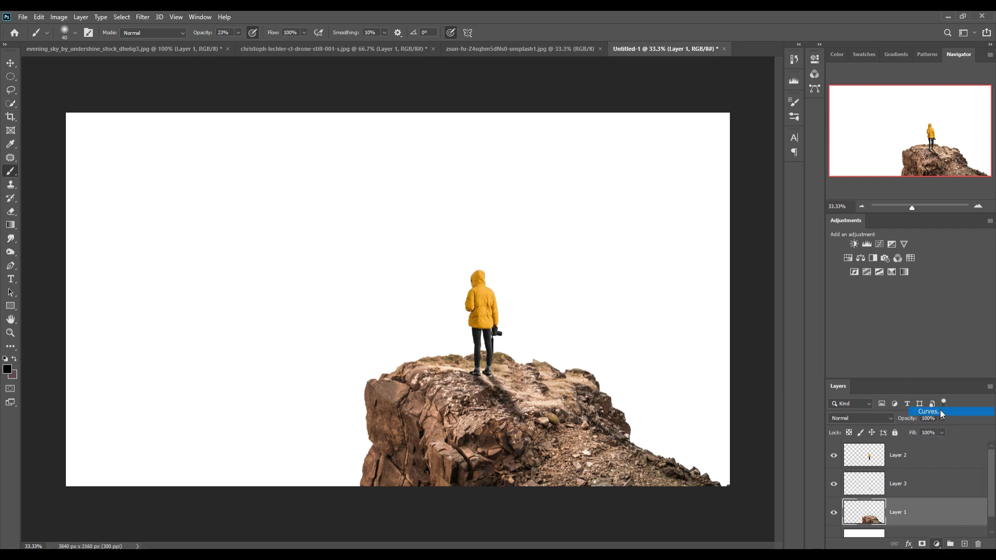
pyautogui.moveTo(740, 170); pyautogui.dragTo(744, 170)
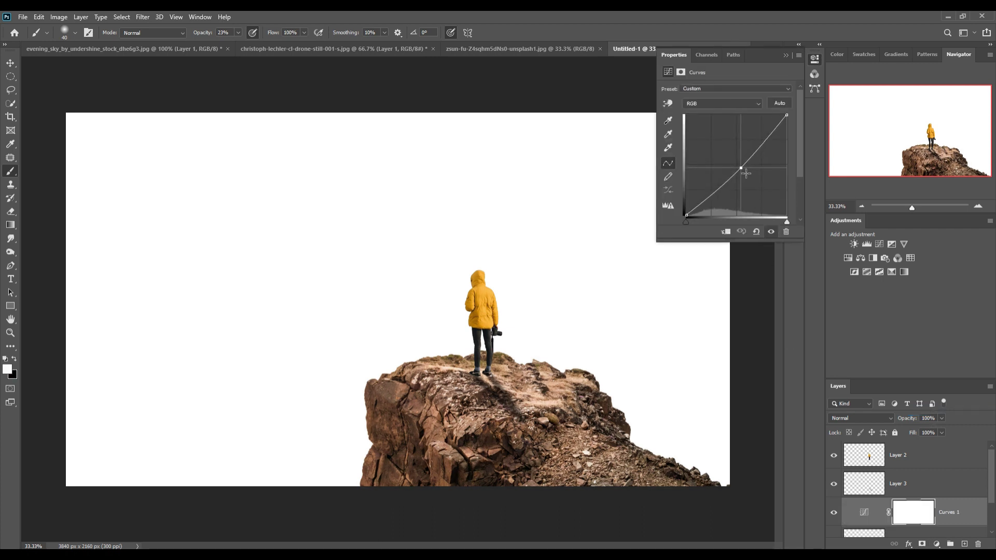
pyautogui.click(727, 233)
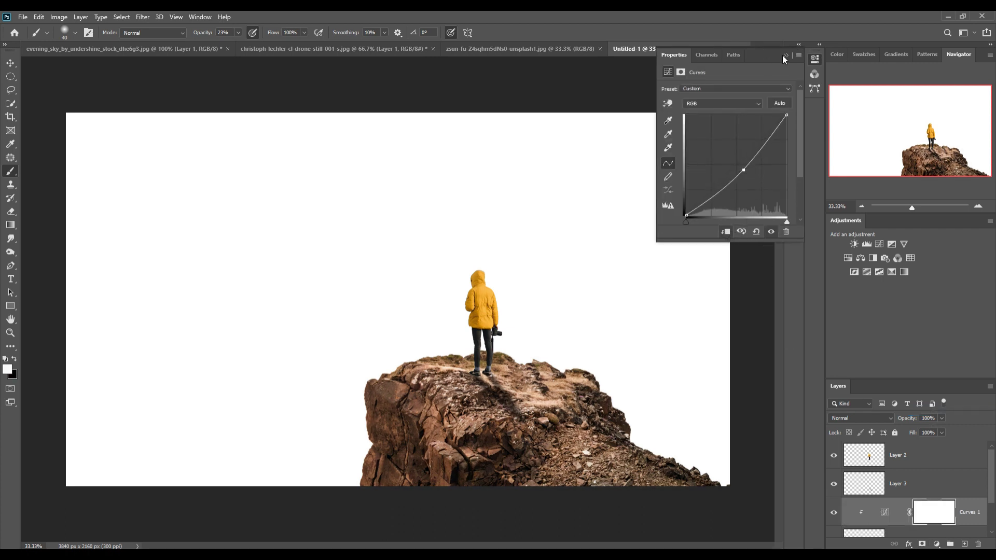
pyautogui.click(785, 56)
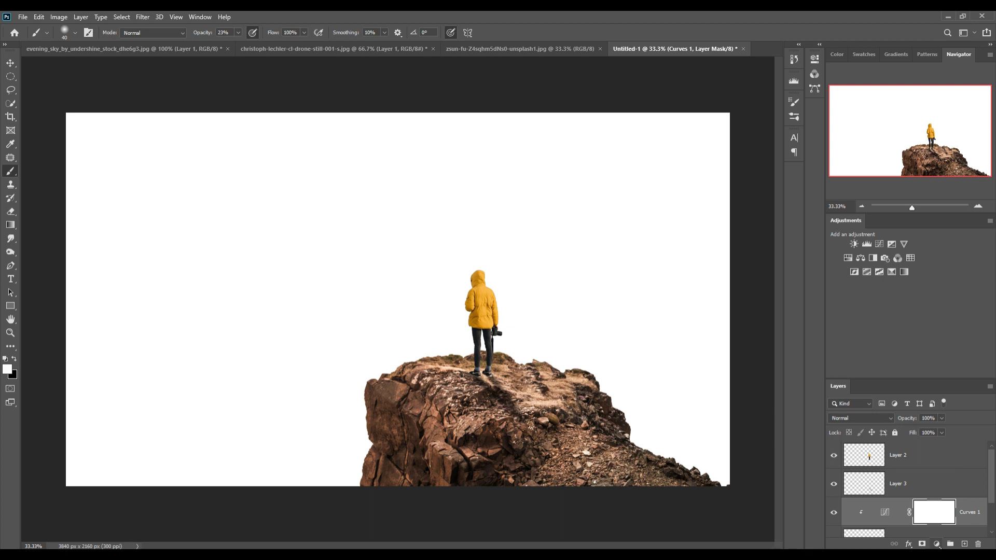
# Step: Add a Brightness/Contrast adjustment with brightness lowered to about -77
pyautogui.click(938, 545)
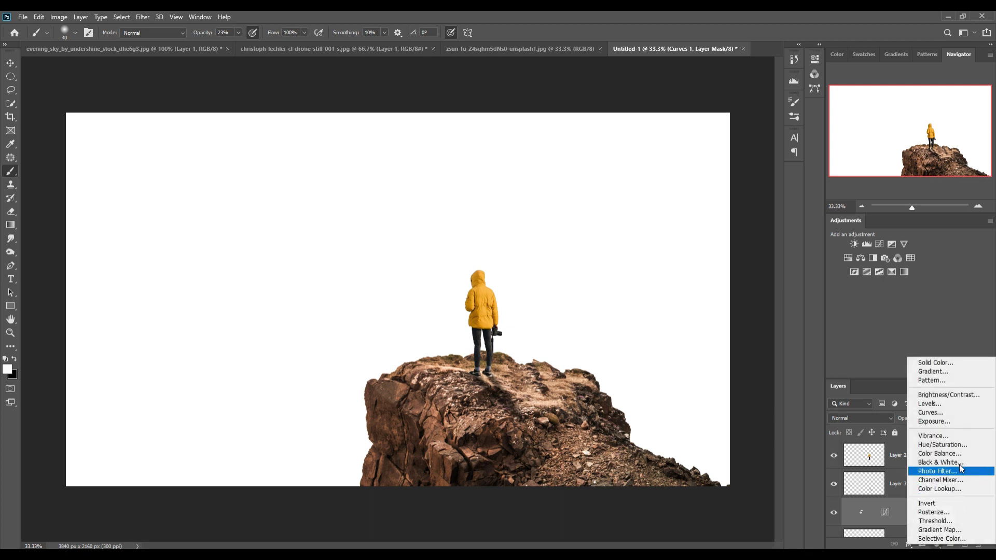
pyautogui.click(942, 395)
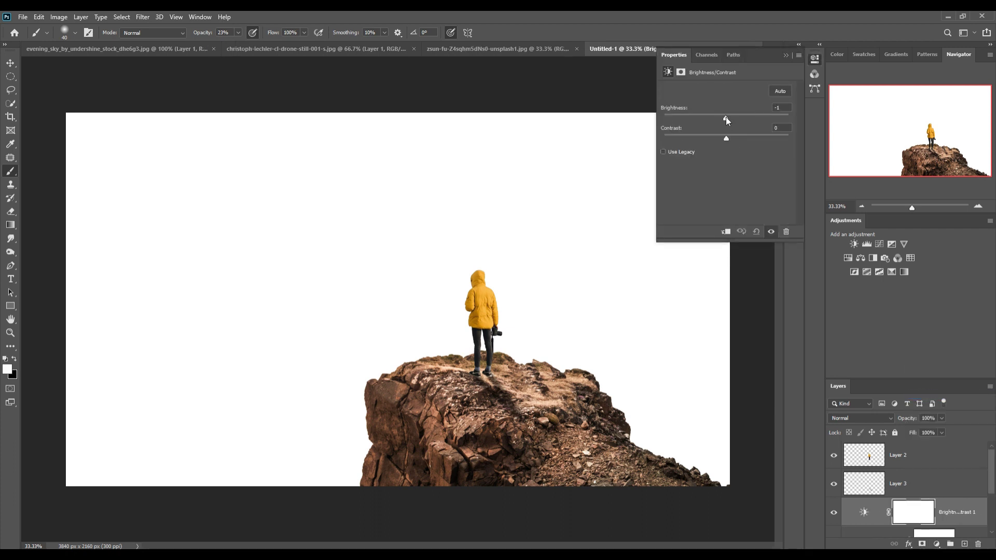
pyautogui.moveTo(723, 117); pyautogui.dragTo(690, 119)
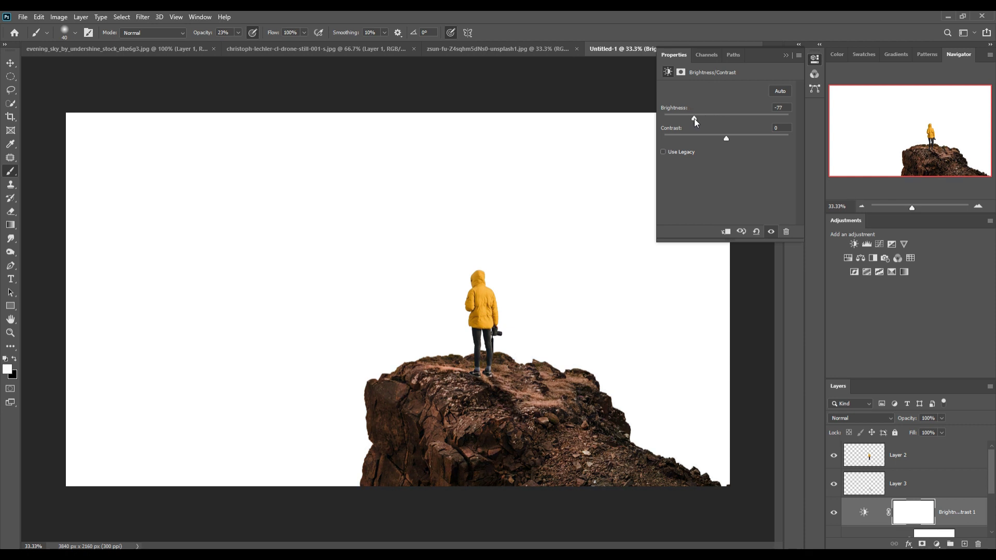
# Step: Clip the Brightness/Contrast adjustment to the rock layer with a clipping mask
pyautogui.click(786, 55)
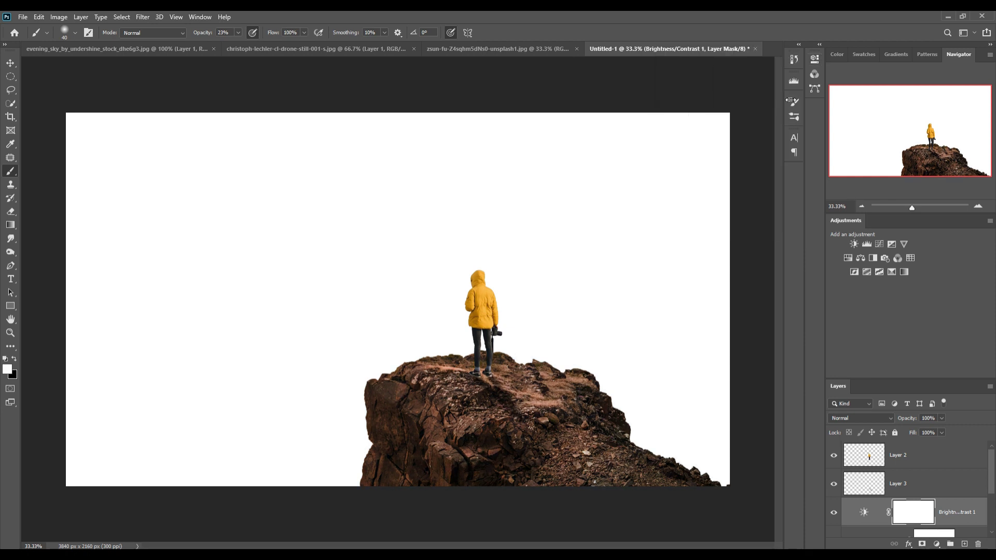
pyautogui.scroll(-1, 949, 537)
pyautogui.rightClick(967, 490)
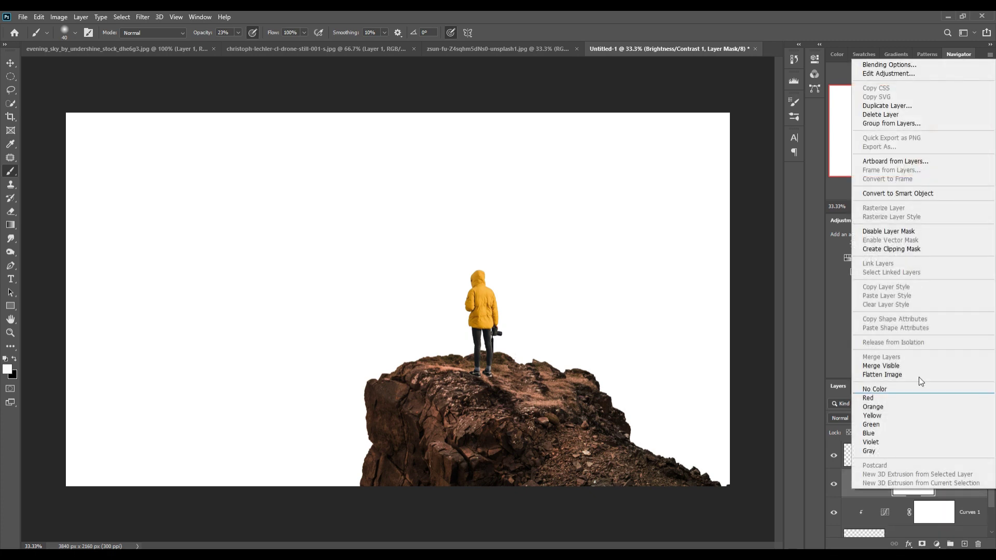
pyautogui.click(890, 249)
# Step: Add a clipped Color Balance layer that shifts the rock's midtones toward cyan and blue
pyautogui.click(937, 544)
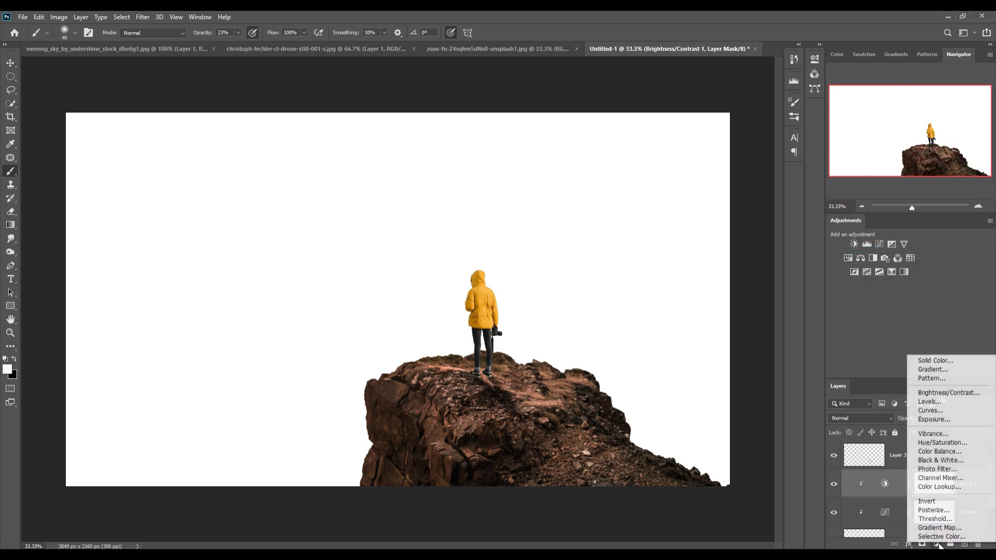
pyautogui.click(945, 451)
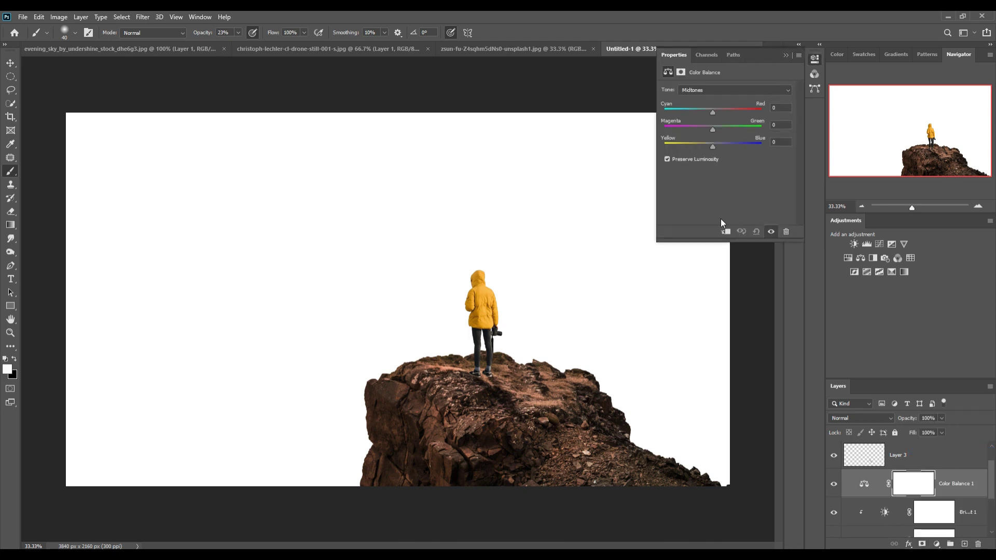
pyautogui.click(714, 146)
pyautogui.click(729, 232)
pyautogui.moveTo(714, 147); pyautogui.dragTo(723, 150)
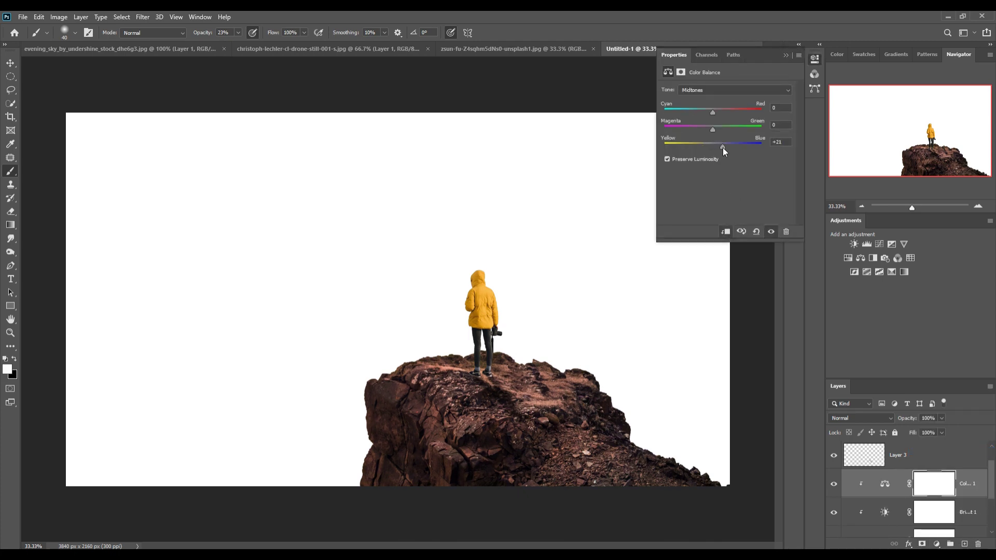
pyautogui.moveTo(713, 111); pyautogui.dragTo(704, 110)
pyautogui.moveTo(728, 149); pyautogui.dragTo(731, 150)
pyautogui.moveTo(704, 112); pyautogui.dragTo(698, 112)
pyautogui.click(786, 55)
pyautogui.click(10, 63)
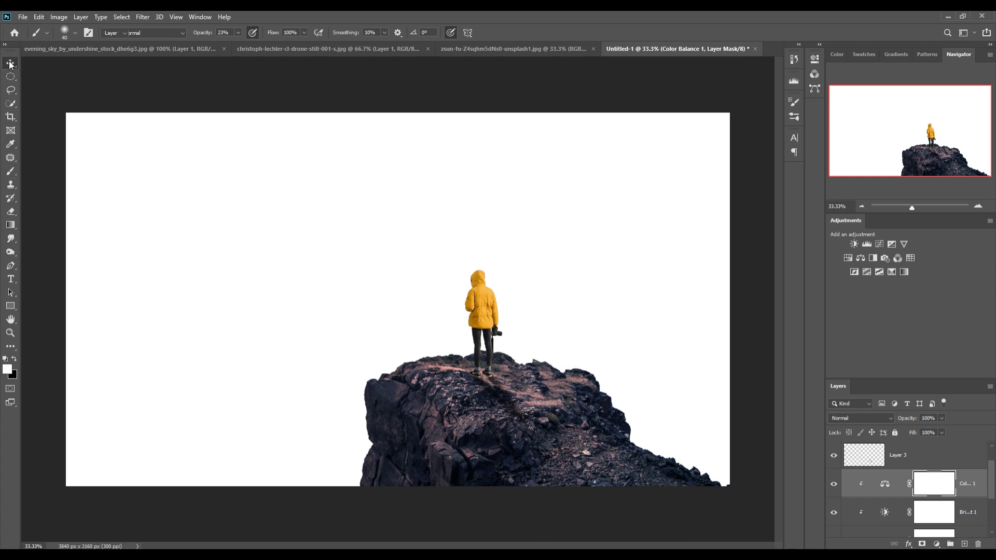
pyautogui.click(494, 49)
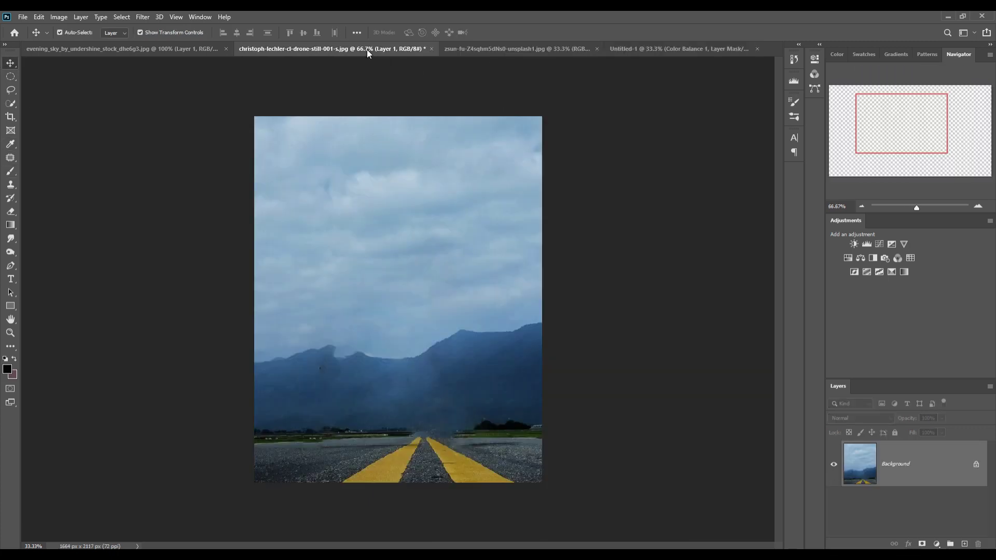
# Step: Copy the drone into Untitled-1 beside the figure, layered below Layer 1
pyautogui.moveTo(366, 49)
pyautogui.mouseDown()
pyautogui.moveTo(376, 92)
pyautogui.moveTo(457, 95)
pyautogui.mouseUp()
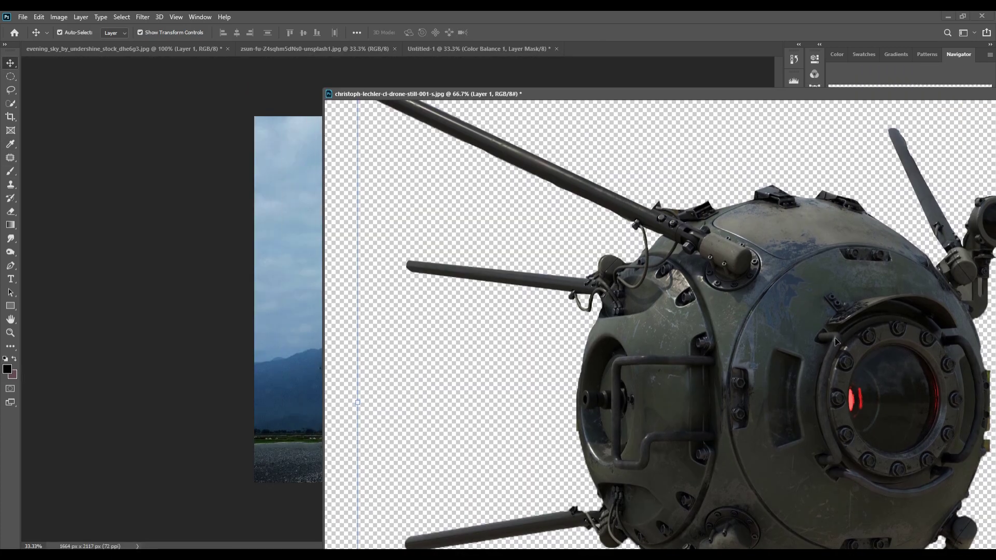
pyautogui.moveTo(716, 290); pyautogui.dragTo(298, 207)
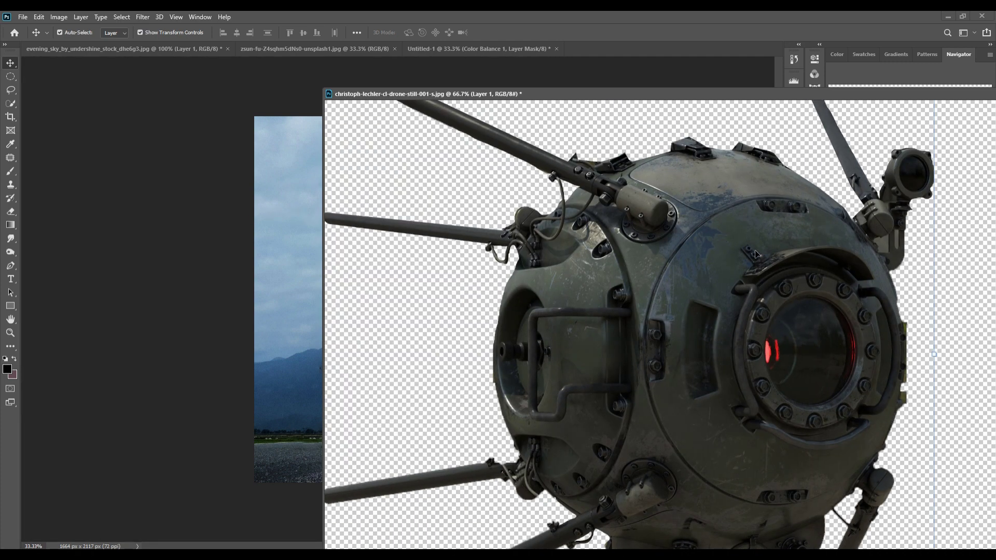
pyautogui.click(490, 48)
pyautogui.moveTo(725, 254); pyautogui.dragTo(216, 170)
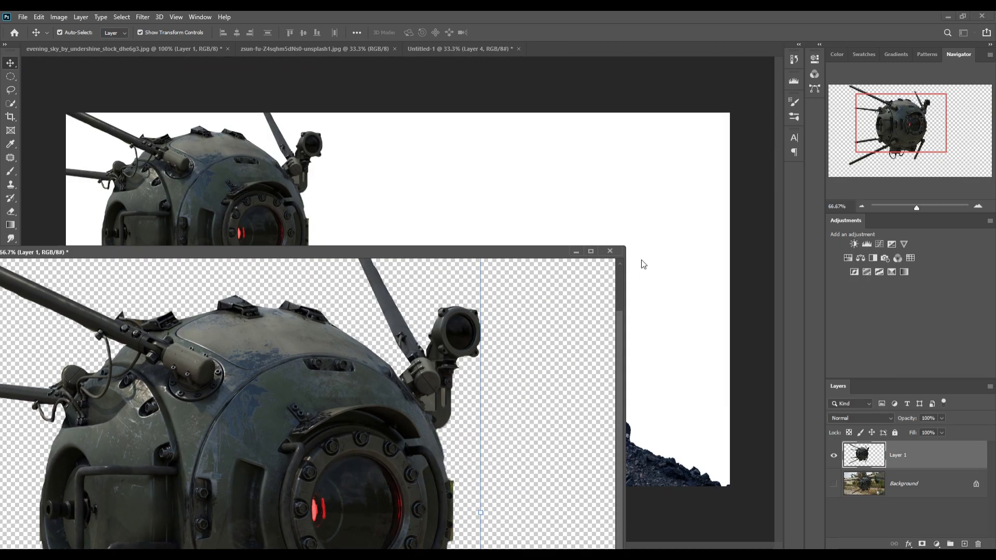
pyautogui.click(576, 251)
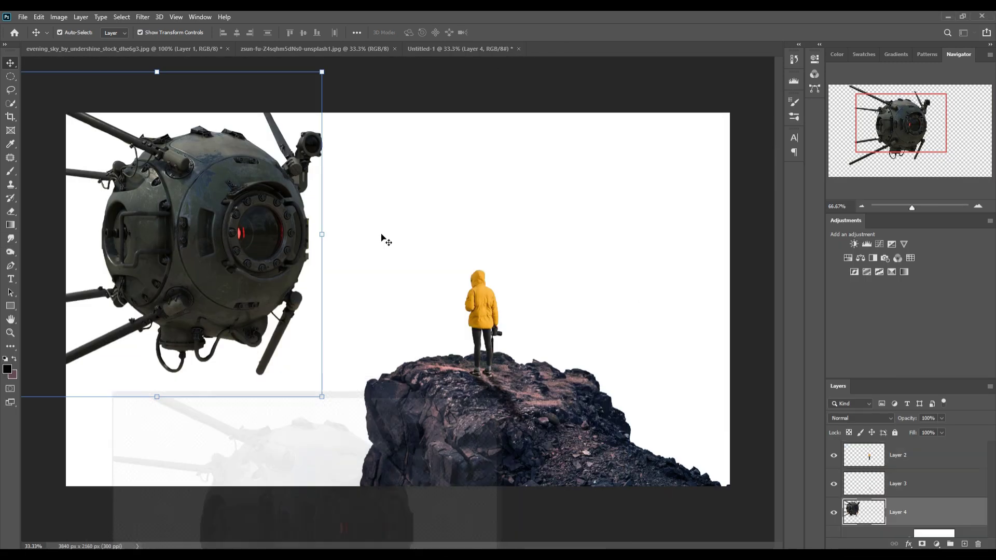
pyautogui.moveTo(278, 197); pyautogui.dragTo(437, 236)
pyautogui.moveTo(925, 513)
pyautogui.mouseDown()
pyautogui.moveTo(945, 527)
pyautogui.moveTo(918, 506)
pyautogui.mouseUp()
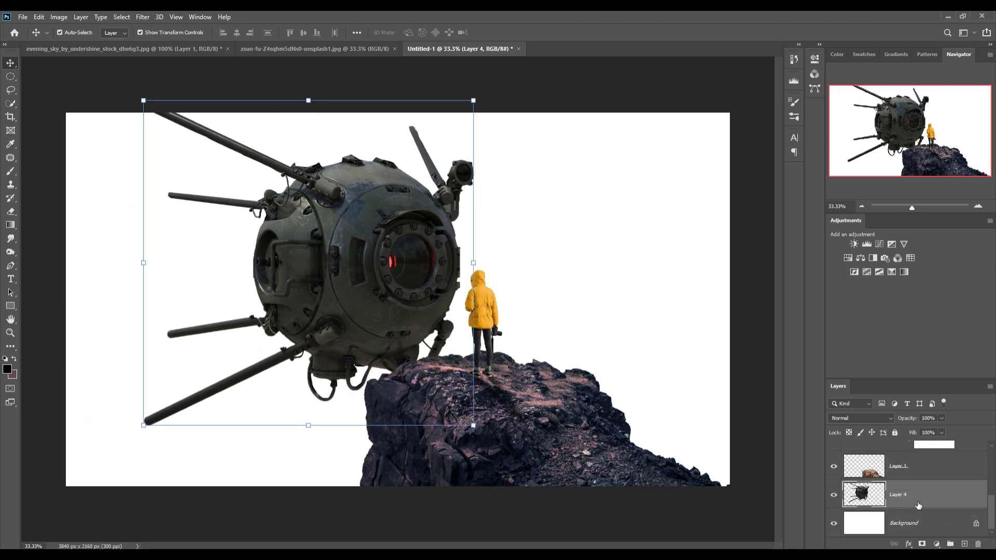
pyautogui.moveTo(396, 238); pyautogui.dragTo(405, 237)
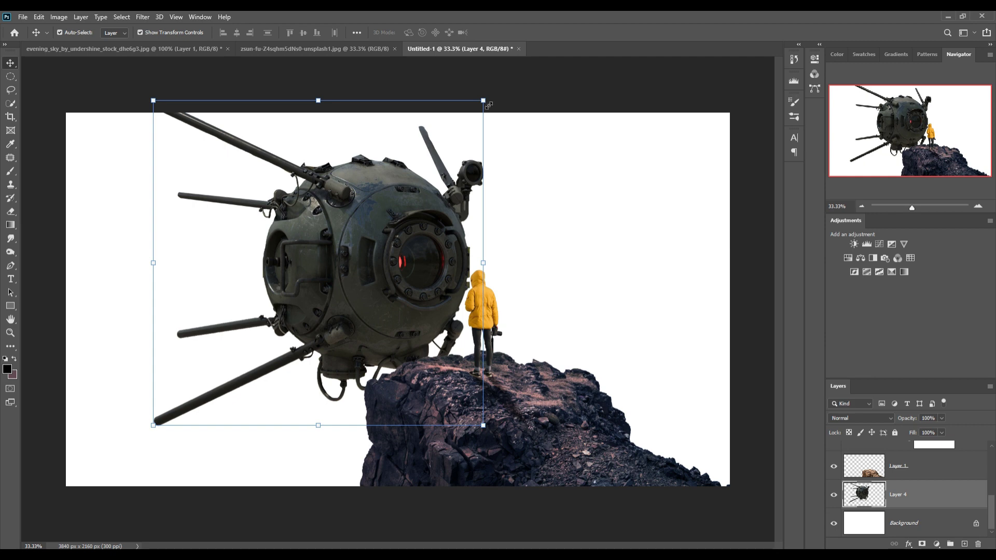
# Step: Scale the drone down, tilt it, and position it left of the figure
pyautogui.hotkey('ctrl', 't')
pyautogui.moveTo(488, 104)
pyautogui.mouseDown()
pyautogui.moveTo(478, 129)
pyautogui.moveTo(502, 155)
pyautogui.mouseUp()
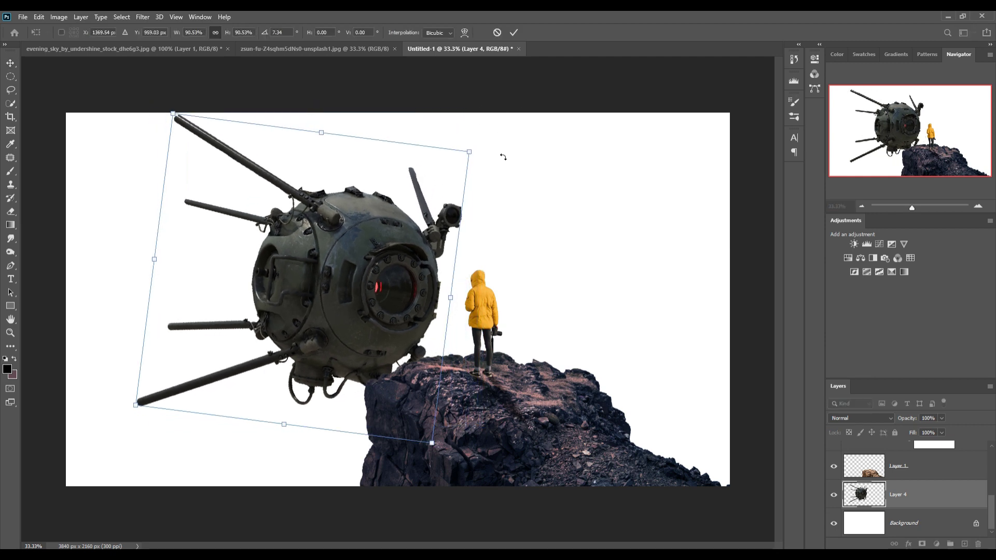
pyautogui.moveTo(298, 261)
pyautogui.mouseDown()
pyautogui.moveTo(384, 289)
pyautogui.moveTo(327, 283)
pyautogui.mouseUp()
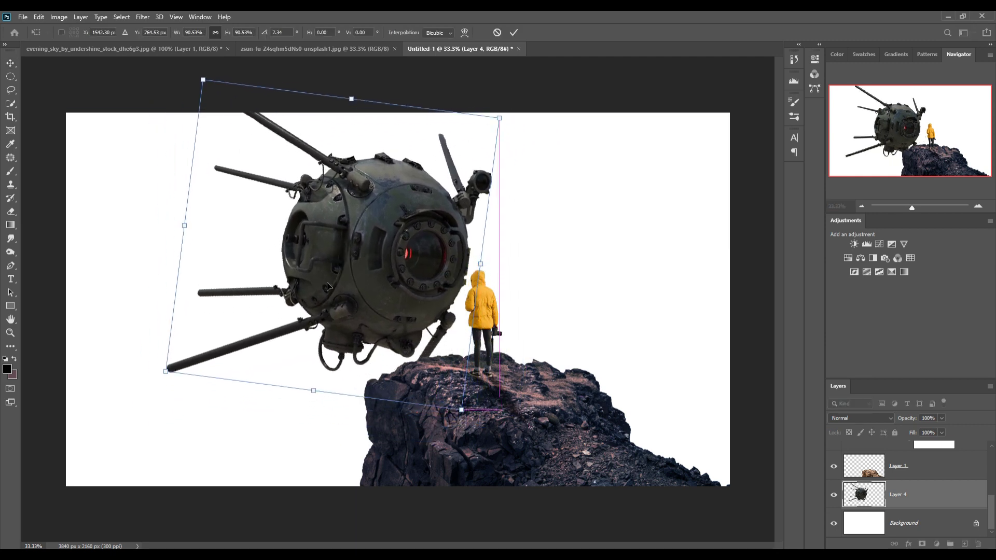
pyautogui.moveTo(202, 81); pyautogui.dragTo(247, 132)
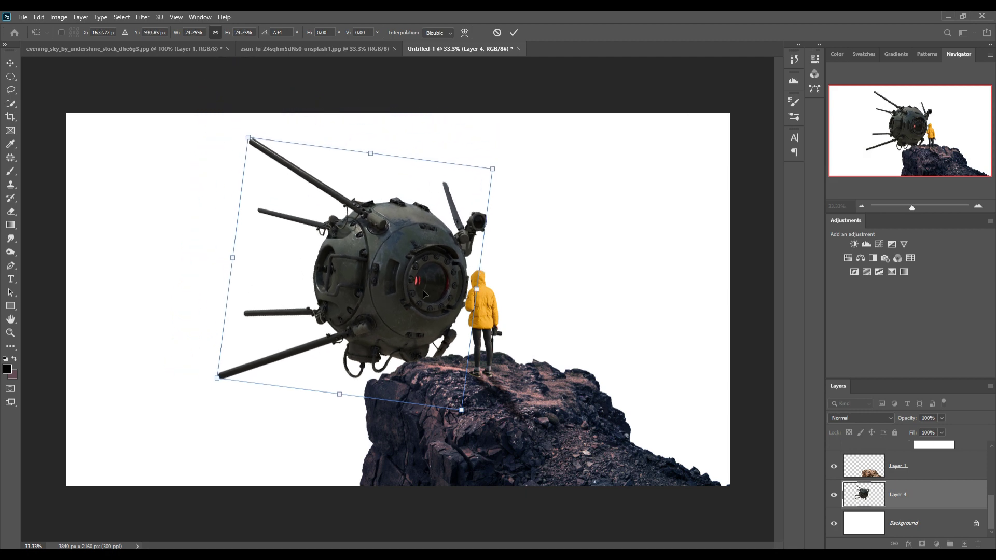
pyautogui.moveTo(419, 295)
pyautogui.mouseDown()
pyautogui.moveTo(410, 271)
pyautogui.moveTo(404, 295)
pyautogui.mouseUp()
pyautogui.moveTo(245, 123); pyautogui.dragTo(250, 128)
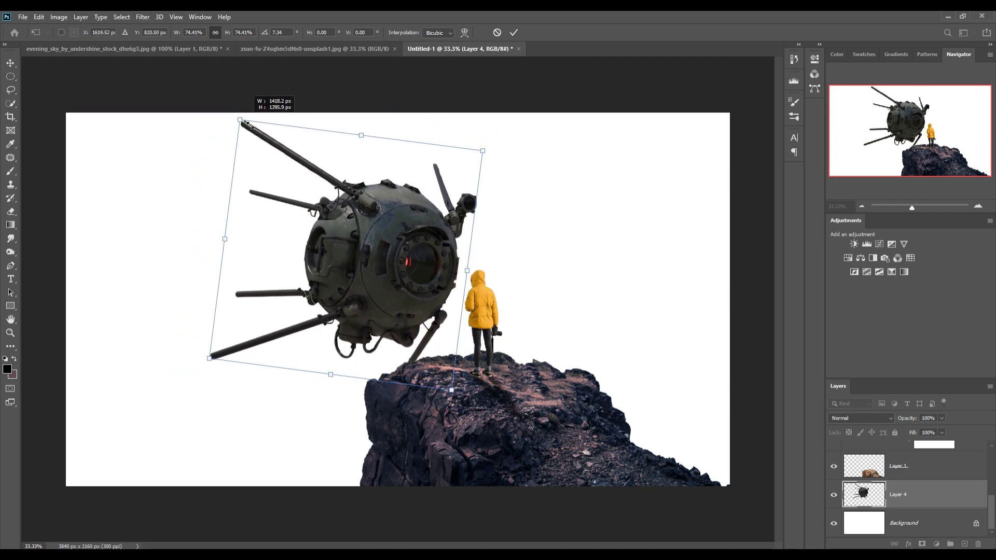
pyautogui.moveTo(417, 290); pyautogui.dragTo(418, 287)
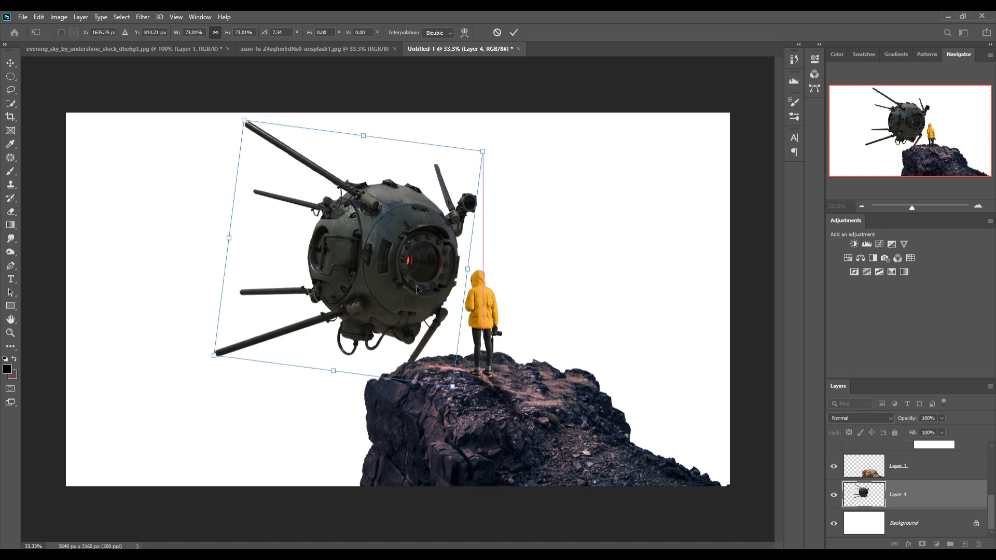
pyautogui.click(513, 33)
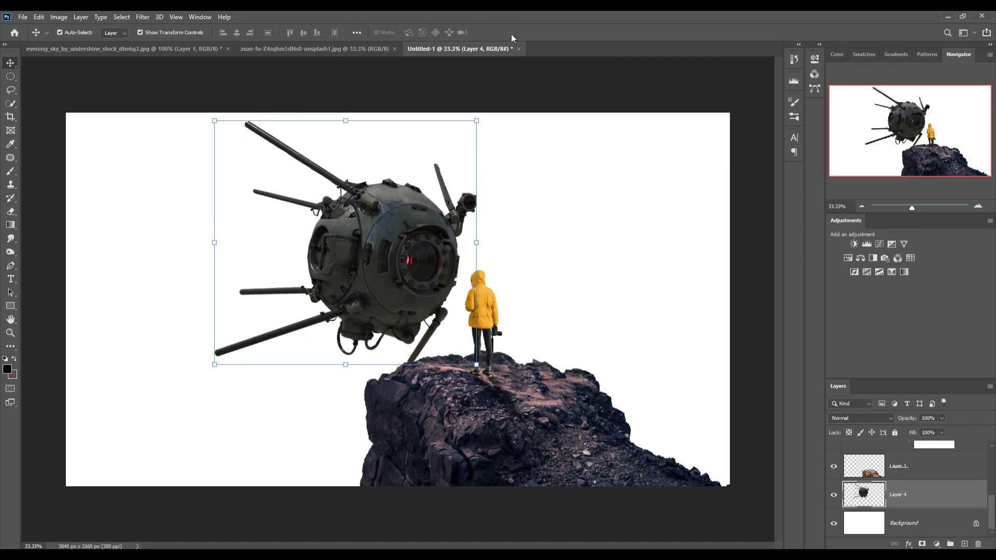
pyautogui.click(304, 50)
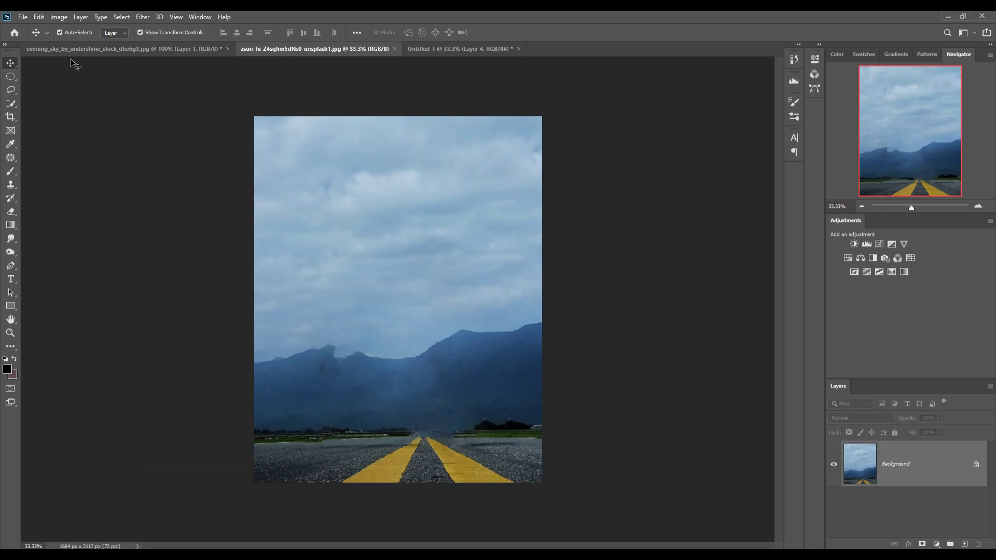
# Step: Bring the stormy sky image into Untitled-1 and close the sky document
pyautogui.click(77, 49)
pyautogui.moveTo(177, 48); pyautogui.dragTo(683, 193)
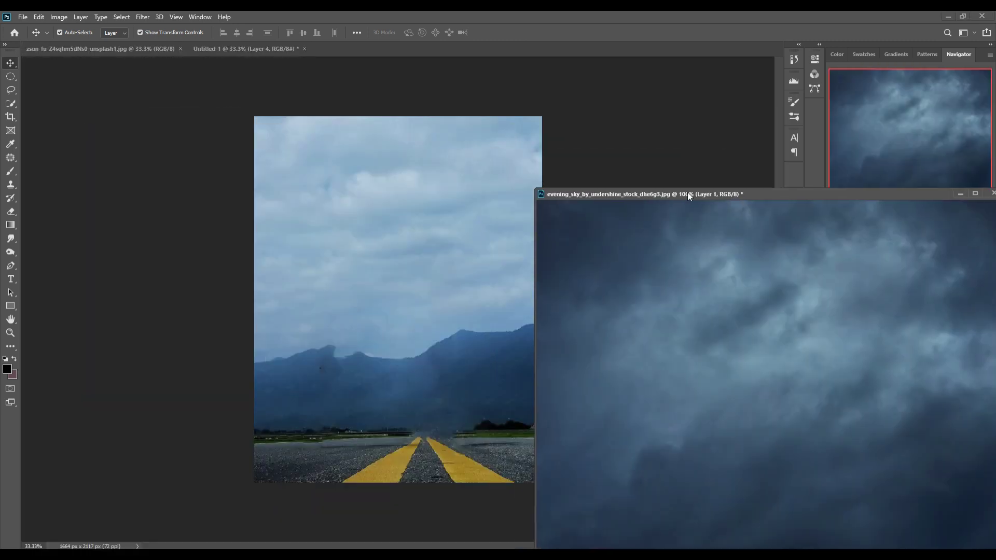
pyautogui.click(232, 48)
pyautogui.moveTo(718, 295); pyautogui.dragTo(589, 249)
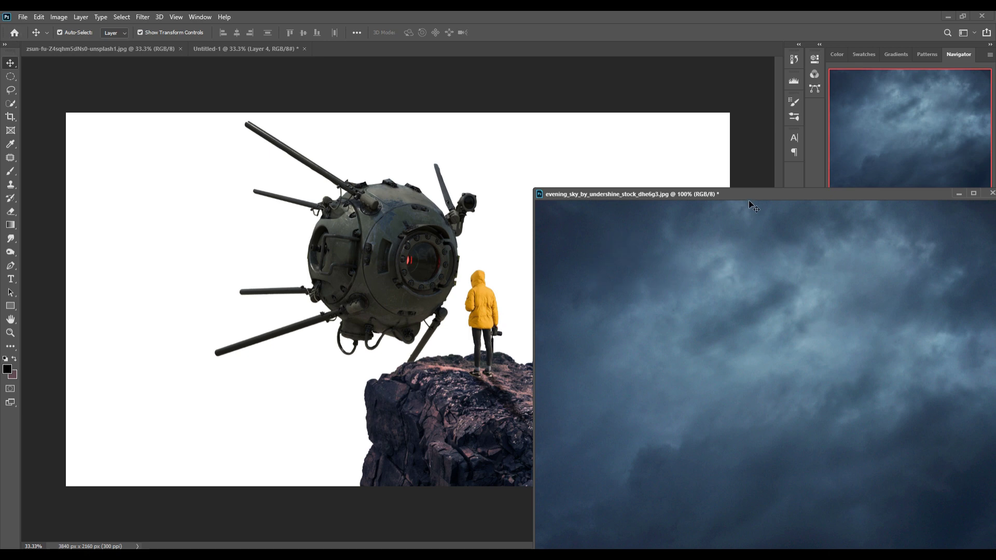
pyautogui.moveTo(749, 200); pyautogui.dragTo(564, 124)
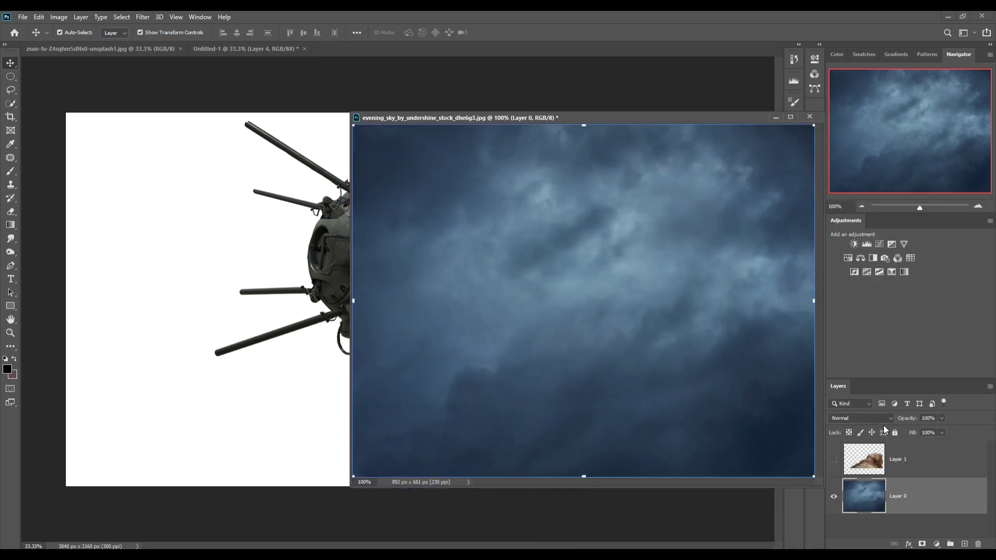
pyautogui.moveTo(547, 235); pyautogui.dragTo(186, 219)
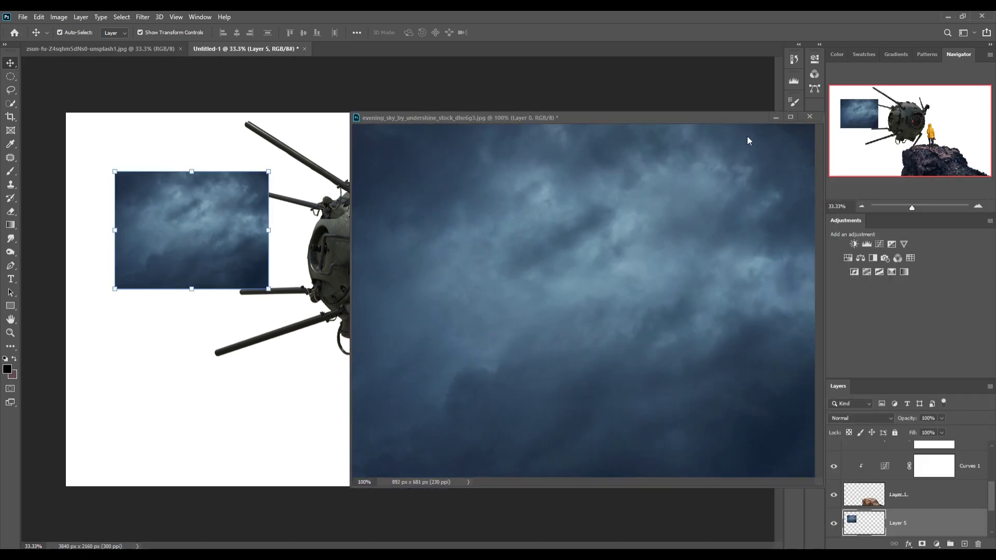
pyautogui.click(776, 117)
# Step: Scale the sky to cover the whole canvas and place Layer 5 below the spaceship layer
pyautogui.moveTo(269, 171); pyautogui.dragTo(400, 67)
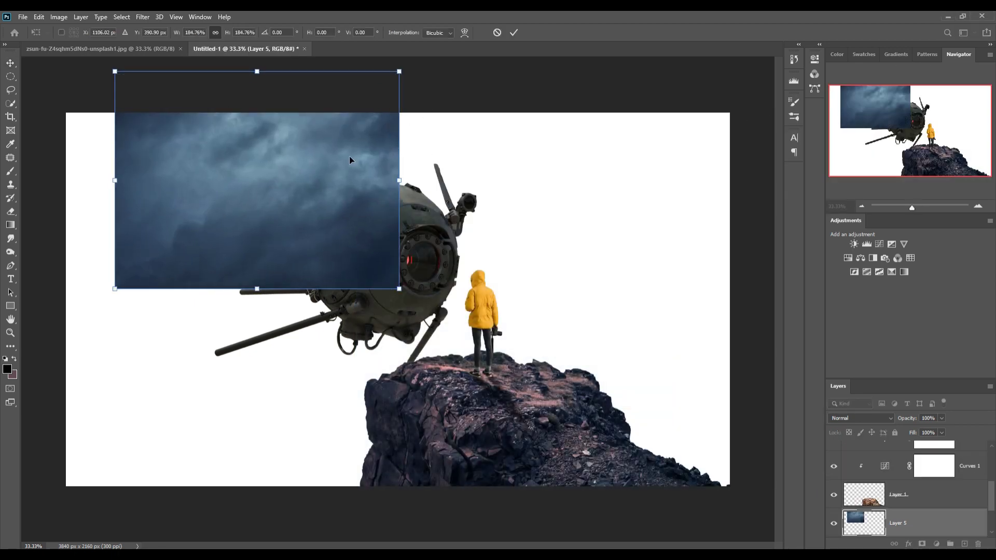
pyautogui.moveTo(349, 159)
pyautogui.mouseDown()
pyautogui.moveTo(300, 200)
pyautogui.moveTo(292, 193)
pyautogui.mouseUp()
pyautogui.moveTo(360, 339); pyautogui.dragTo(739, 493)
pyautogui.click(514, 33)
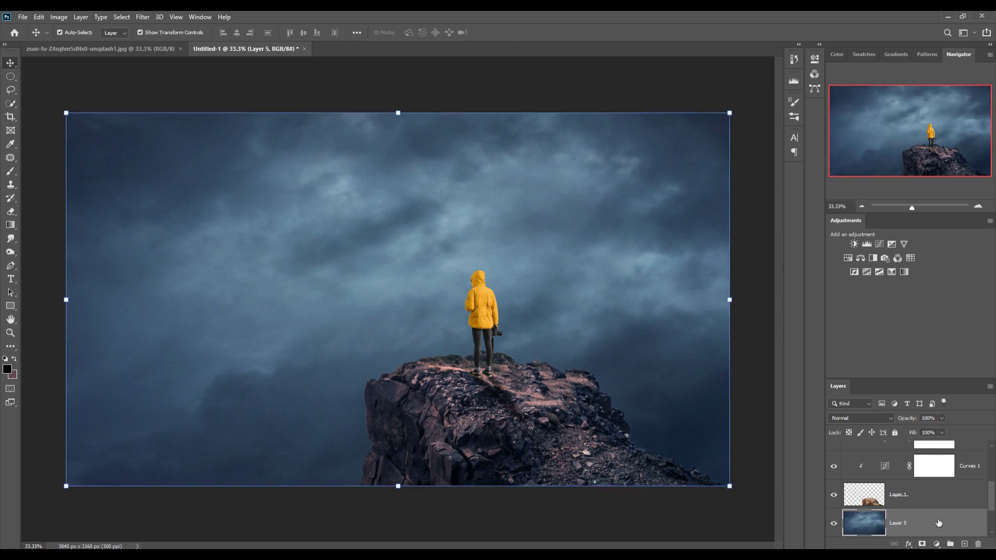
pyautogui.scroll(-2, 939, 522)
pyautogui.moveTo(938, 477); pyautogui.dragTo(940, 506)
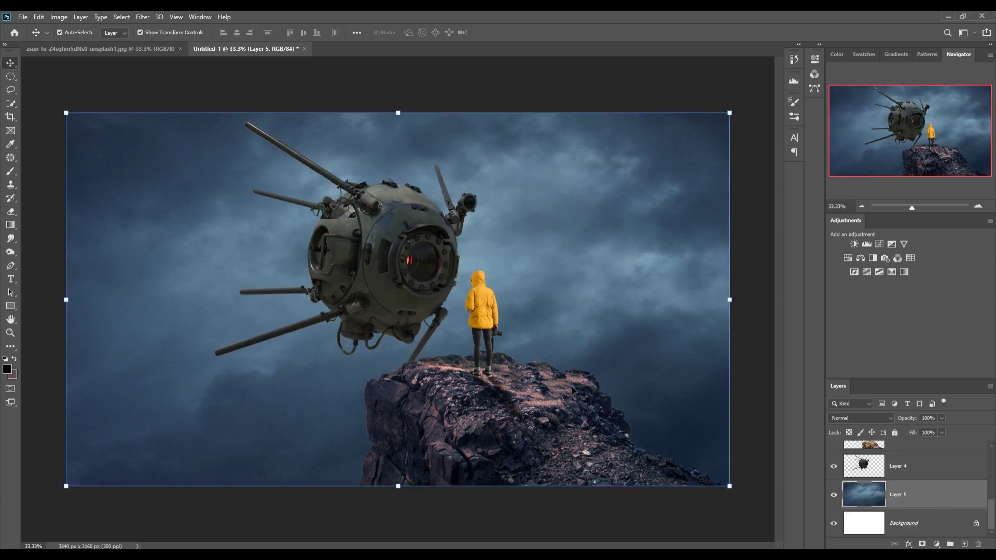
pyautogui.click(351, 241)
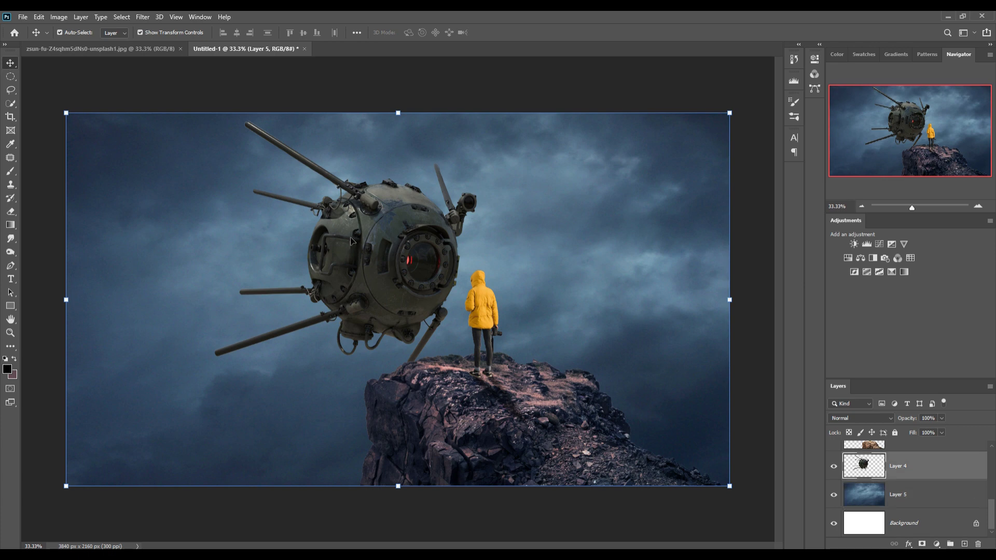
# Step: Duplicate the spaceship layer and shrink the copy into the upper-left sky
pyautogui.rightClick(930, 467)
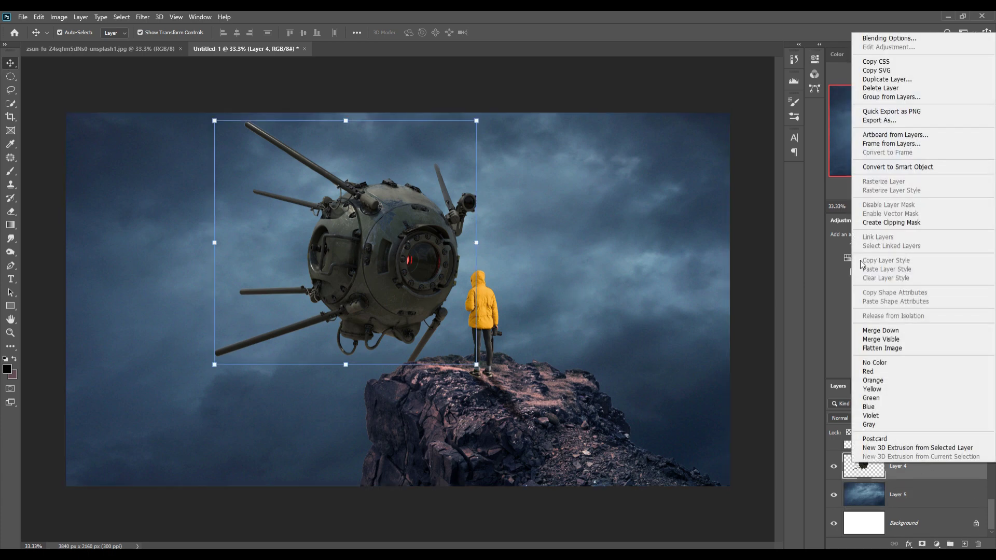
pyautogui.click(884, 88)
pyautogui.press('Return')
pyautogui.hotkey('ctrl', 't')
pyautogui.moveTo(476, 120); pyautogui.dragTo(327, 262)
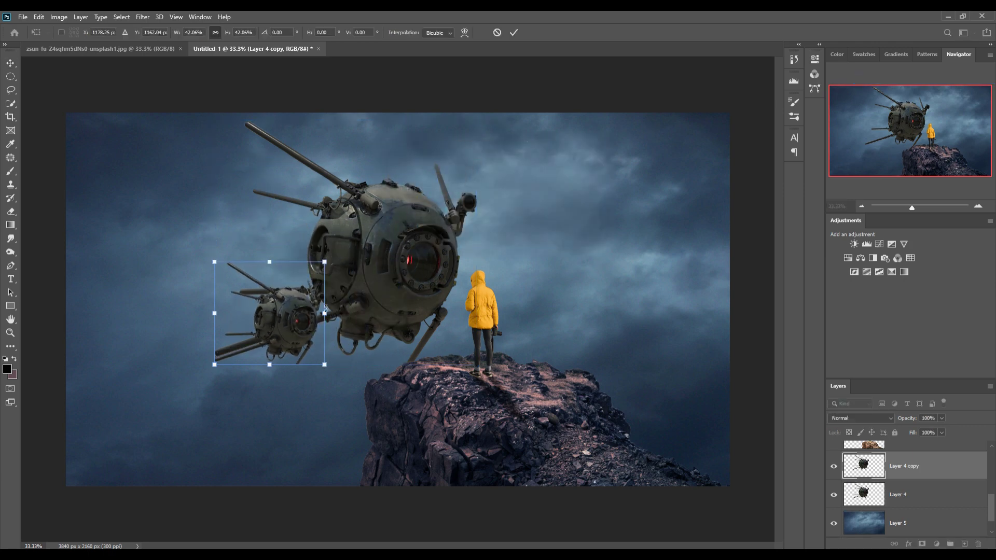
pyautogui.moveTo(282, 330)
pyautogui.mouseDown()
pyautogui.moveTo(155, 175)
pyautogui.moveTo(143, 201)
pyautogui.moveTo(163, 224)
pyautogui.mouseUp()
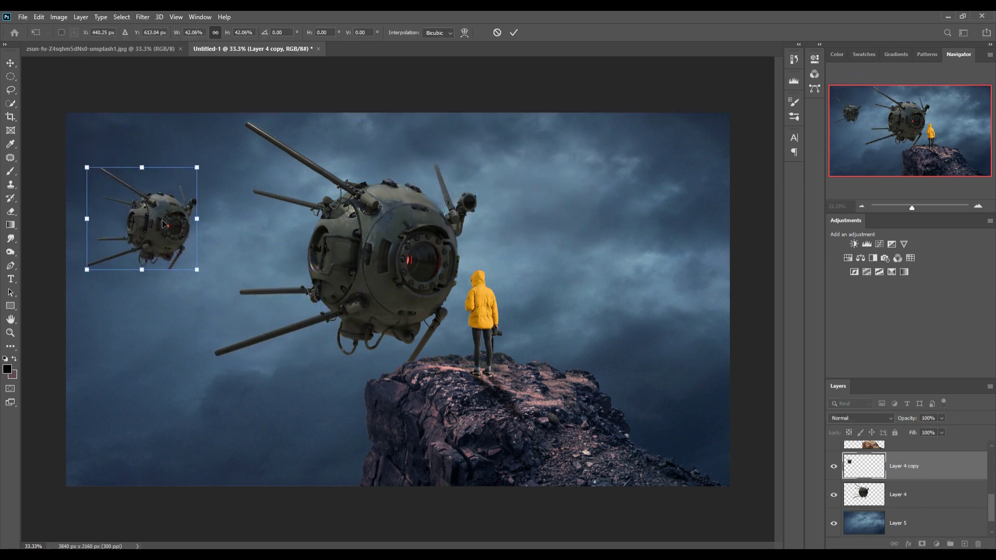
pyautogui.click(514, 32)
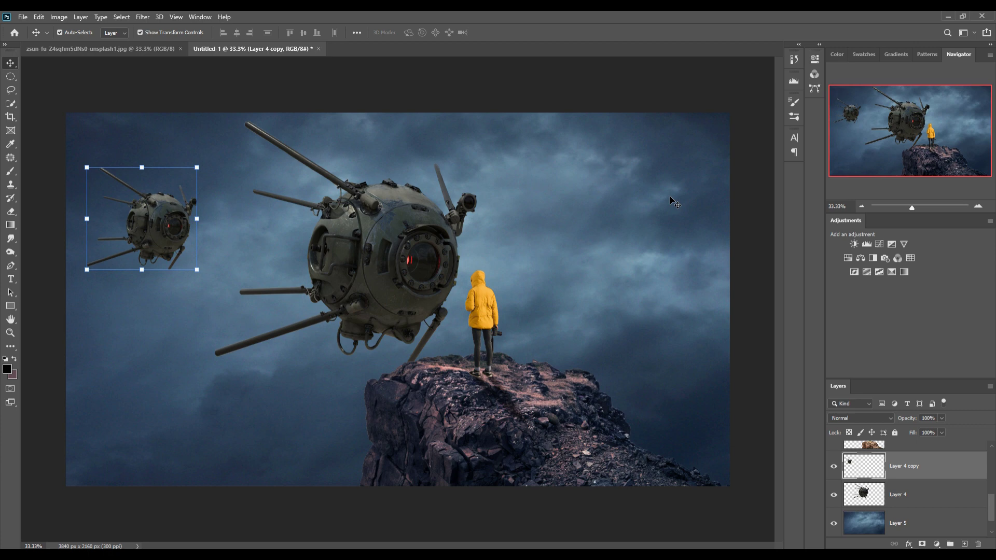
# Step: Duplicate the small copy, shrink it to about 62%, and place it right of the hiker
pyautogui.rightClick(937, 470)
pyautogui.click(880, 83)
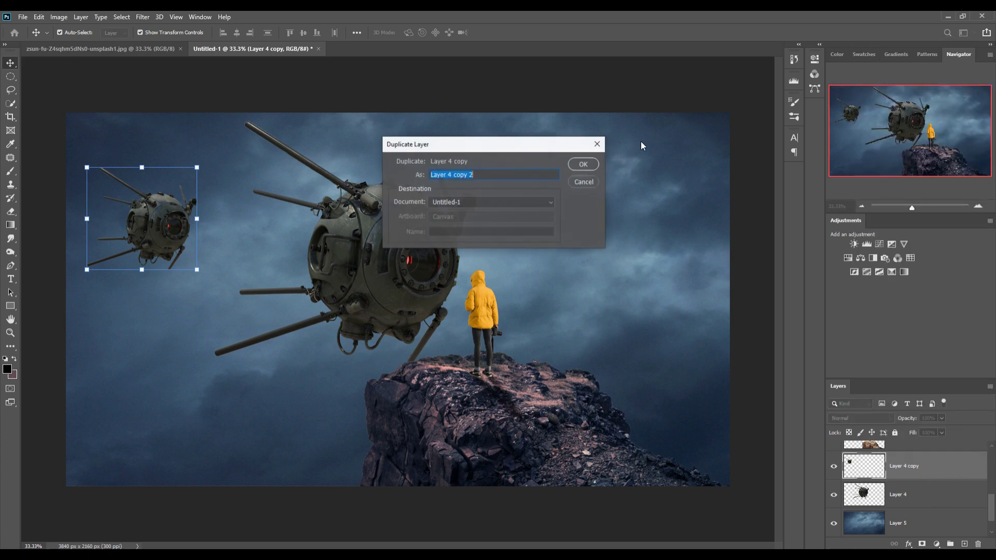
pyautogui.click(580, 164)
pyautogui.hotkey('ctrl', 't')
pyautogui.moveTo(166, 208); pyautogui.dragTo(665, 263)
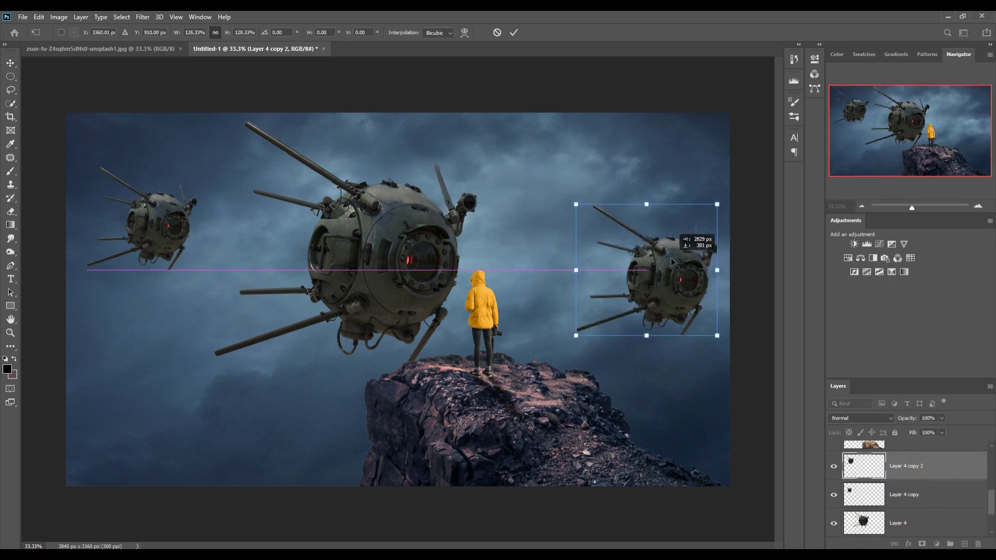
pyautogui.moveTo(719, 215); pyautogui.dragTo(639, 276)
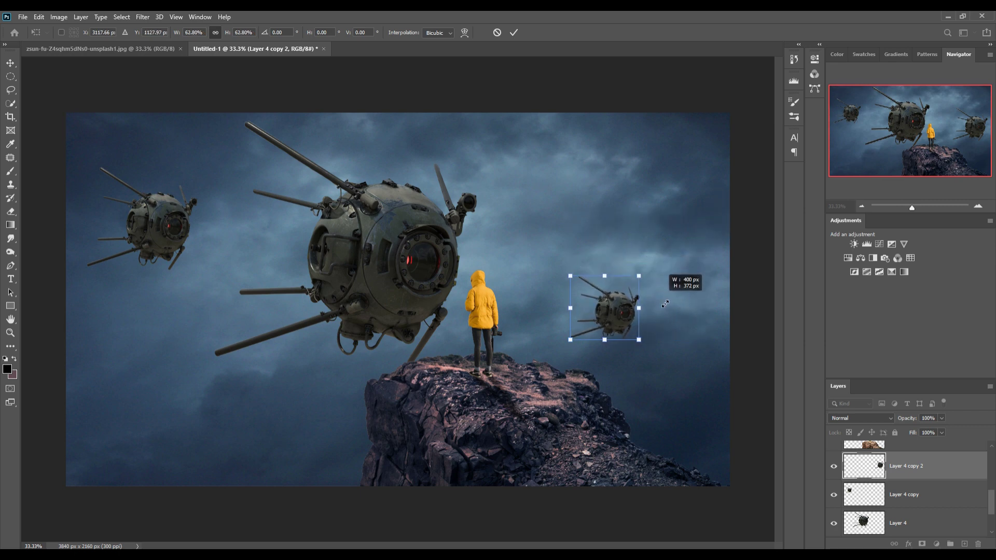
pyautogui.moveTo(619, 320)
pyautogui.mouseDown()
pyautogui.moveTo(579, 304)
pyautogui.moveTo(584, 292)
pyautogui.mouseUp()
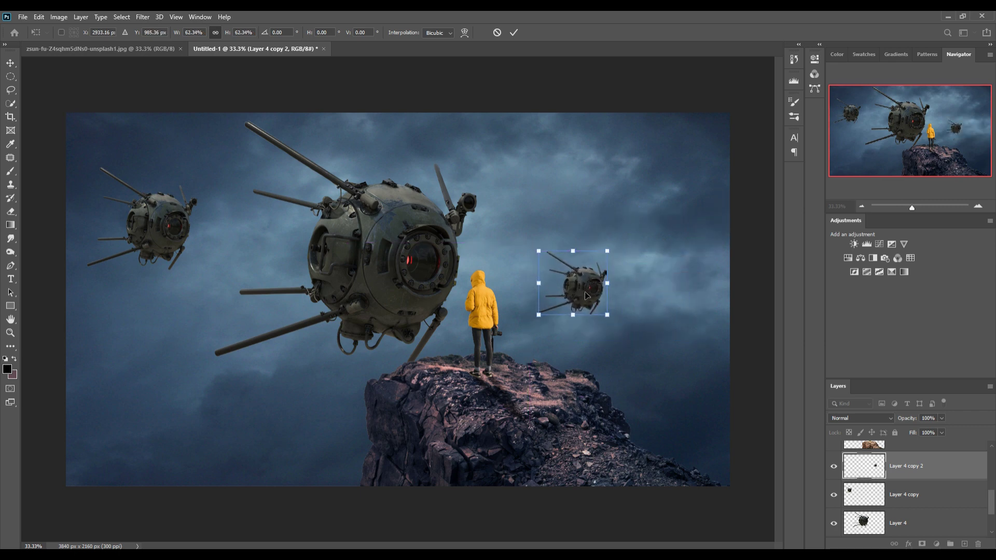
pyautogui.press('Return')
# Step: Duplicate again and shrink the third copy into a tiny distant drone high in the sky
pyautogui.rightClick(918, 467)
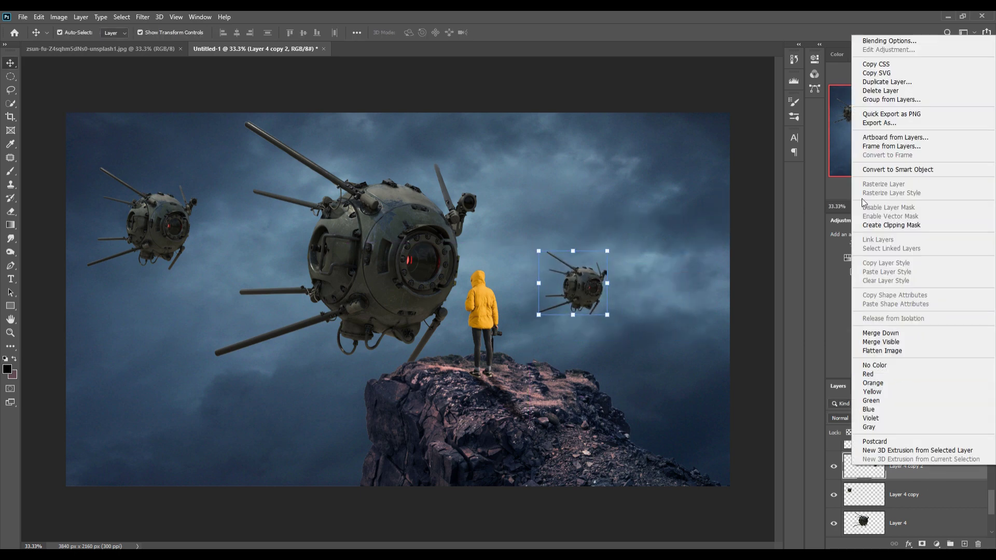
pyautogui.click(885, 81)
pyautogui.click(583, 163)
pyautogui.moveTo(573, 283); pyautogui.dragTo(555, 194)
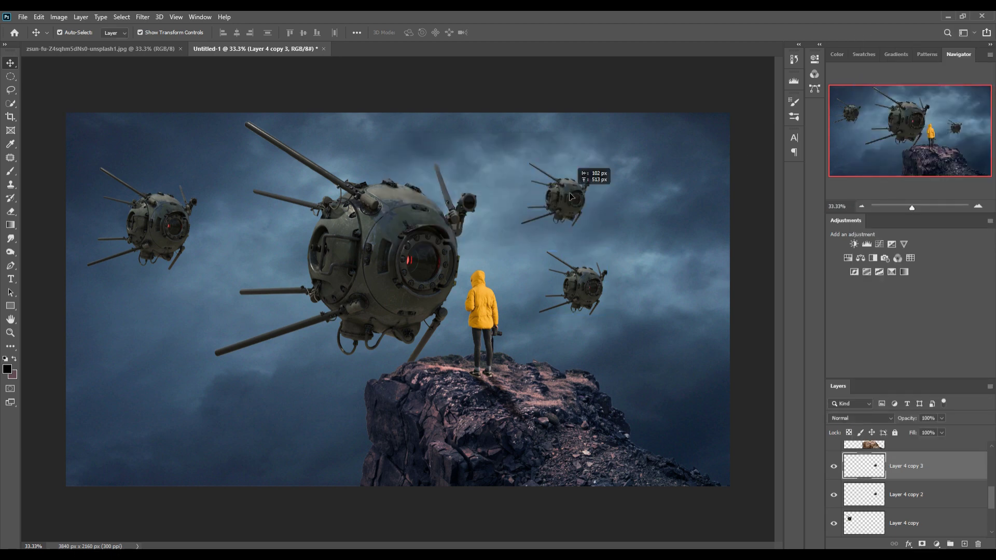
pyautogui.moveTo(590, 162)
pyautogui.mouseDown()
pyautogui.moveTo(520, 222)
pyautogui.moveTo(525, 211)
pyautogui.mouseUp()
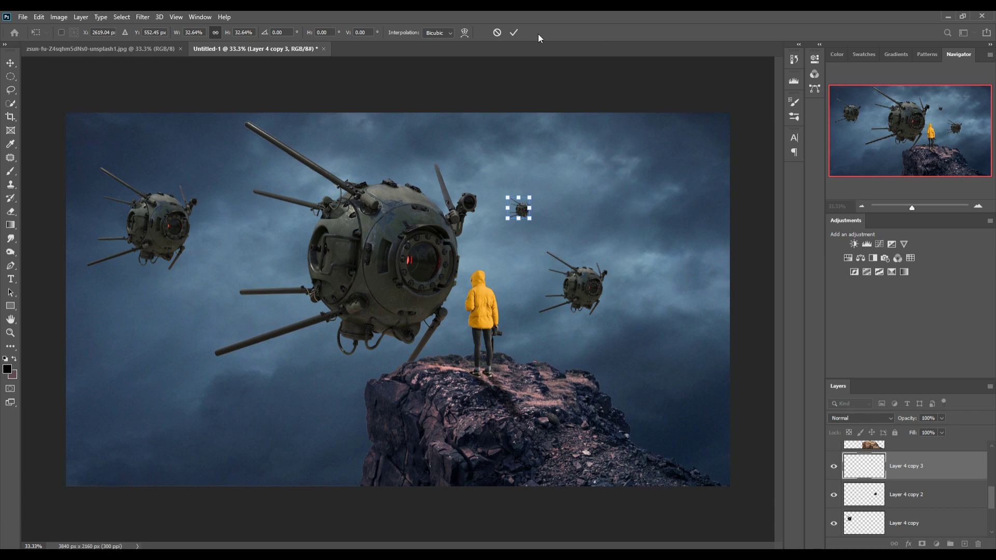
pyautogui.click(513, 32)
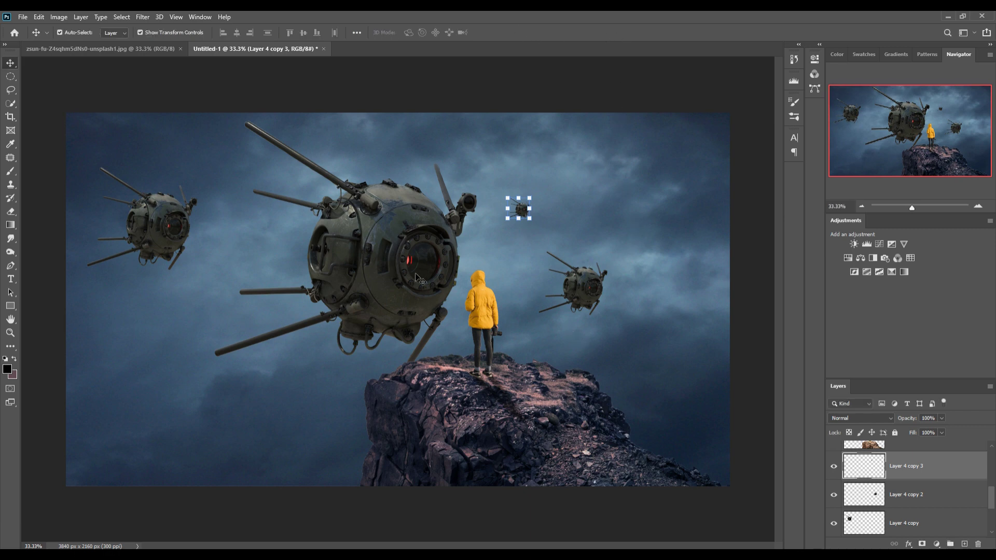
pyautogui.click(405, 240)
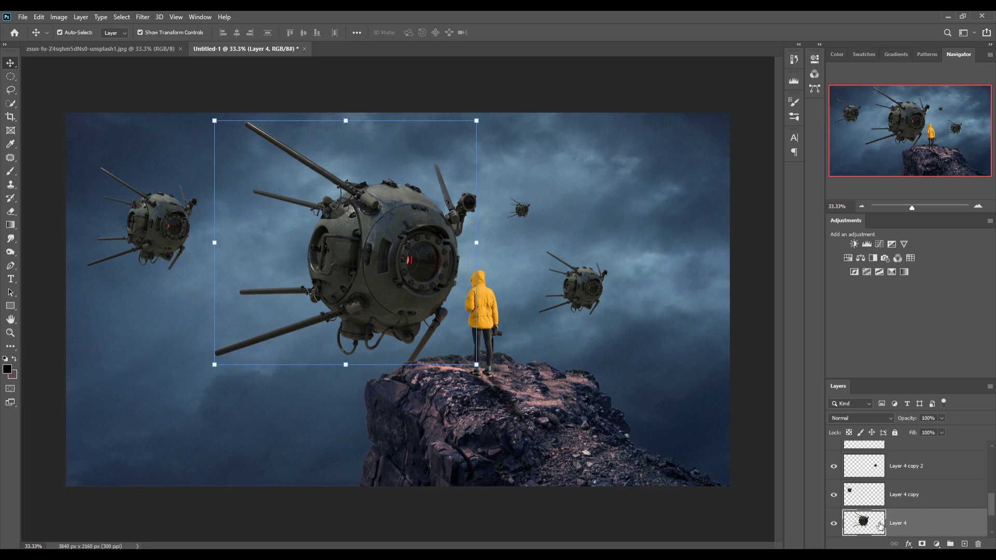
# Step: Retune Color Balance 1 midtones to roughly Cyan/Red -33, Magenta/Green +12, Yellow/Blue +42
pyautogui.scroll(-3, 882, 521)
pyautogui.doubleClick(887, 498)
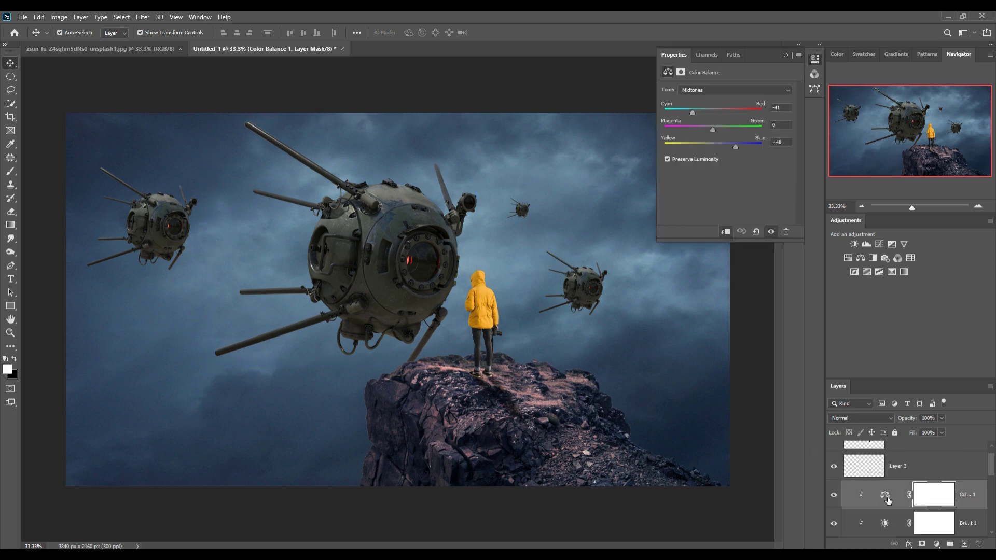
pyautogui.moveTo(712, 131); pyautogui.dragTo(716, 131)
pyautogui.moveTo(742, 145); pyautogui.dragTo(730, 148)
pyautogui.moveTo(692, 110); pyautogui.dragTo(697, 111)
pyautogui.click(786, 55)
pyautogui.click(370, 249)
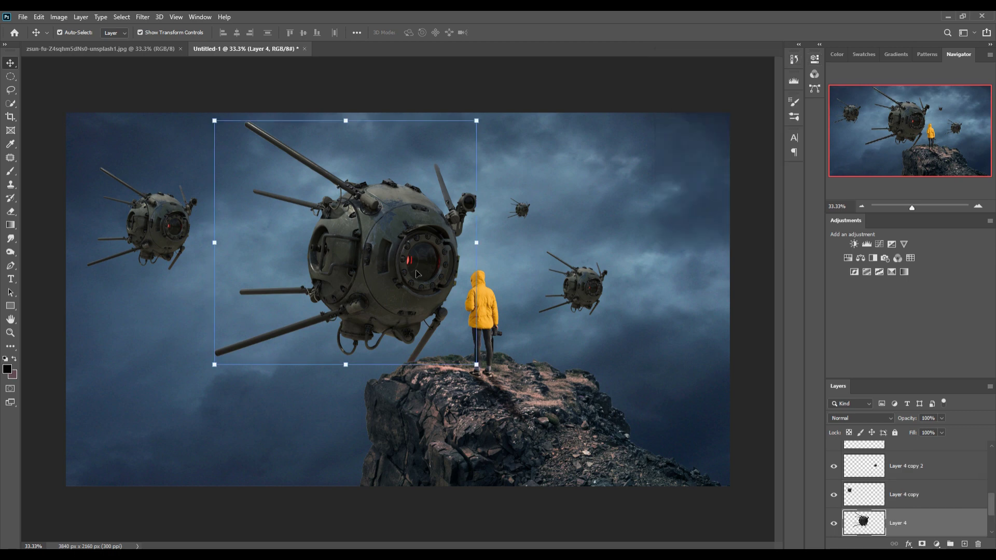
# Step: Add a new layer clipped to the spaceship with Linear Dodge (Add) blend mode
pyautogui.click(964, 544)
pyautogui.rightClick(952, 522)
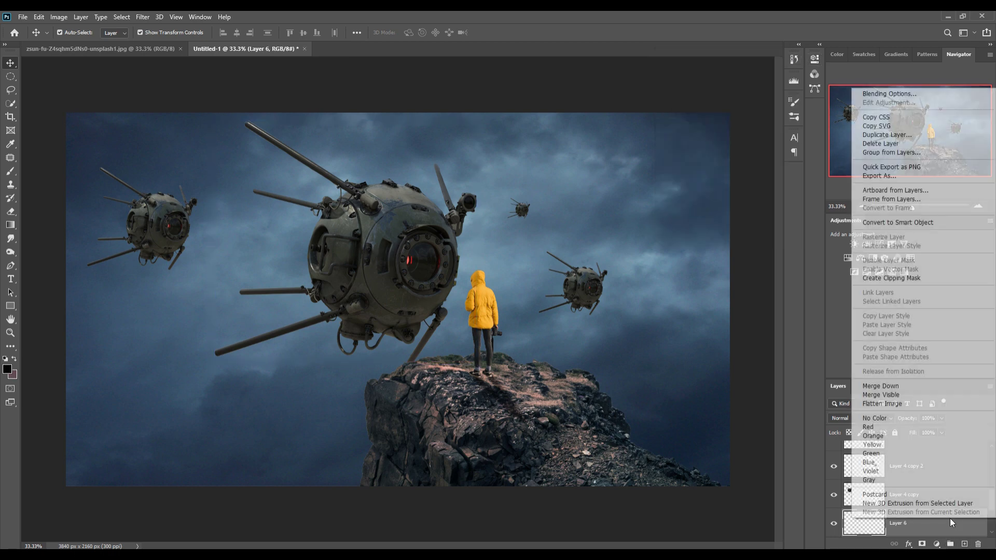
pyautogui.click(892, 278)
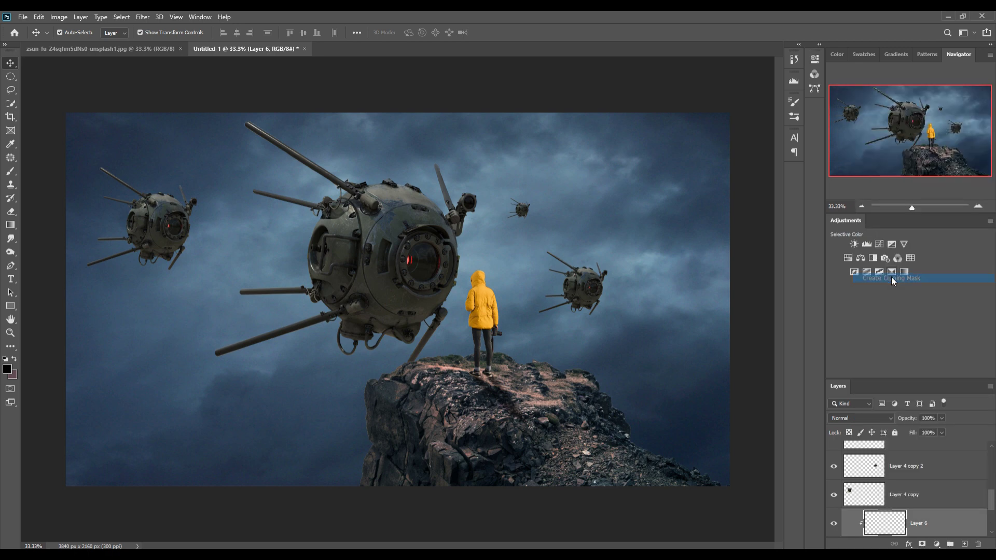
pyautogui.click(877, 418)
pyautogui.click(861, 394)
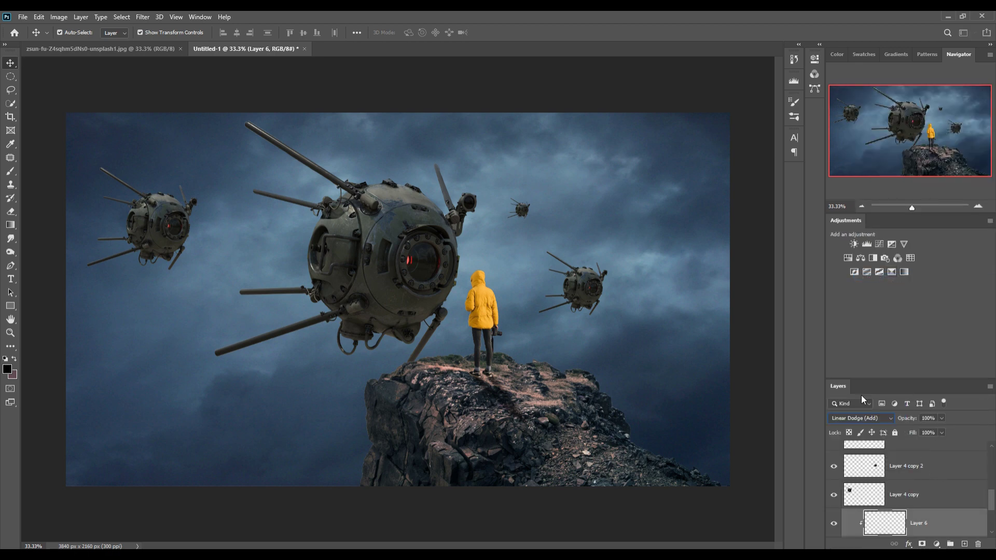
# Step: Add a pure red Color Fill and adjust its Blend If sliders so the drone's dark details show through
pyautogui.click(937, 544)
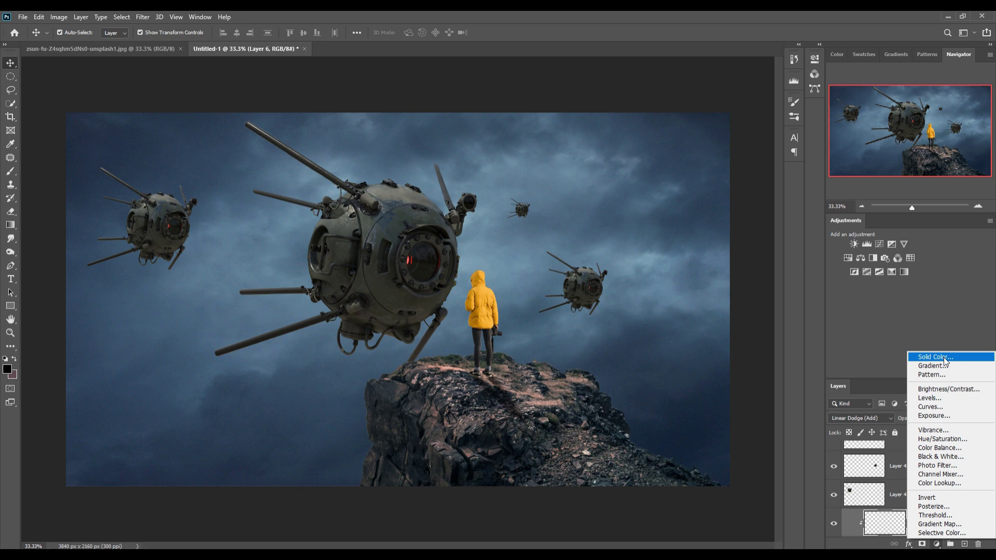
pyautogui.click(944, 357)
pyautogui.click(731, 344)
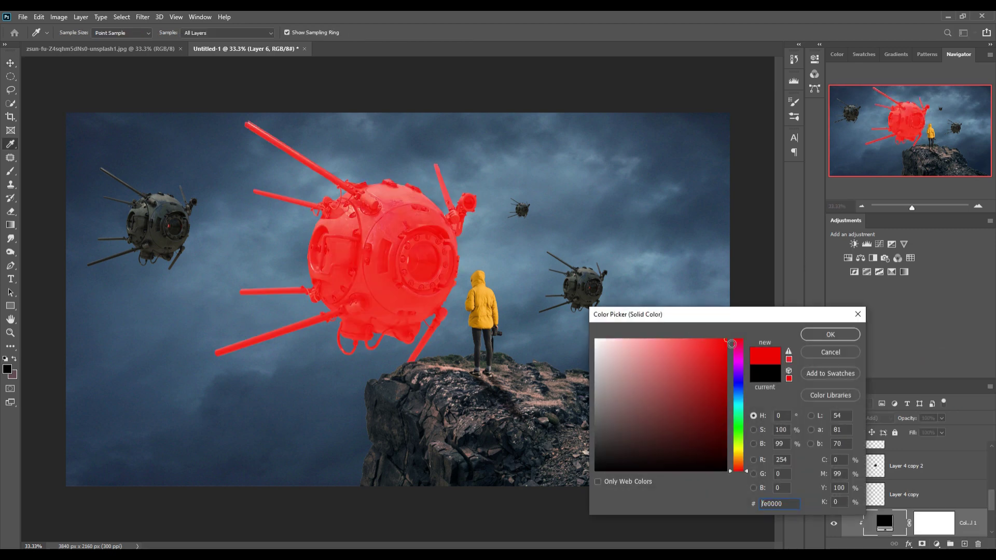
pyautogui.click(815, 335)
pyautogui.click(946, 528)
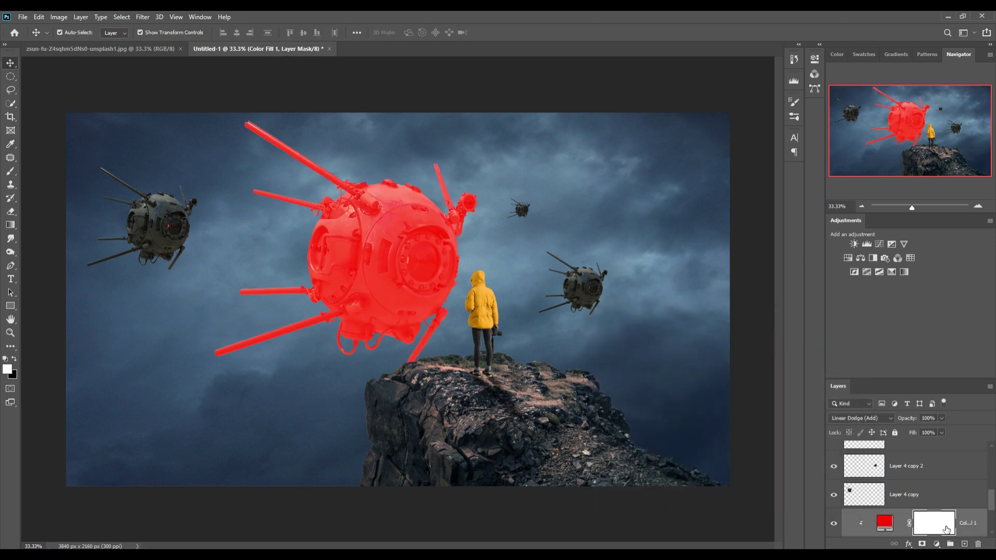
pyautogui.rightClick(946, 529)
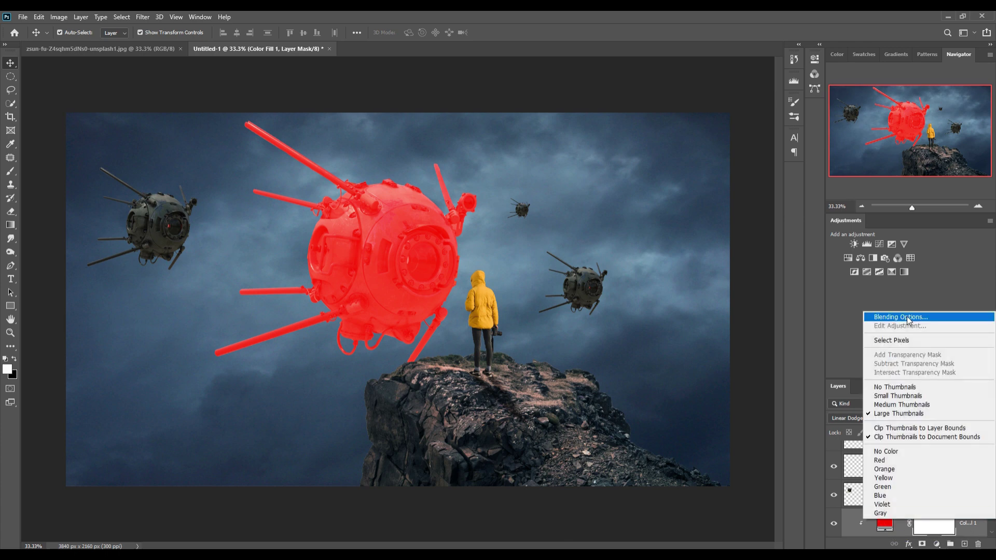
pyautogui.click(844, 324)
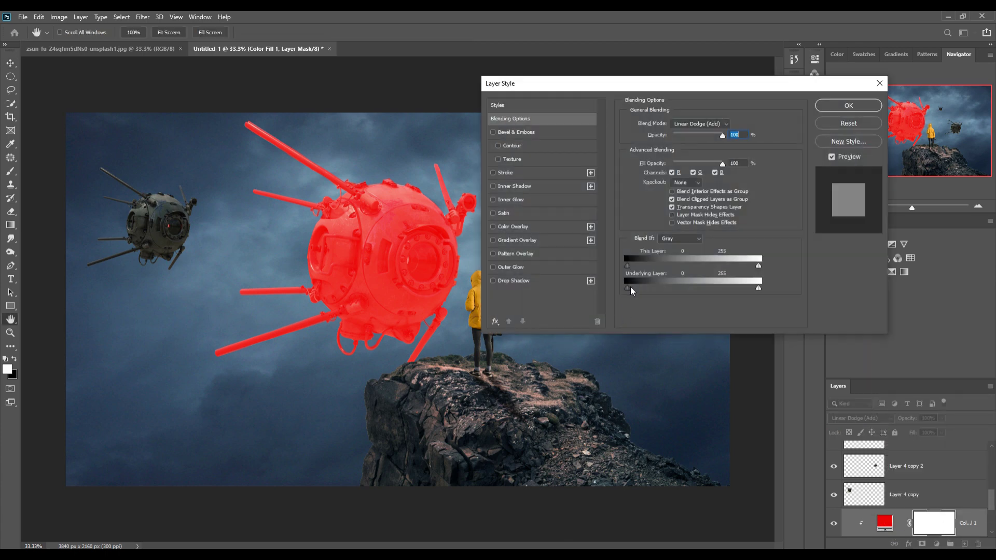
pyautogui.moveTo(630, 288); pyautogui.dragTo(648, 288)
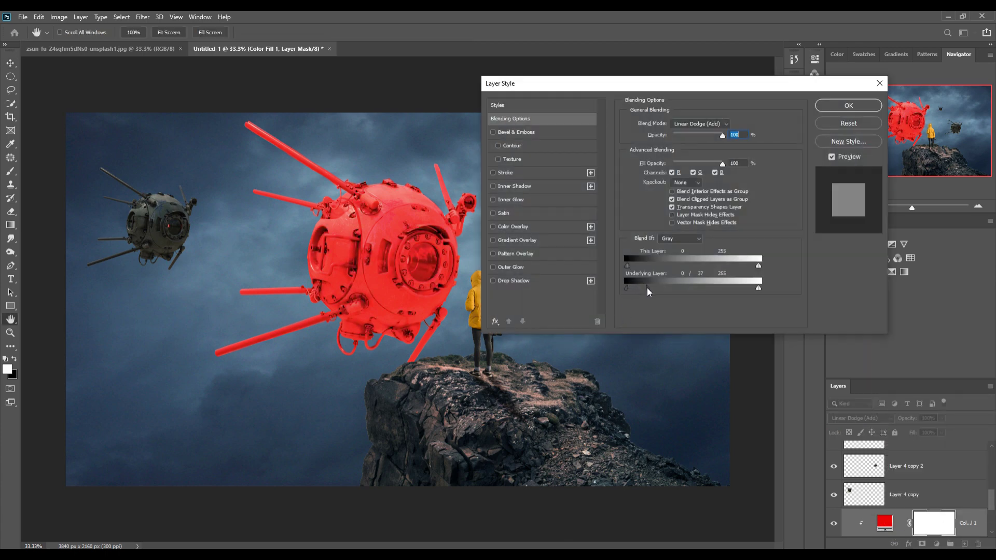
pyautogui.click(851, 105)
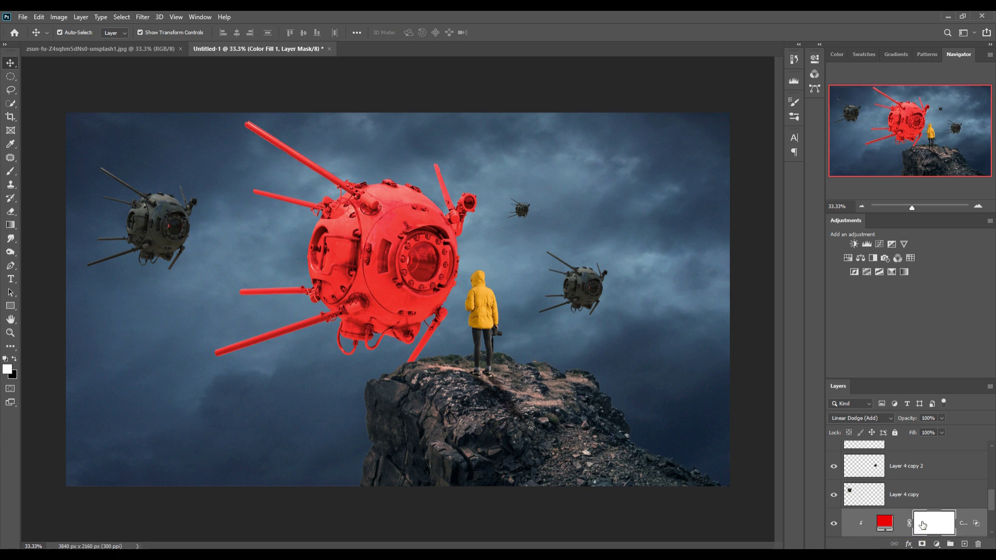
# Step: Invert the red fill's mask and paint red glow back into the large drone's eye at 100% opacity
pyautogui.hotkey('ctrl', 'i')
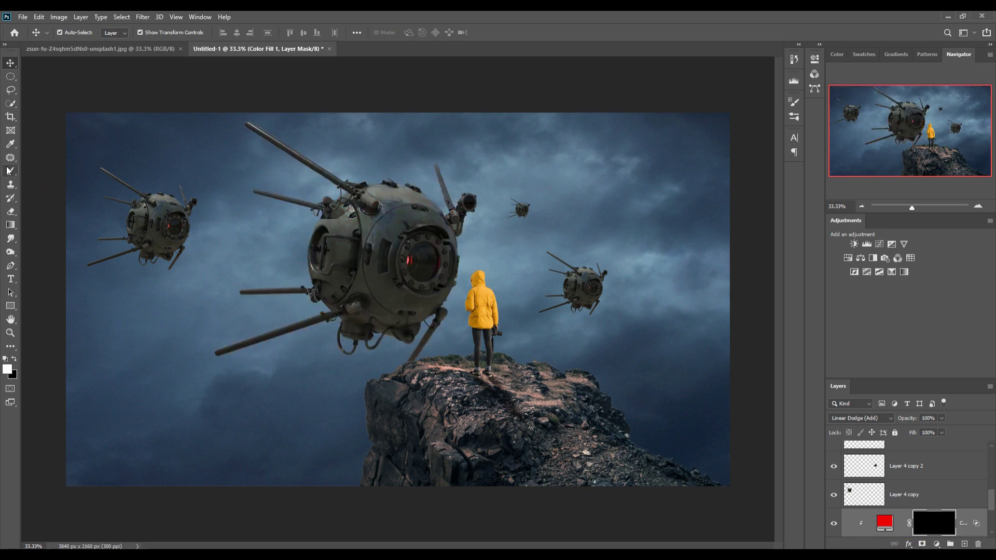
pyautogui.click(10, 172)
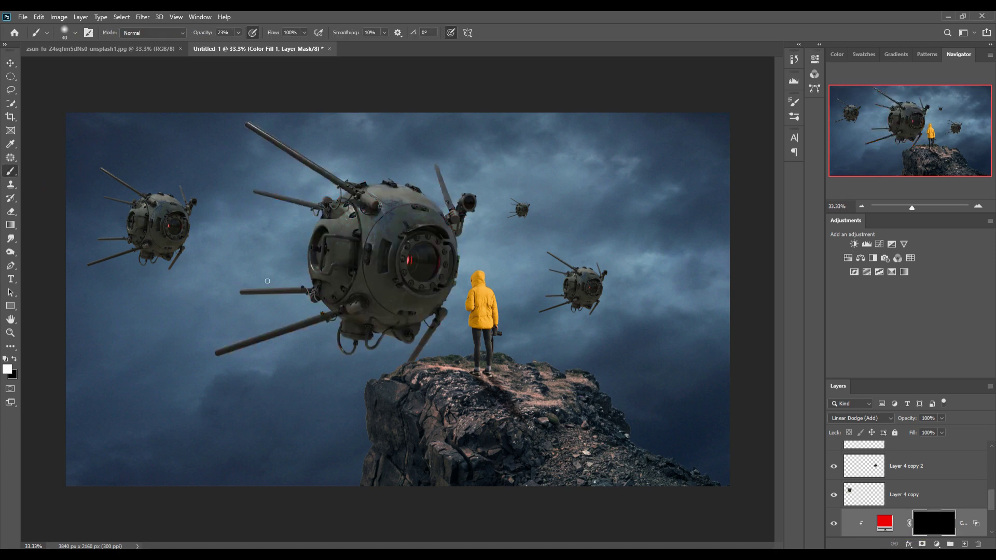
pyautogui.click(239, 33)
pyautogui.click(426, 266)
pyautogui.click(425, 264)
pyautogui.moveTo(441, 274); pyautogui.dragTo(439, 286)
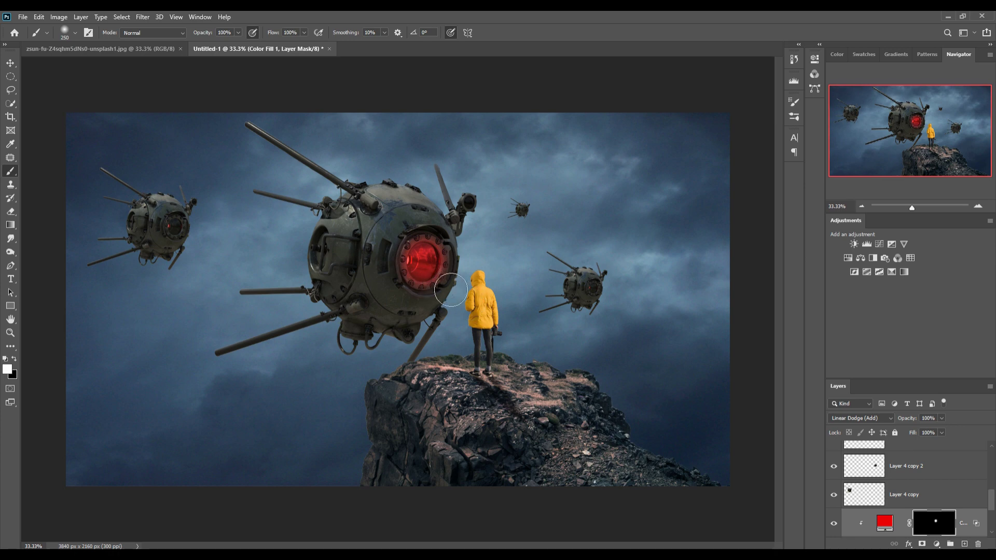
pyautogui.moveTo(440, 271); pyautogui.dragTo(446, 286)
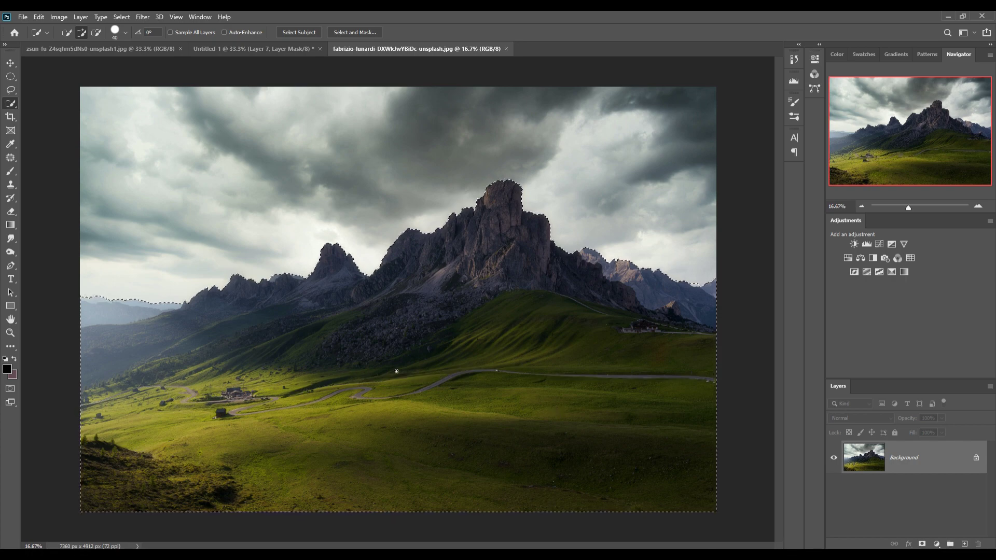
# Step: Drag the selected mountains from the mountain photo into Untitled-1
pyautogui.click(10, 62)
pyautogui.moveTo(381, 48); pyautogui.dragTo(387, 94)
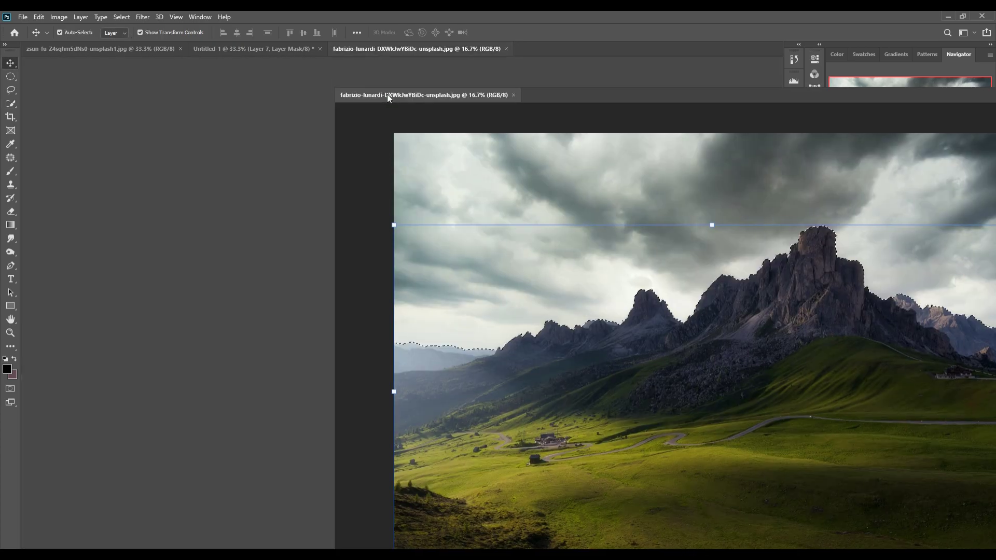
pyautogui.moveTo(686, 294); pyautogui.dragTo(289, 341)
pyautogui.click(937, 96)
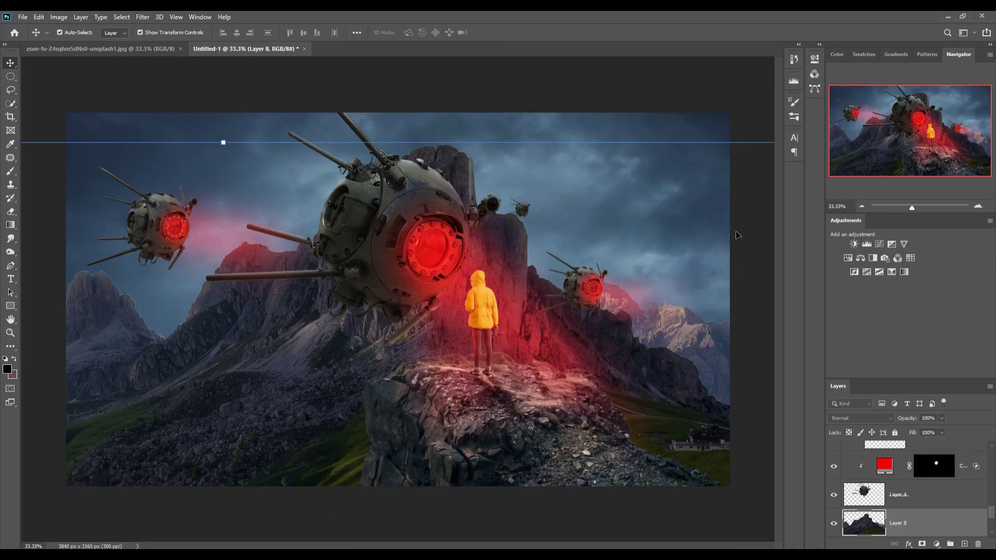
# Step: Scale the mountains down and place them at lower right behind the cliff
pyautogui.moveTo(228, 149)
pyautogui.mouseDown()
pyautogui.moveTo(372, 474)
pyautogui.moveTo(775, 293)
pyautogui.moveTo(743, 298)
pyautogui.mouseUp()
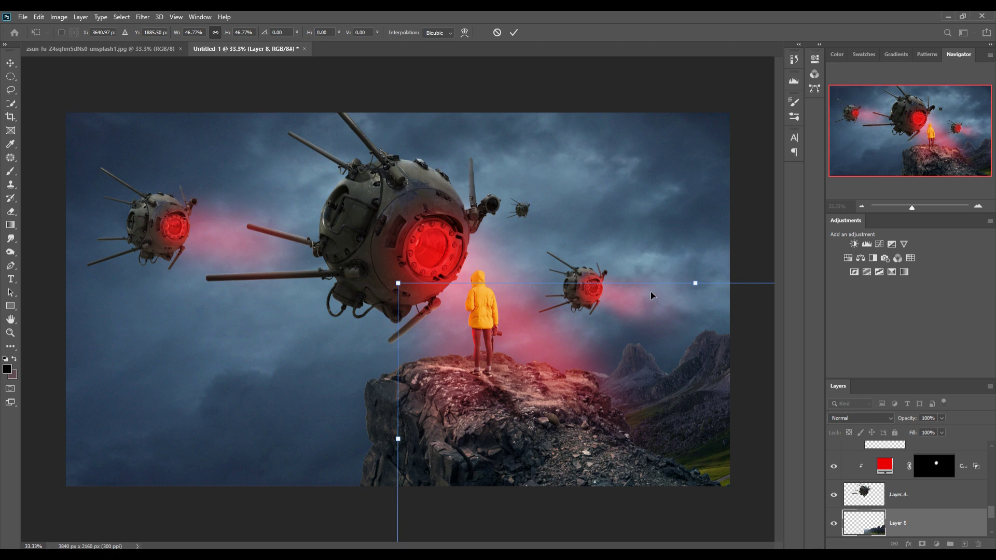
pyautogui.moveTo(700, 288); pyautogui.dragTo(647, 328)
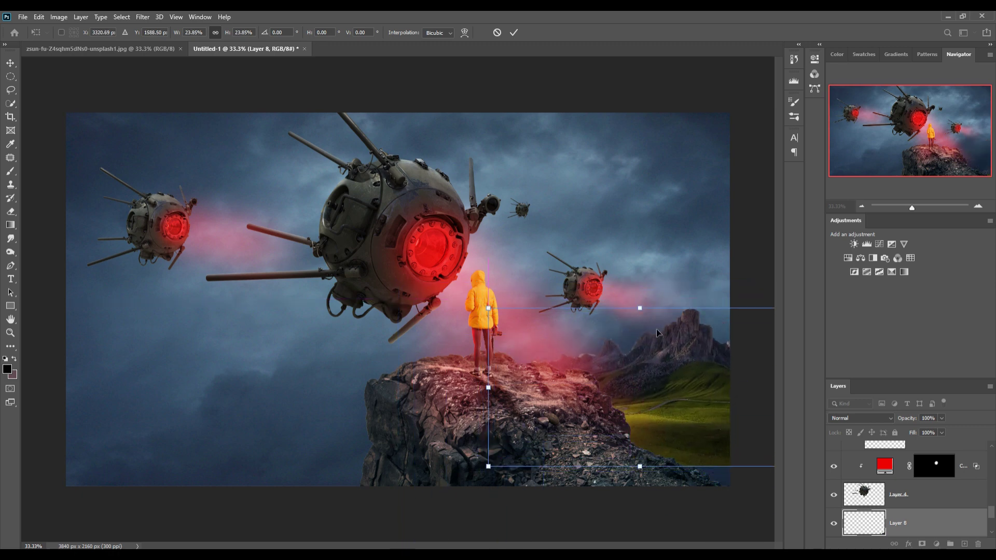
pyautogui.click(514, 35)
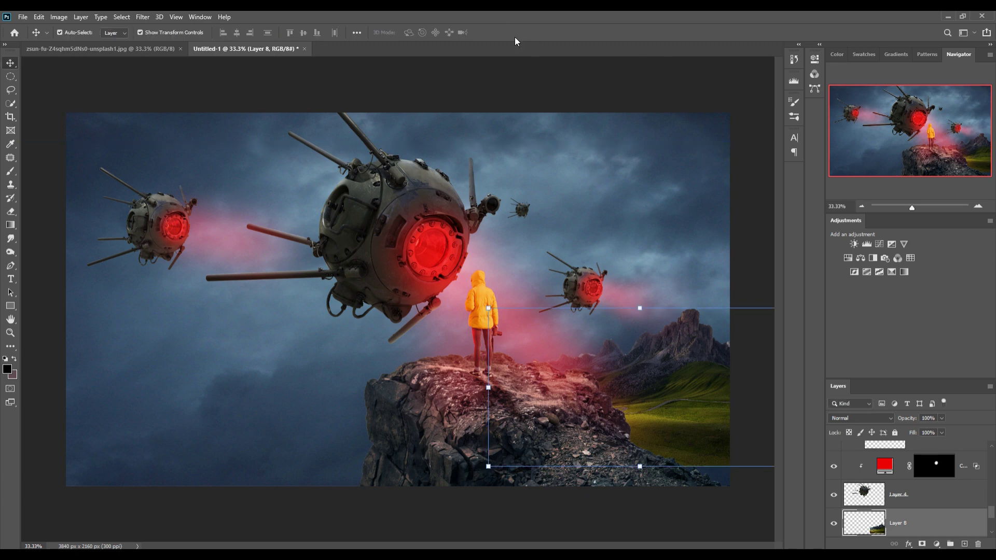
# Step: Duplicate the mountain layer (Layer 8) and flip the copy horizontally
pyautogui.rightClick(925, 524)
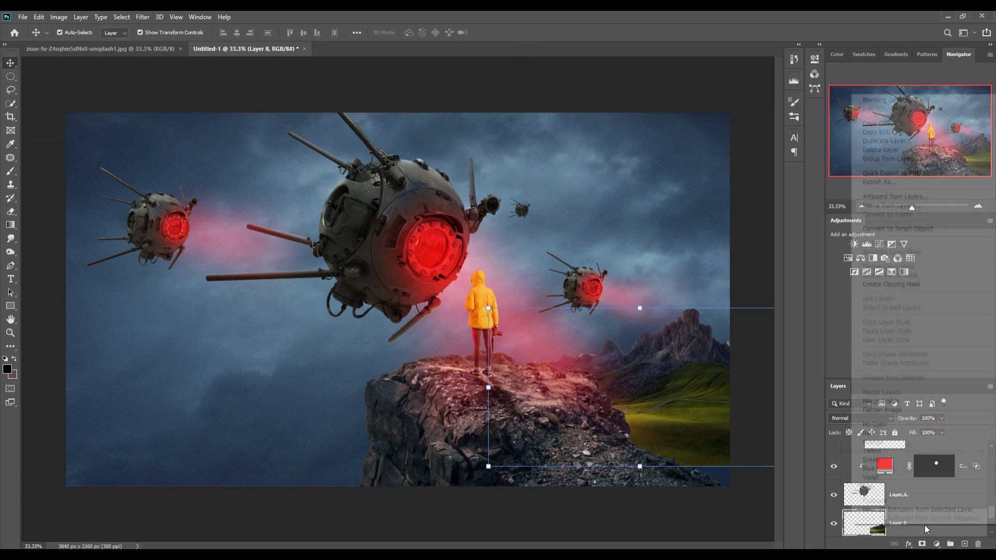
pyautogui.click(875, 144)
pyautogui.click(585, 165)
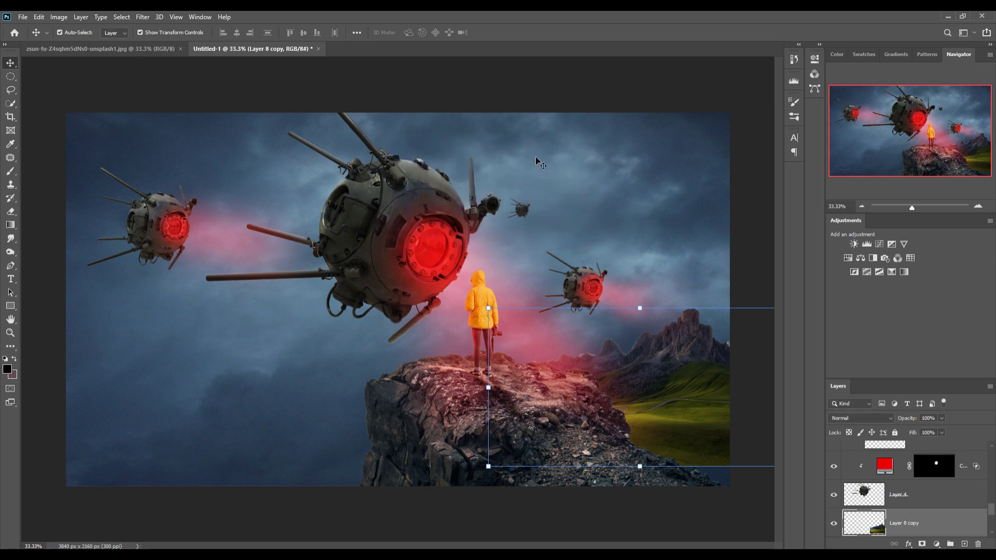
pyautogui.click(37, 17)
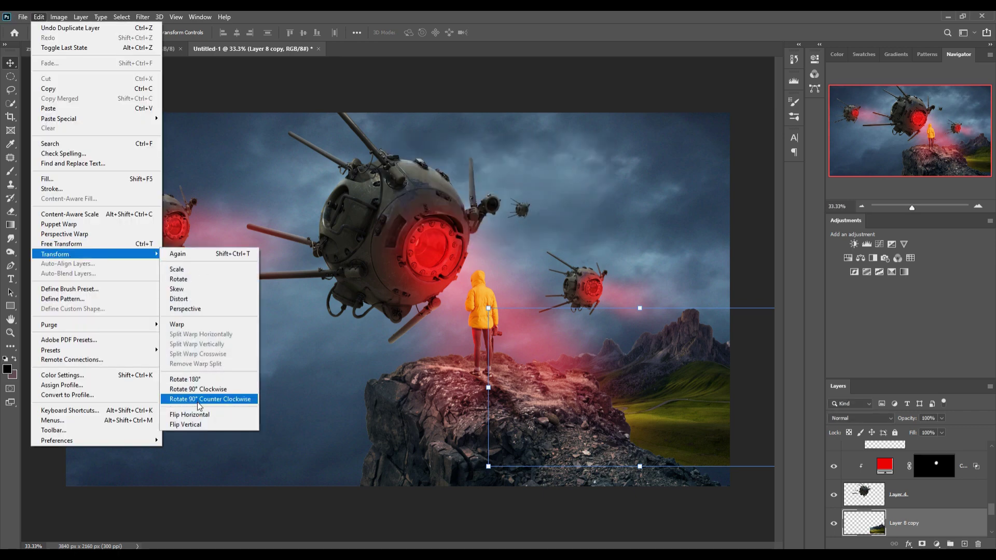
pyautogui.click(207, 413)
# Step: Move the mirrored mountains to the lower left and stretch them wider toward the cliff
pyautogui.moveTo(644, 397); pyautogui.dragTo(179, 400)
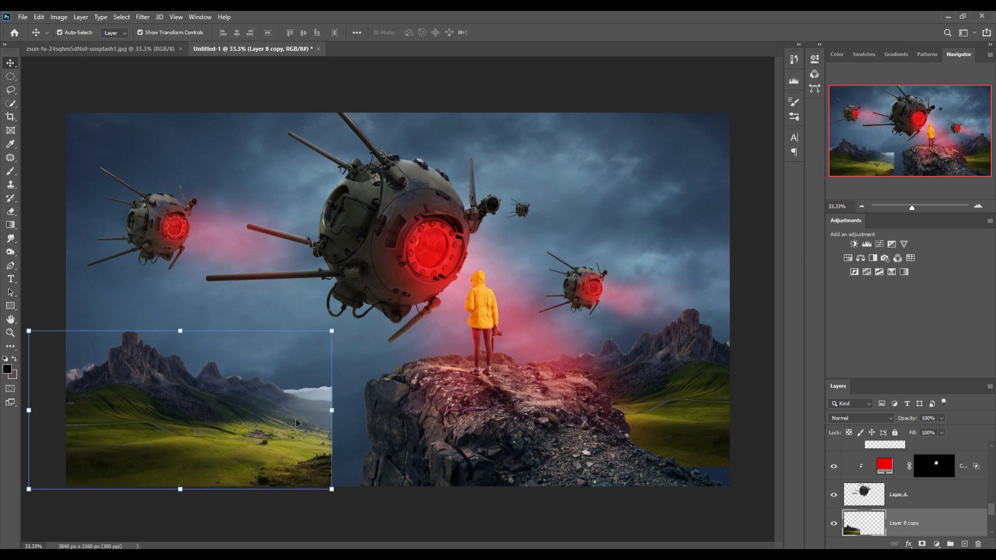
pyautogui.moveTo(331, 409); pyautogui.dragTo(448, 410)
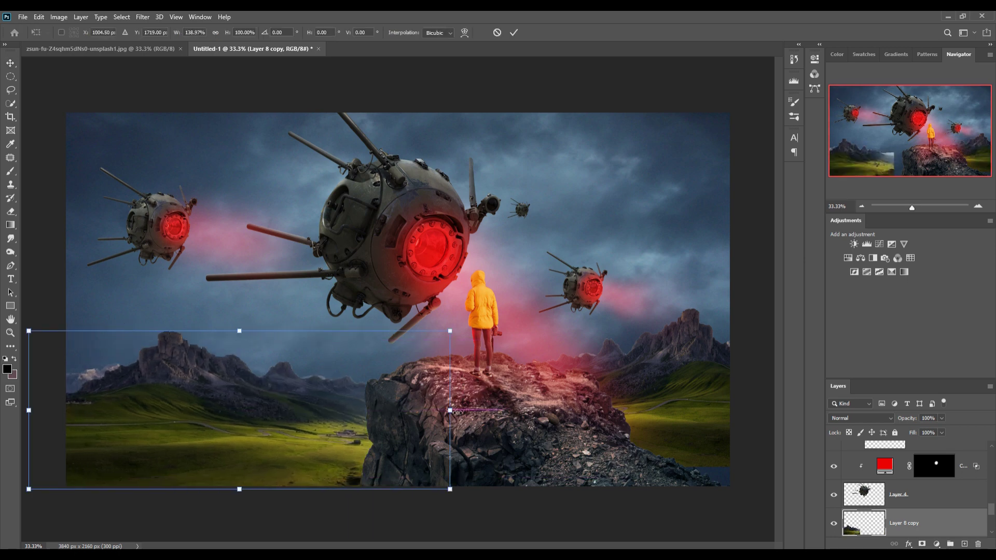
pyautogui.moveTo(255, 406); pyautogui.dragTo(246, 406)
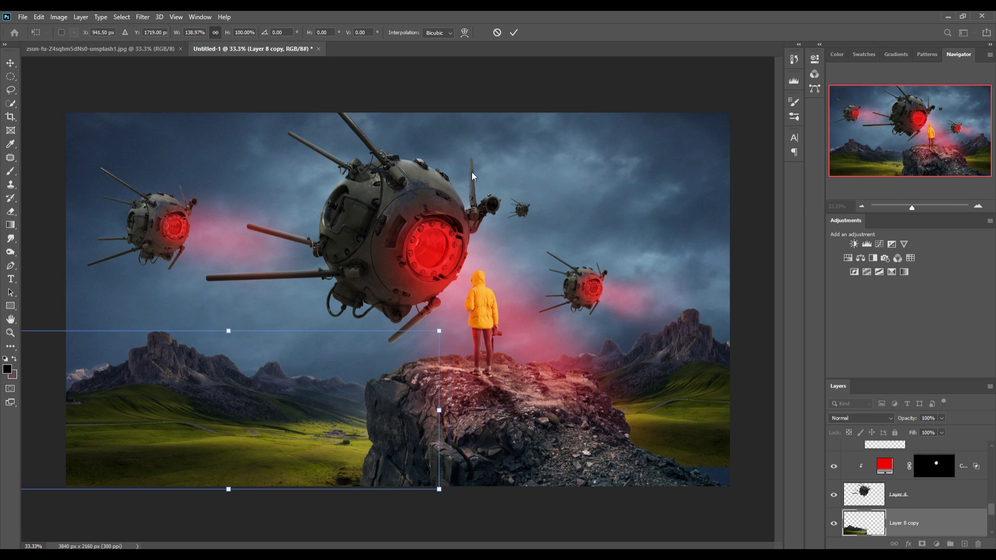
pyautogui.click(513, 34)
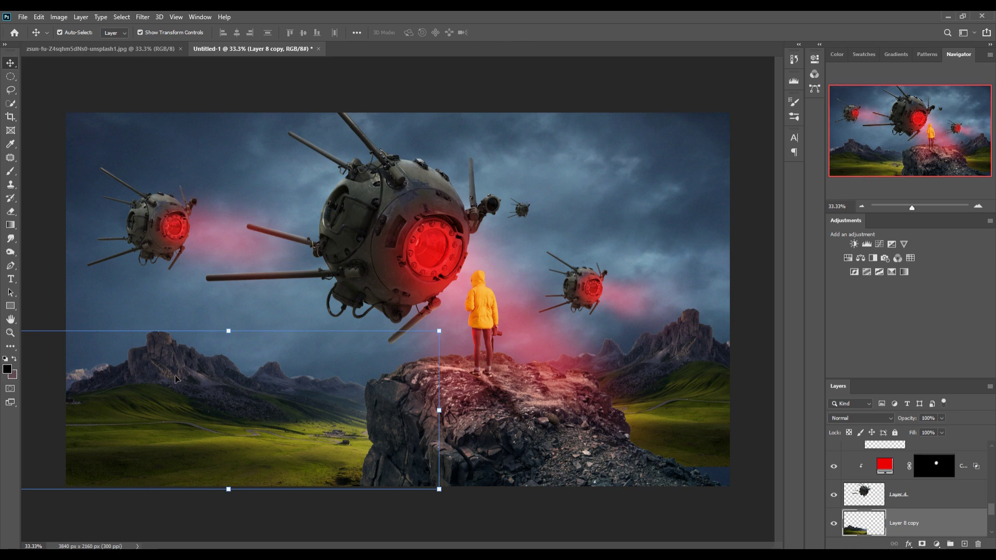
# Step: Clip a new layer to the left mountains and brush soft shadow beside the rock's left edge
pyautogui.click(965, 545)
pyautogui.rightClick(937, 515)
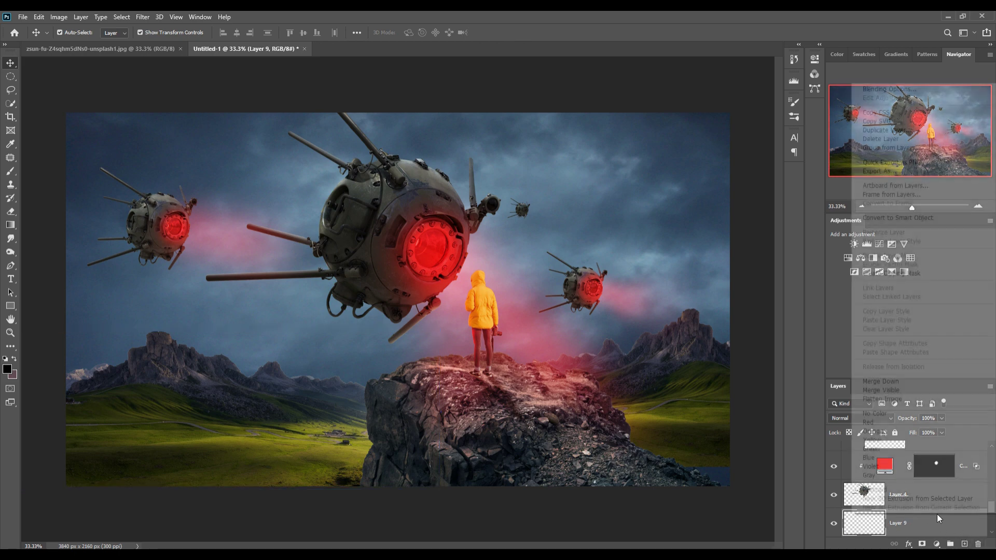
pyautogui.click(904, 269)
pyautogui.click(10, 171)
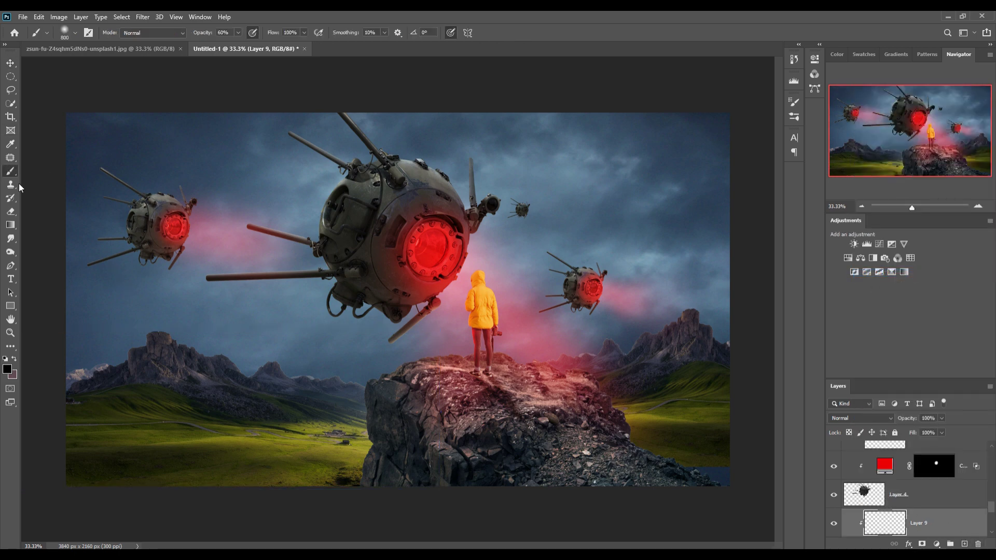
pyautogui.press('[')
pyautogui.press('[')
pyautogui.press('[')
pyautogui.press('[')
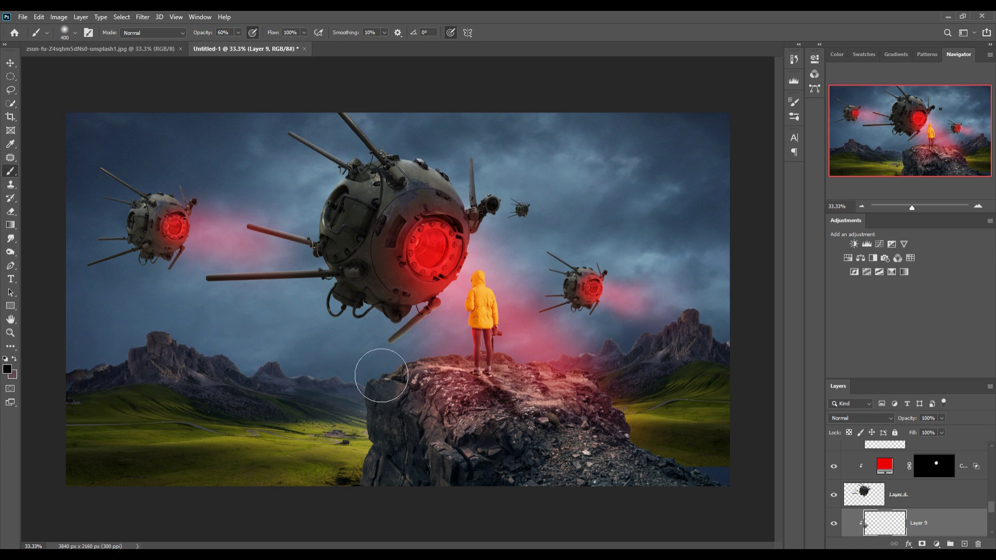
pyautogui.moveTo(378, 373); pyautogui.dragTo(383, 372)
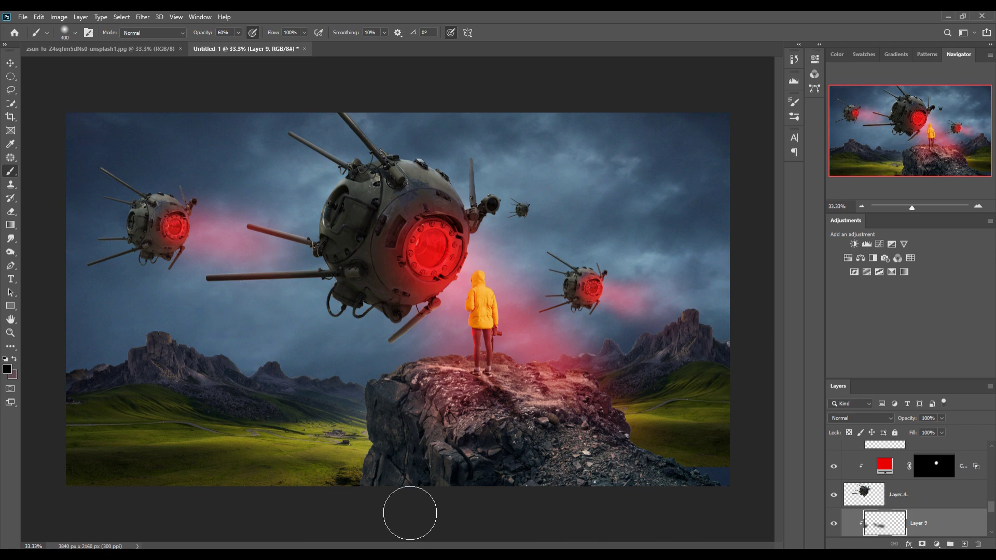
pyautogui.scroll(-2, 975, 521)
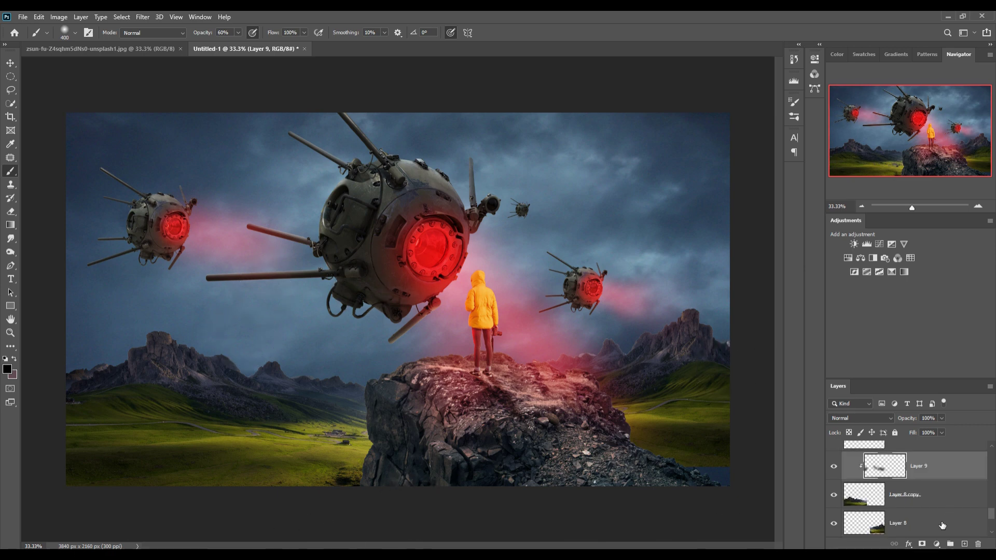
# Step: Clip a shading layer to the right mountains and brush dark haze over them
pyautogui.click(946, 523)
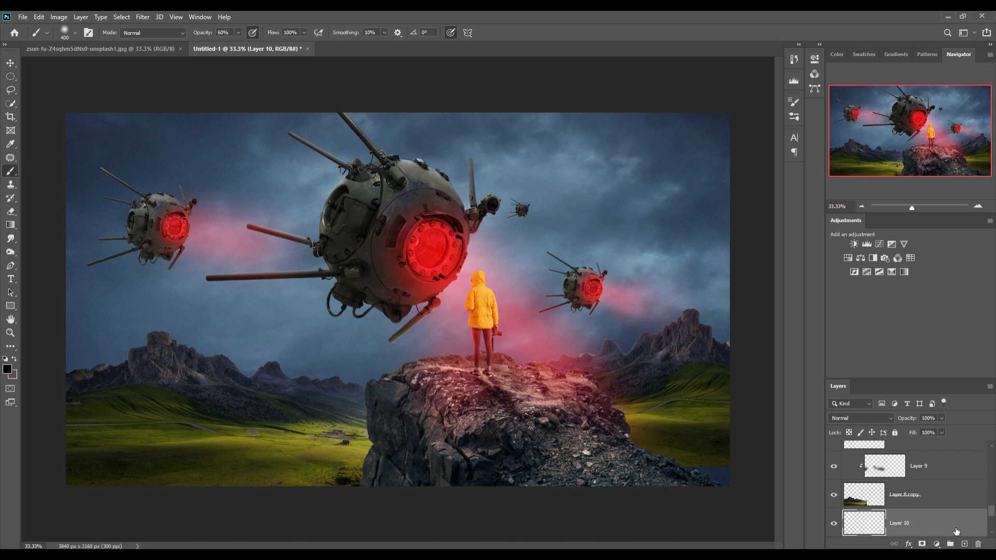
pyautogui.rightClick(956, 531)
pyautogui.click(897, 287)
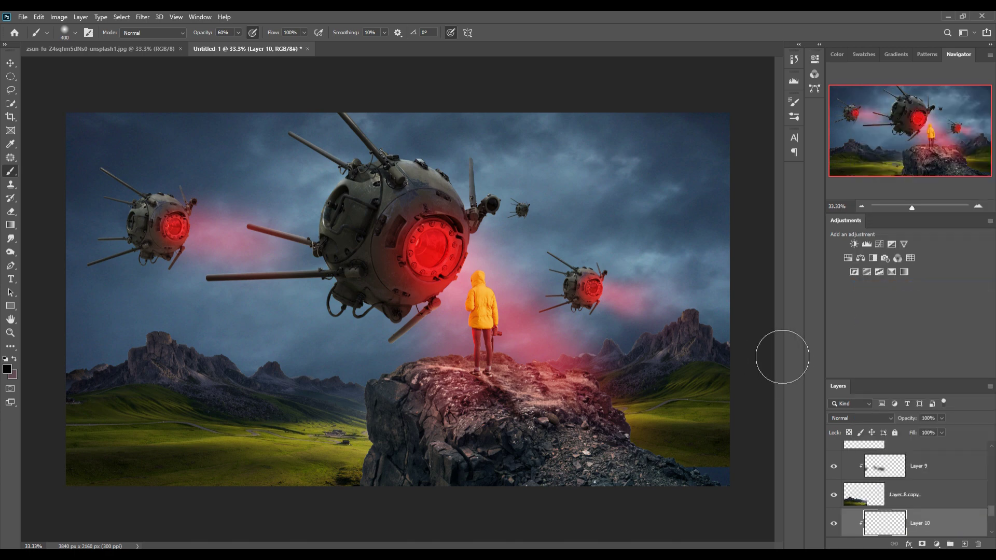
pyautogui.moveTo(613, 340)
pyautogui.mouseDown()
pyautogui.moveTo(571, 363)
pyautogui.moveTo(647, 338)
pyautogui.moveTo(666, 309)
pyautogui.mouseUp()
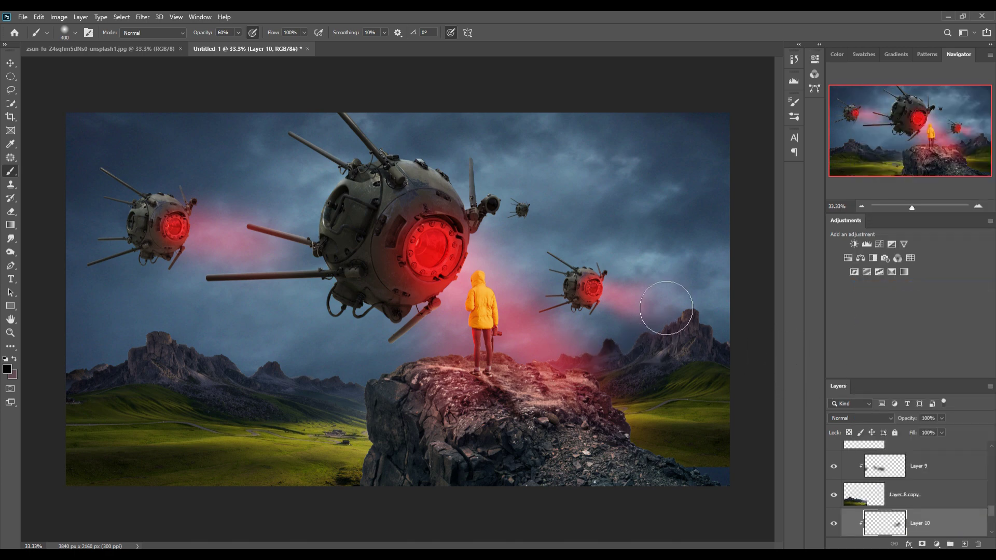
# Step: Select the left mountains' shading layer with the Move tool and open its layer options
pyautogui.click(11, 63)
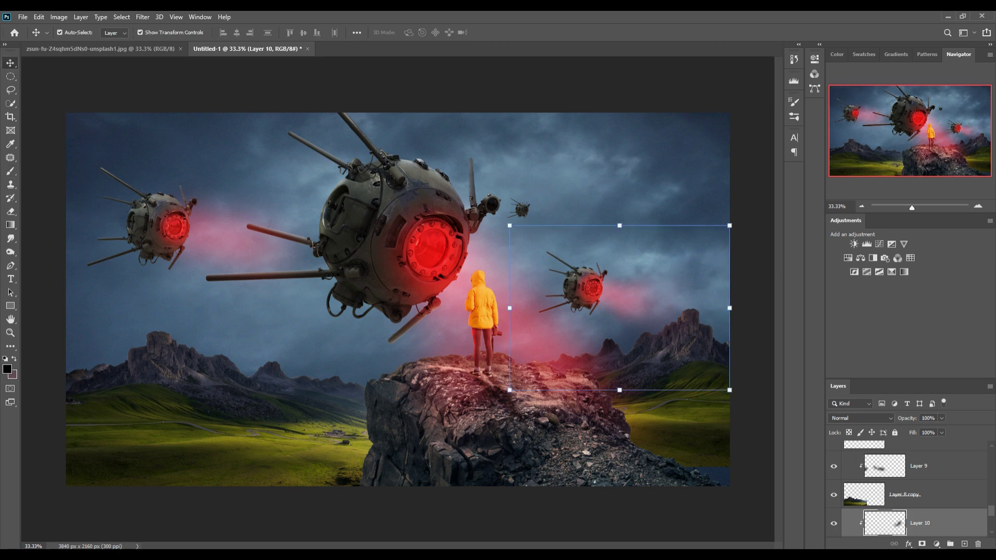
pyautogui.click(938, 466)
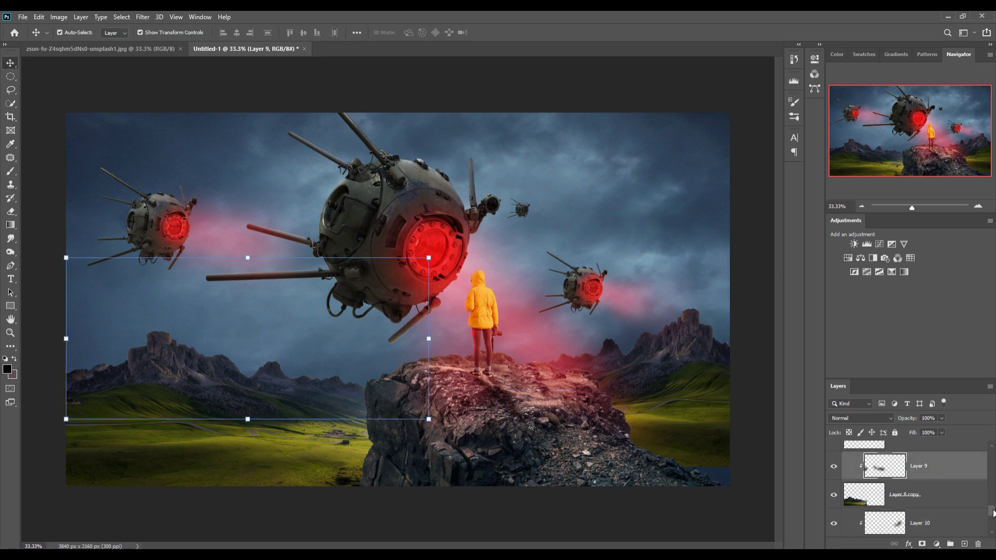
pyautogui.moveTo(992, 513); pyautogui.dragTo(993, 521)
pyautogui.rightClick(925, 476)
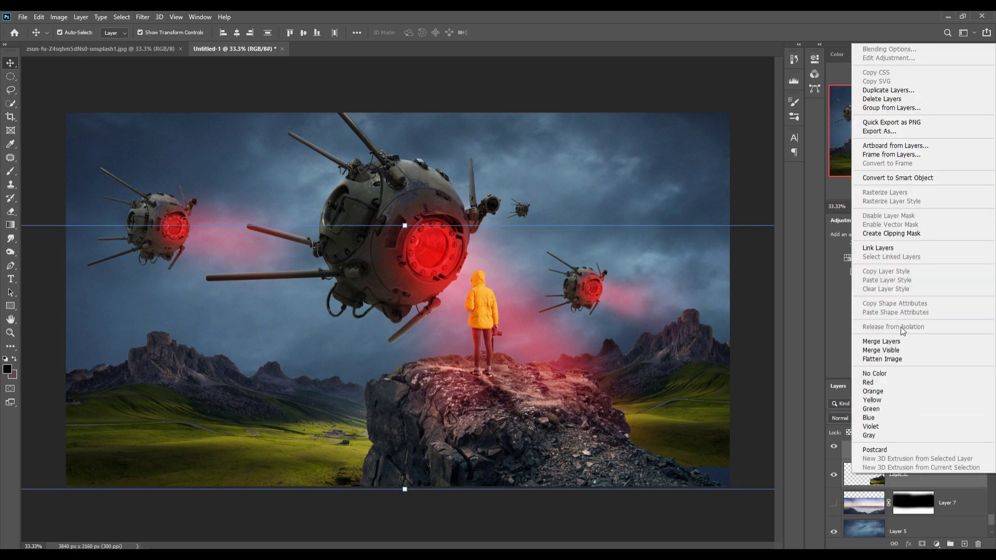
# Step: Darken the lower rock and grass with a large soft brush at 11% opacity
pyautogui.click(889, 337)
pyautogui.press('b')
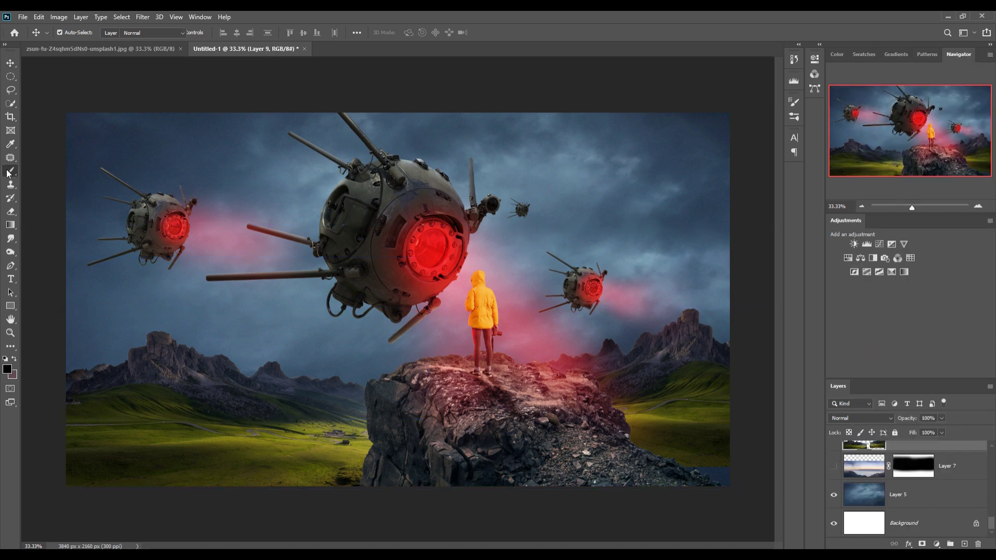
pyautogui.press(']')
pyautogui.press(']')
pyautogui.press(']')
pyautogui.press(']')
pyautogui.press(']')
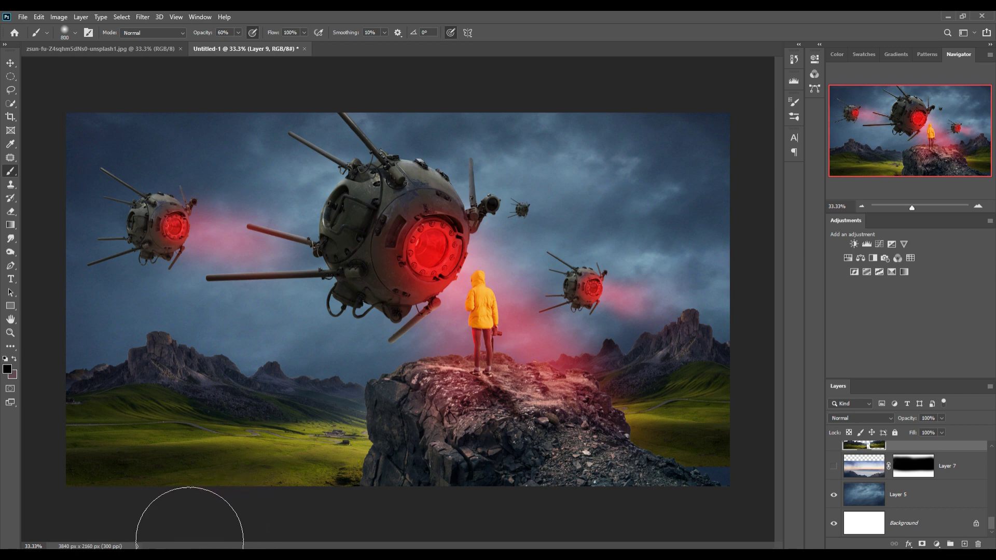
pyautogui.click(238, 33)
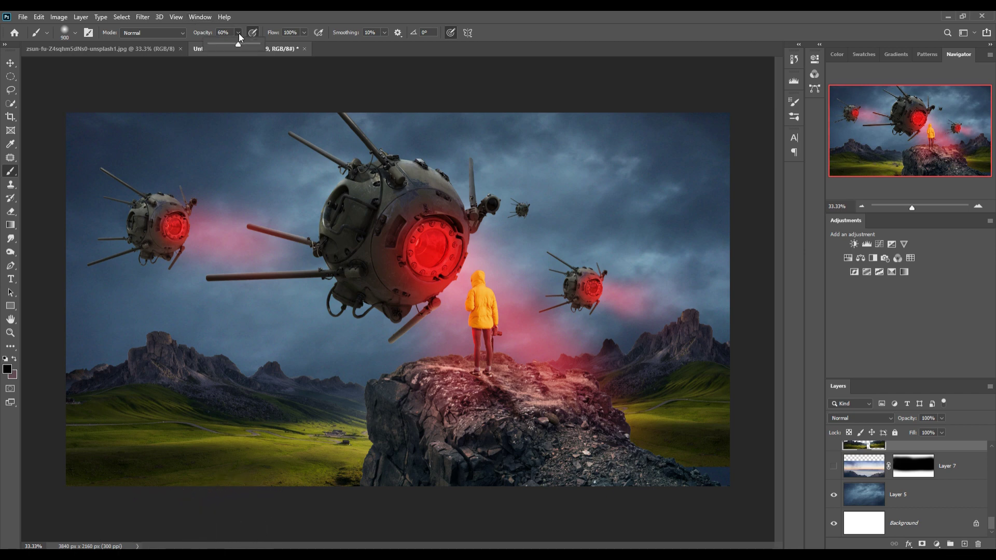
pyautogui.click(215, 51)
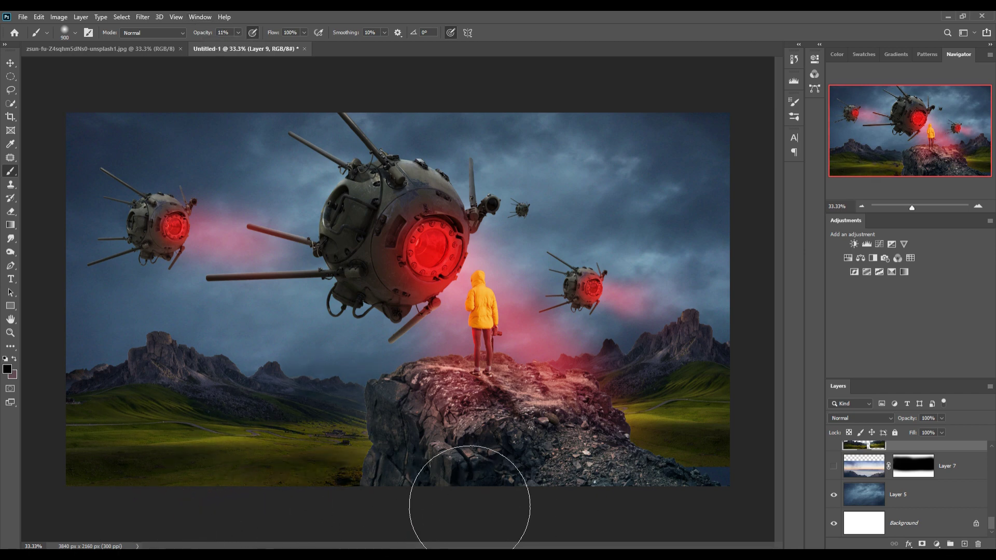
pyautogui.moveTo(469, 506)
pyautogui.mouseDown()
pyautogui.moveTo(362, 529)
pyautogui.moveTo(205, 528)
pyautogui.moveTo(721, 502)
pyautogui.moveTo(723, 473)
pyautogui.moveTo(794, 490)
pyautogui.moveTo(640, 522)
pyautogui.moveTo(752, 522)
pyautogui.moveTo(777, 559)
pyautogui.mouseUp()
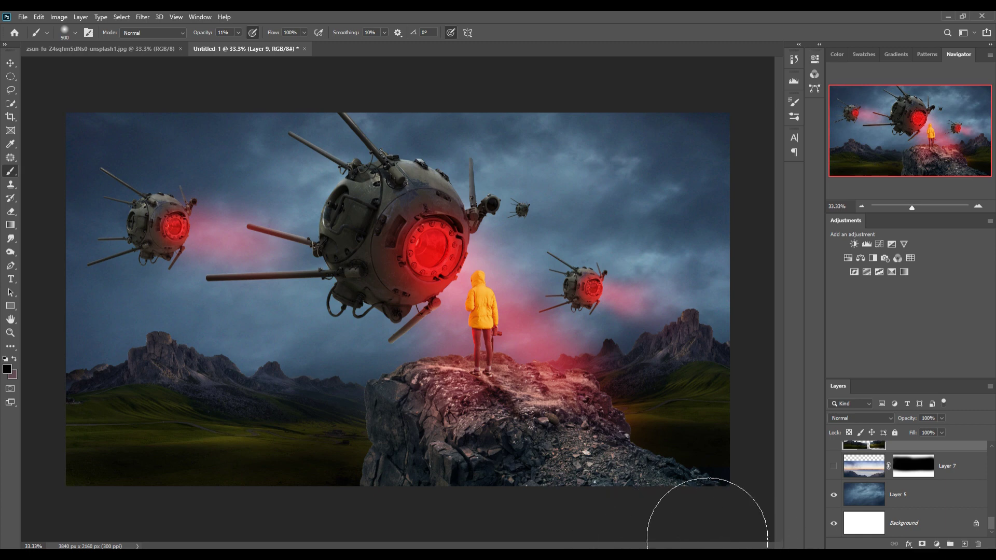
# Step: Add a new empty layer above Layer 1 and clip it with Ctrl+Alt+G
pyautogui.scroll(3, 970, 490)
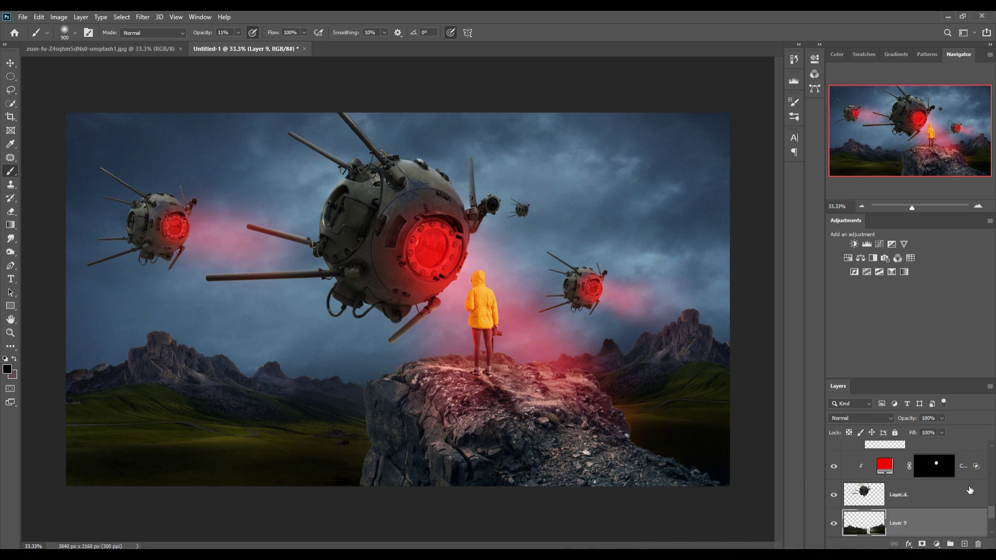
pyautogui.scroll(2, 957, 493)
pyautogui.scroll(2, 955, 487)
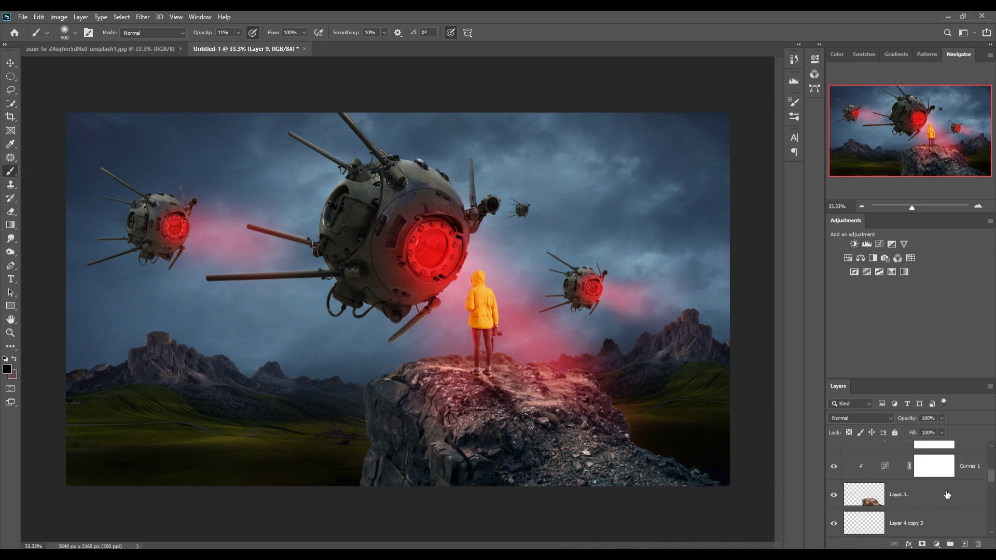
pyautogui.click(947, 495)
pyautogui.click(964, 544)
pyautogui.hotkey('ctrl', 'alt', 'g')
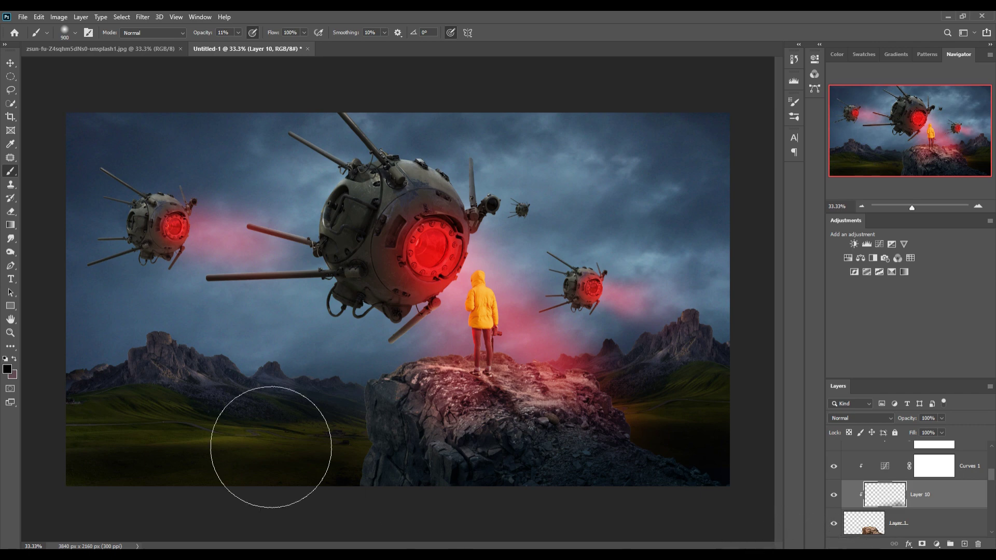
# Step: Select Layer 3 and hide its visibility
pyautogui.click(10, 63)
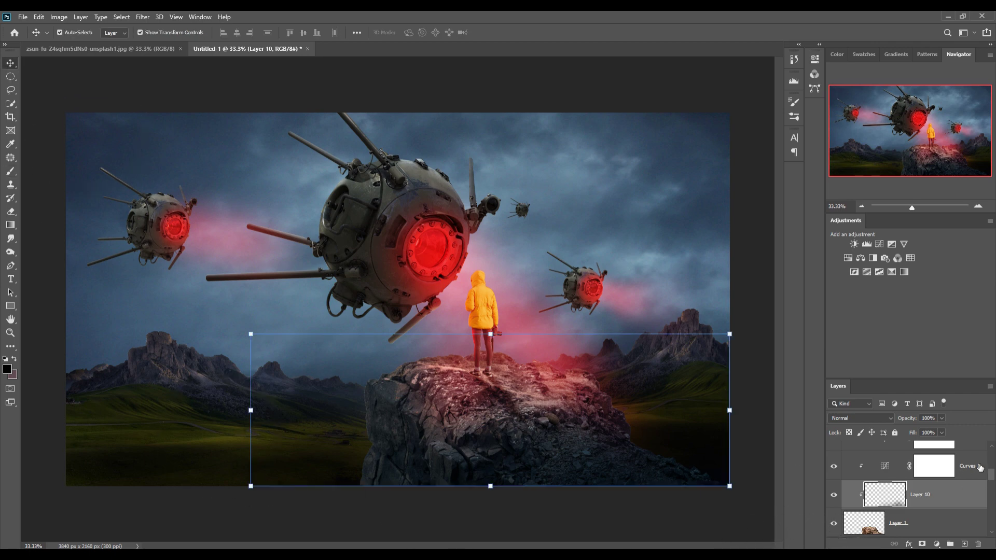
pyautogui.scroll(2, 931, 528)
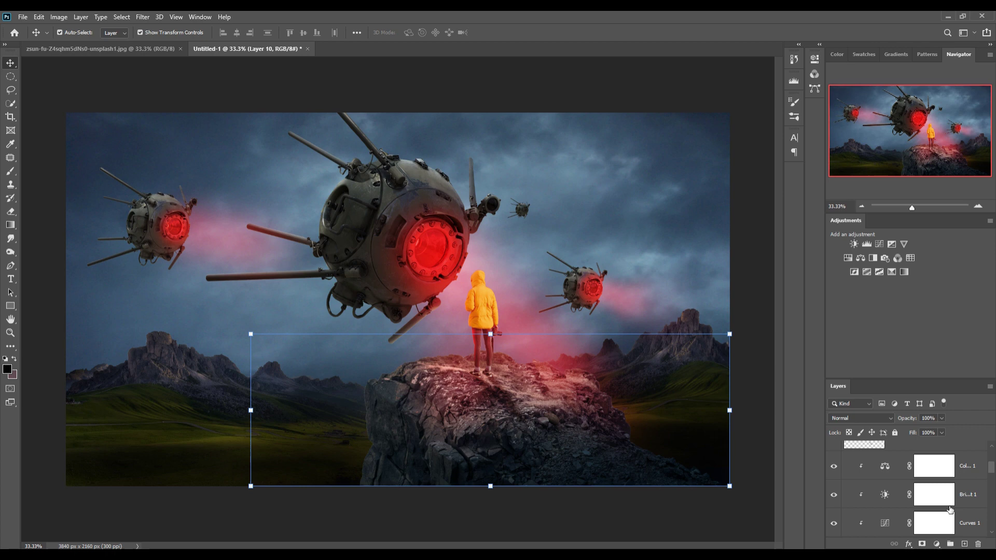
pyautogui.click(981, 464)
pyautogui.scroll(1, 964, 495)
pyautogui.rightClick(932, 461)
pyautogui.press('Escape')
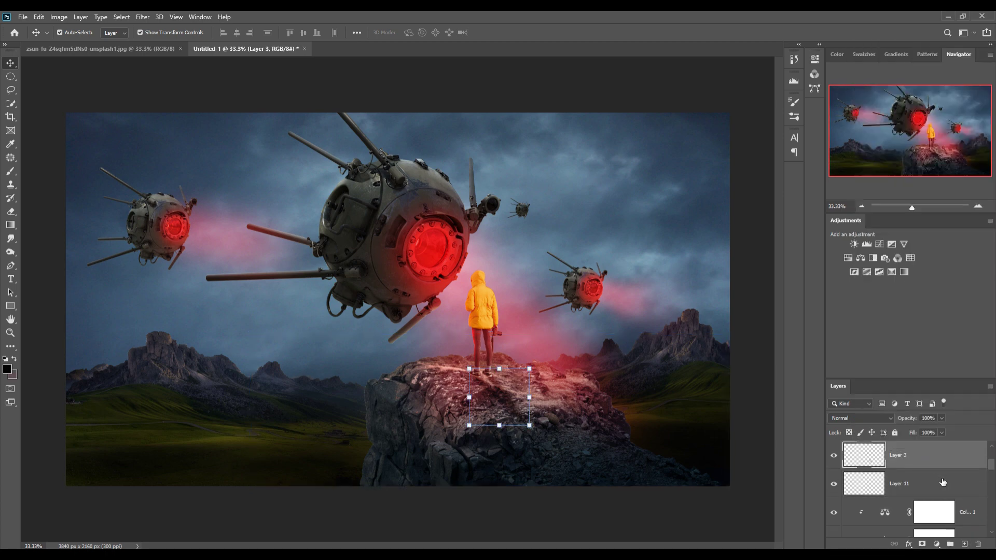
pyautogui.click(834, 455)
# Step: Clip Layer 11 to the layer below and set its blend mode to Linear Dodge (Add)
pyautogui.click(922, 477)
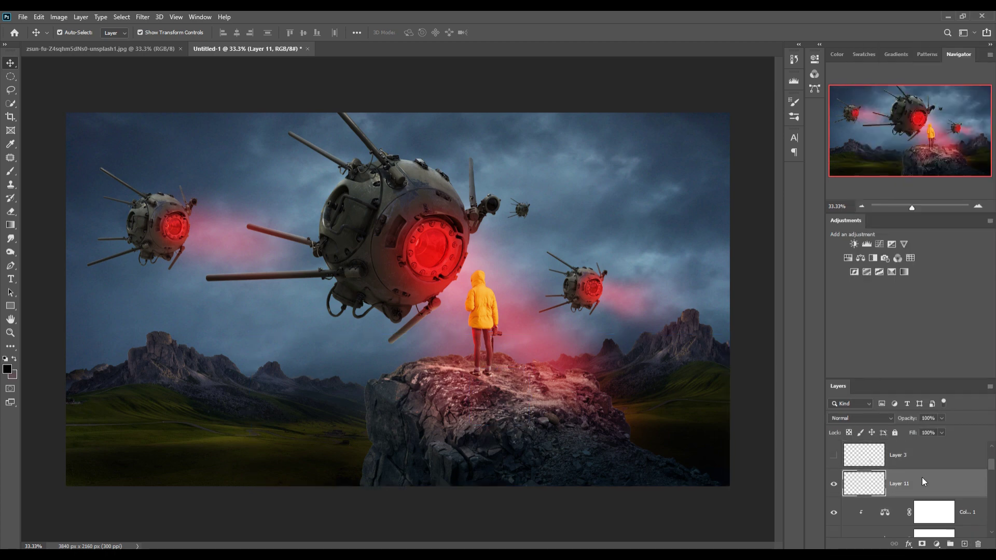
pyautogui.rightClick(924, 477)
pyautogui.click(894, 236)
pyautogui.click(876, 419)
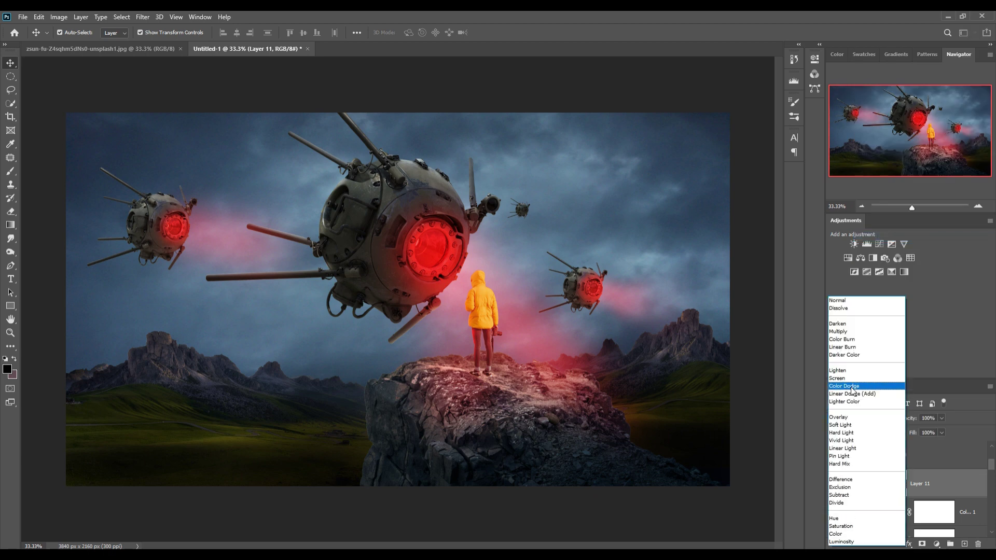
pyautogui.click(863, 387)
# Step: Add a bright red Solid Color fill layer
pyautogui.click(937, 544)
pyautogui.click(926, 357)
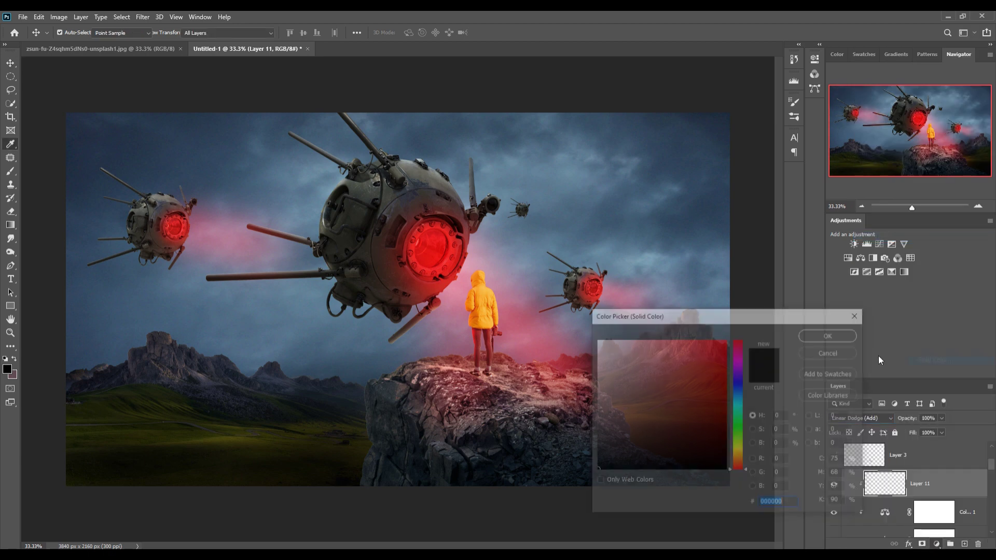
pyautogui.click(730, 344)
pyautogui.click(824, 335)
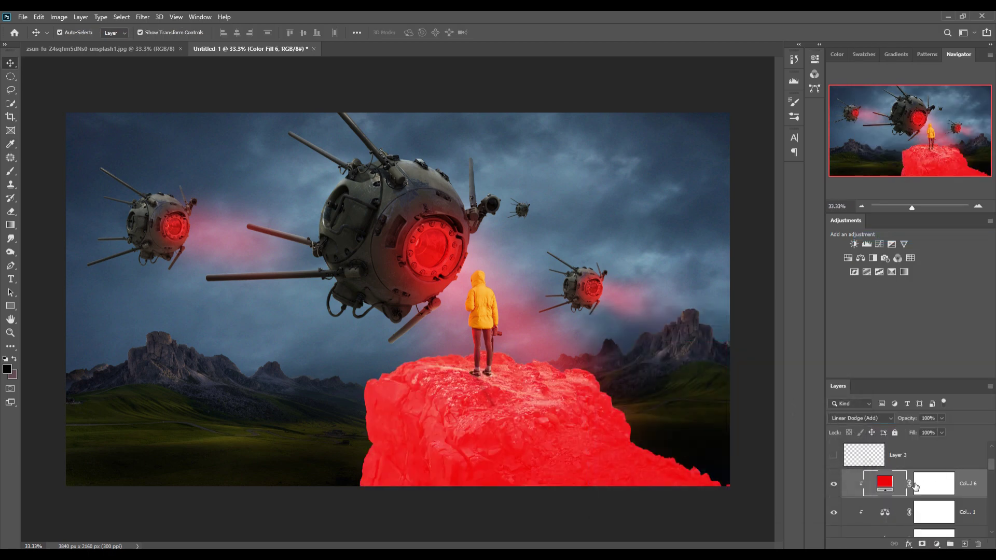
# Step: Limit the red fill to brighter rock with Blend If black ~44, then invert its mask
pyautogui.rightClick(885, 483)
pyautogui.click(896, 280)
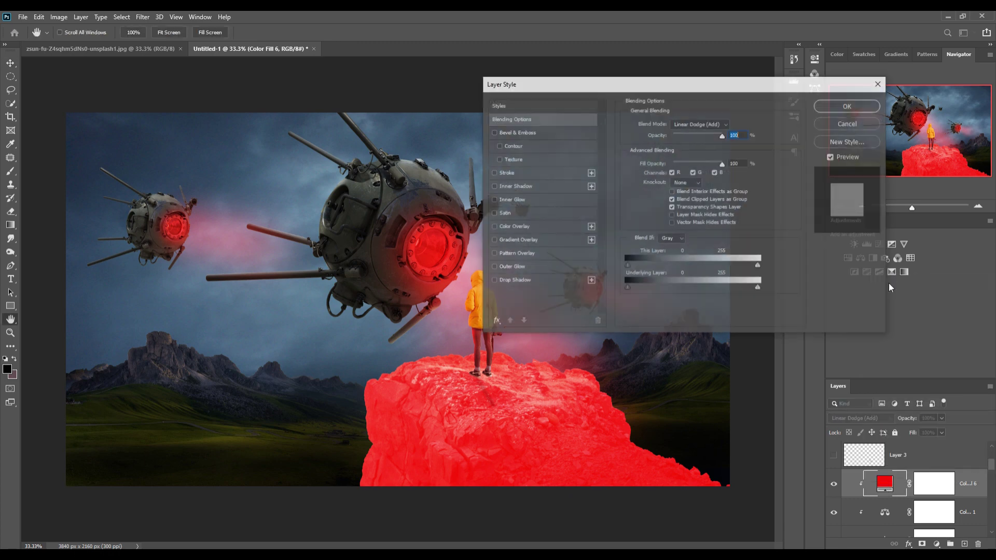
pyautogui.moveTo(627, 287); pyautogui.dragTo(656, 288)
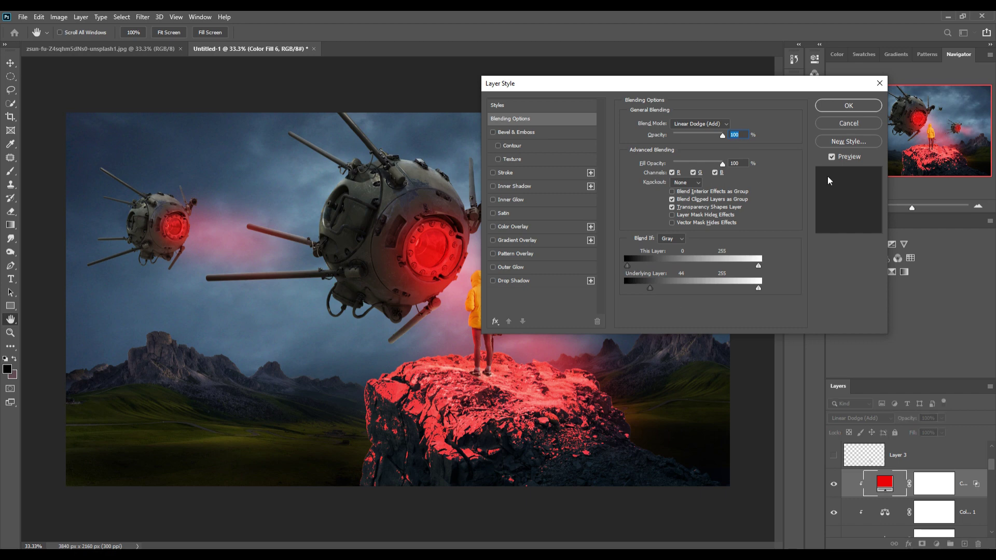
pyautogui.click(848, 105)
pyautogui.click(937, 489)
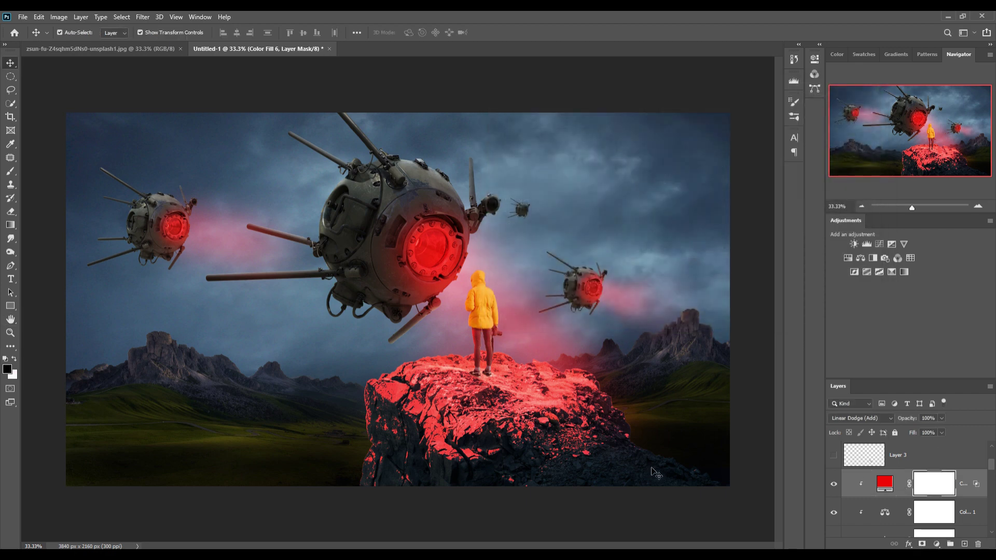
pyautogui.hotkey('ctrl', 'i')
pyautogui.press('b')
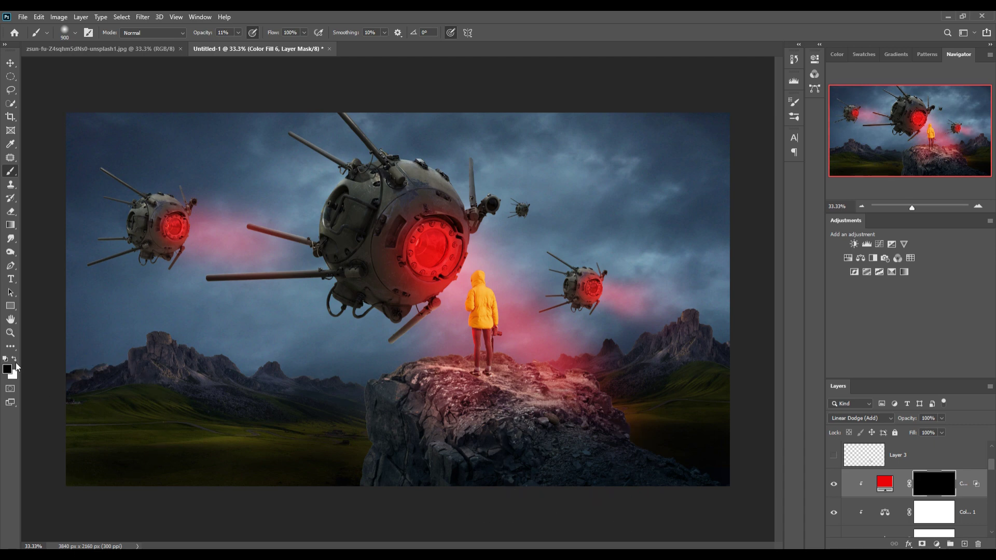
# Step: Paint red glow on the rock top at 48% brush opacity and show Layer 3's shadow
pyautogui.moveTo(239, 36); pyautogui.dragTo(252, 46)
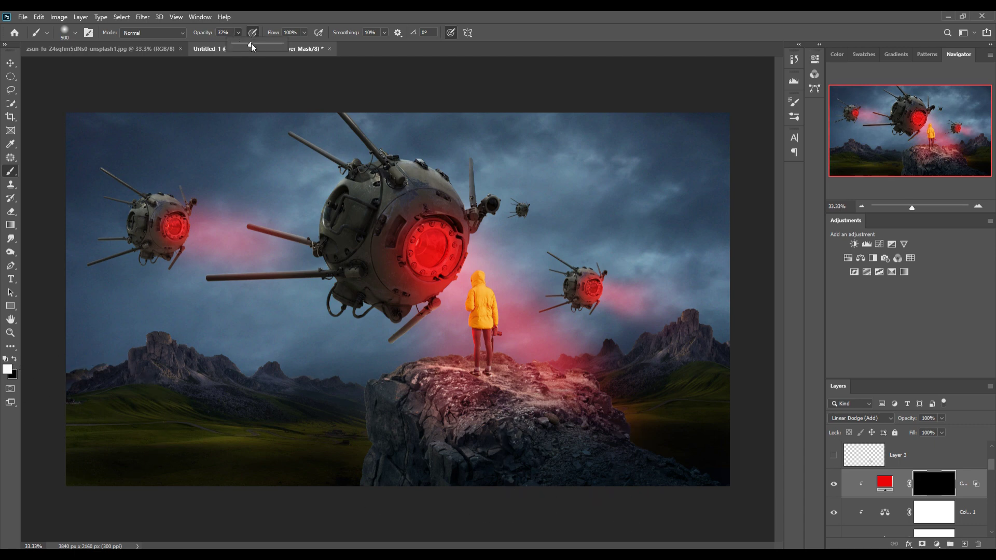
pyautogui.moveTo(545, 483)
pyautogui.mouseDown()
pyautogui.moveTo(549, 444)
pyautogui.moveTo(592, 436)
pyautogui.moveTo(522, 445)
pyautogui.moveTo(545, 422)
pyautogui.mouseUp()
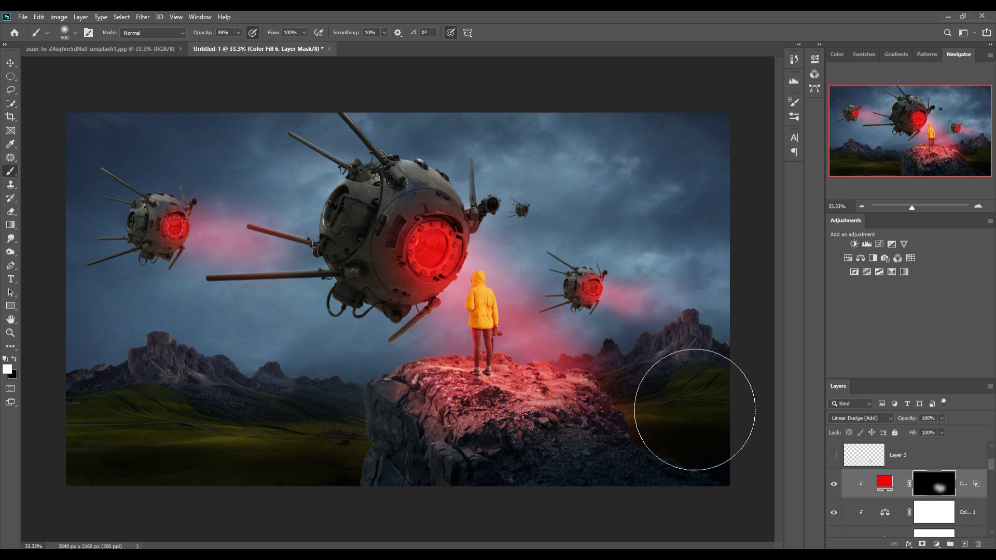
pyautogui.press('v')
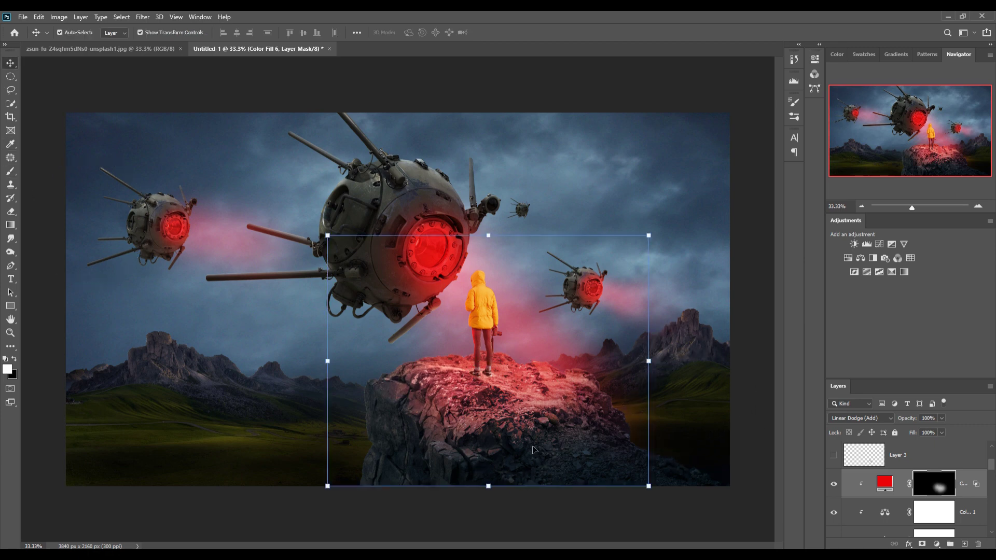
pyautogui.scroll(1, 921, 527)
pyautogui.scroll(1, 921, 524)
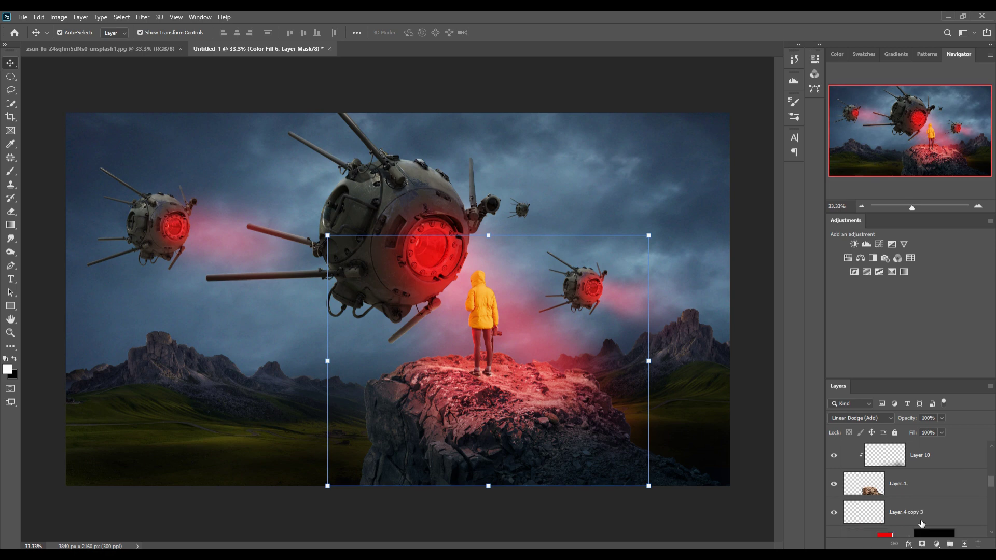
pyautogui.scroll(1, 922, 521)
pyautogui.click(834, 513)
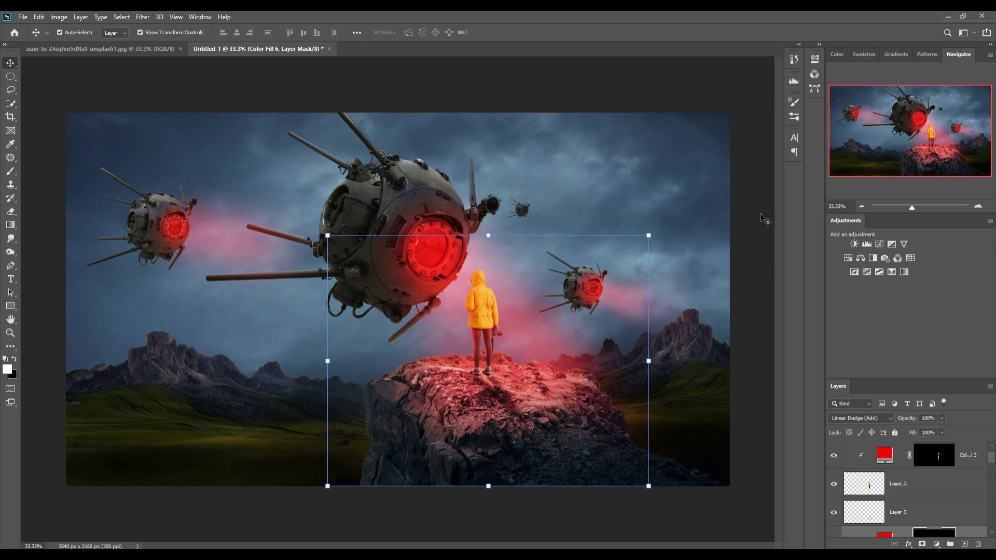
# Step: Apply a 5.8 px Gaussian Blur to Layer 9, the background landscape
pyautogui.press('F9')
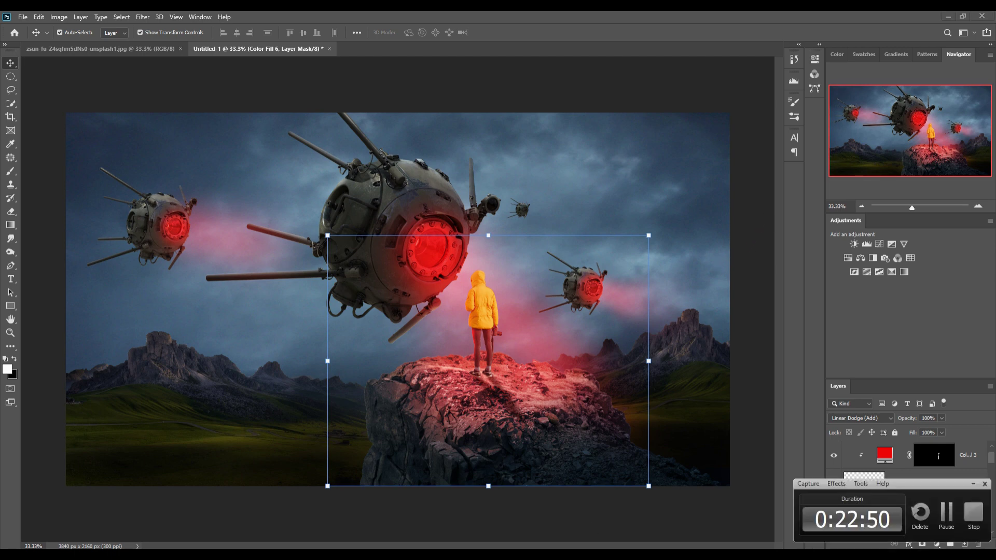
pyautogui.click(949, 520)
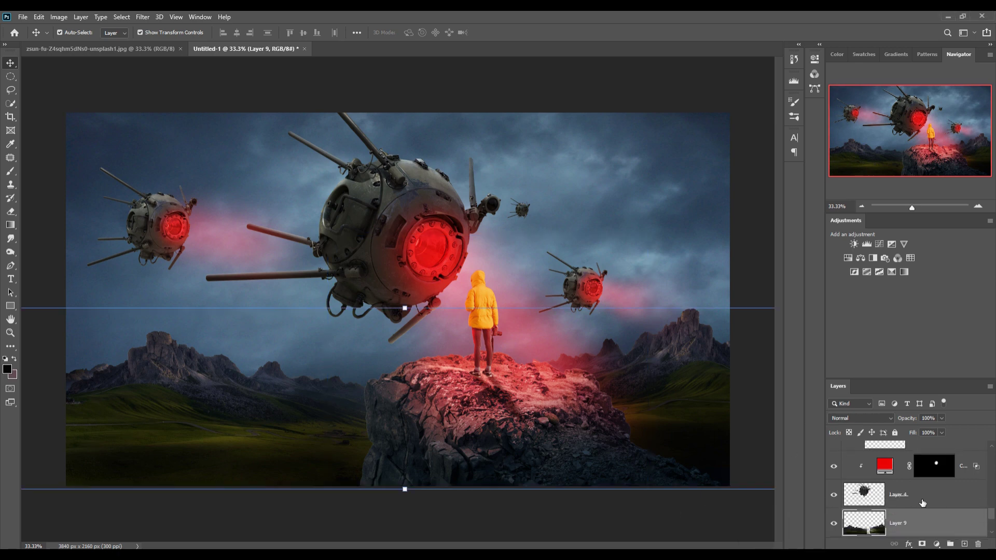
pyautogui.click(142, 17)
pyautogui.moveTo(150, 134)
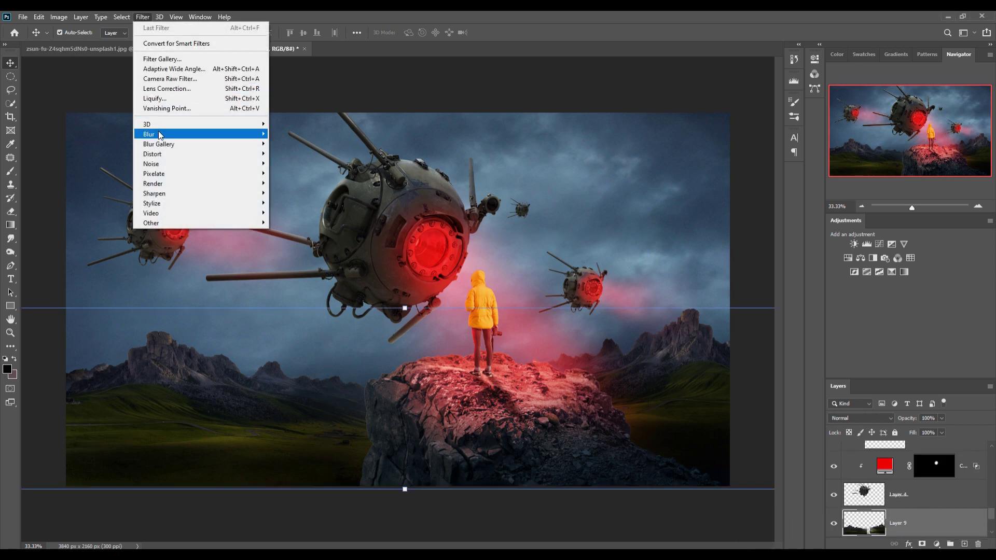
pyautogui.click(297, 173)
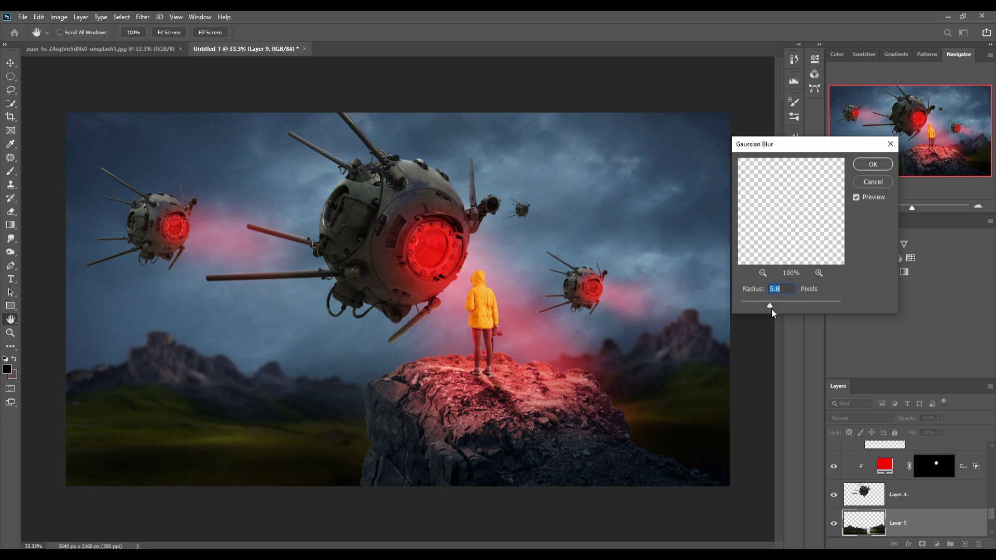
pyautogui.click(870, 167)
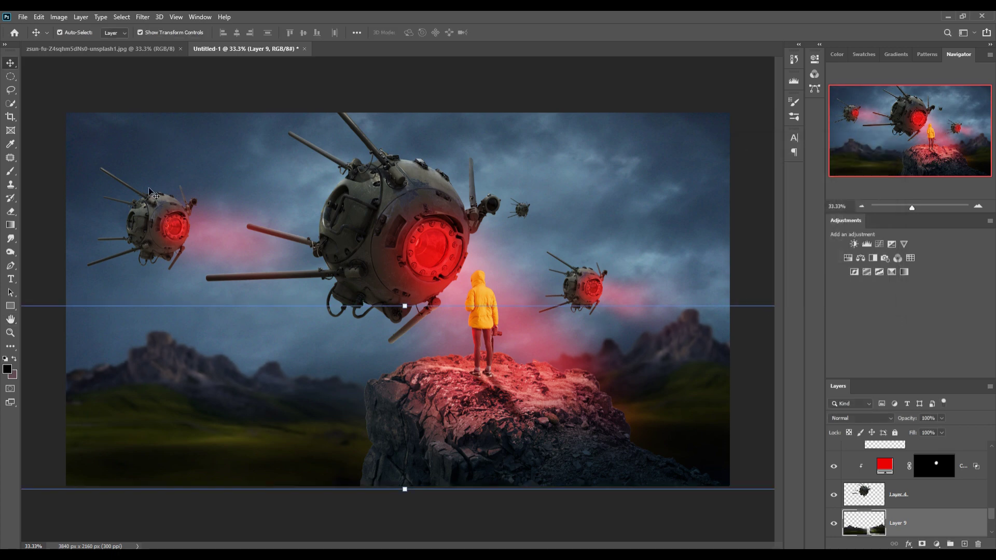
pyautogui.click(150, 204)
# Step: Apply a 5.8 px Gaussian Blur to each of the left and right distant drones
pyautogui.click(936, 544)
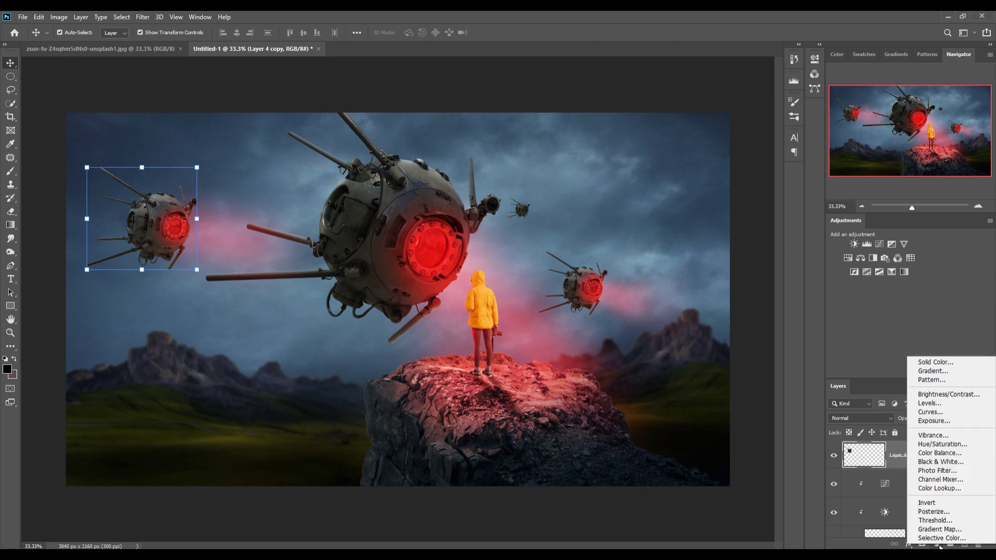
pyautogui.click(142, 17)
pyautogui.moveTo(148, 134)
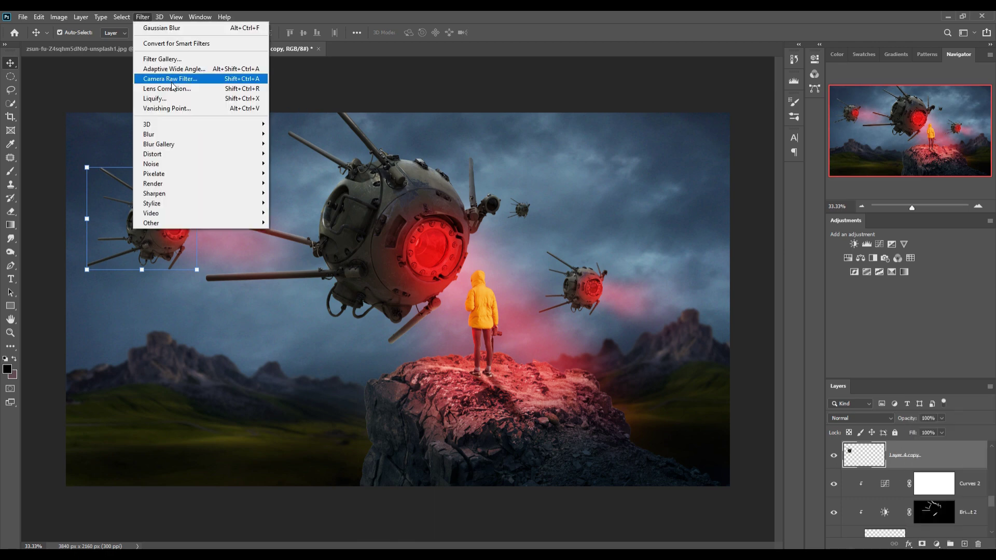
pyautogui.click(297, 175)
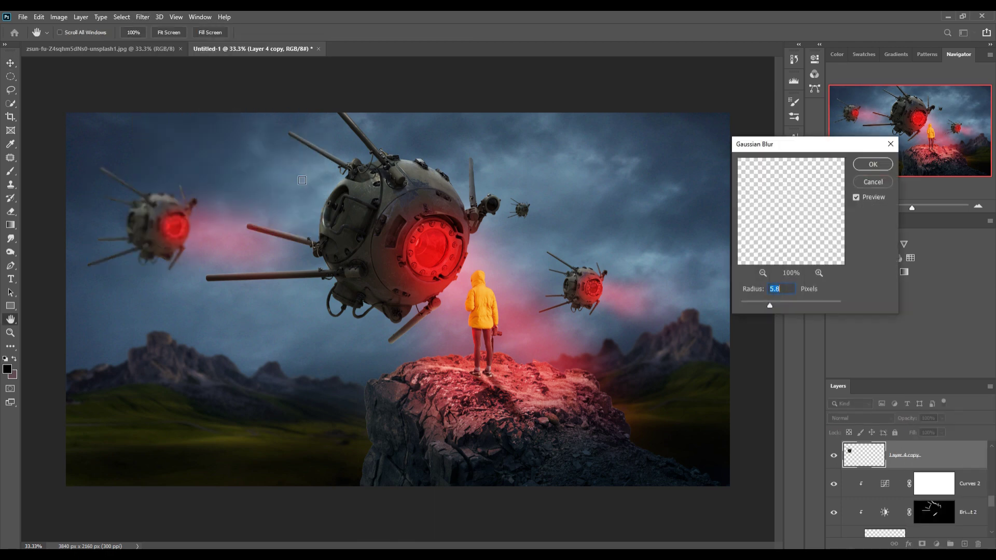
pyautogui.click(873, 164)
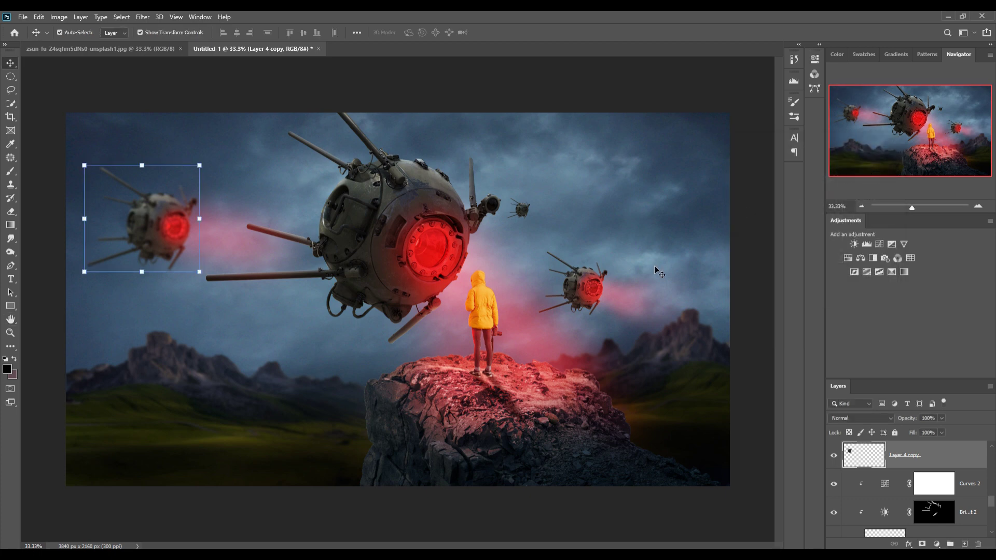
pyautogui.click(142, 17)
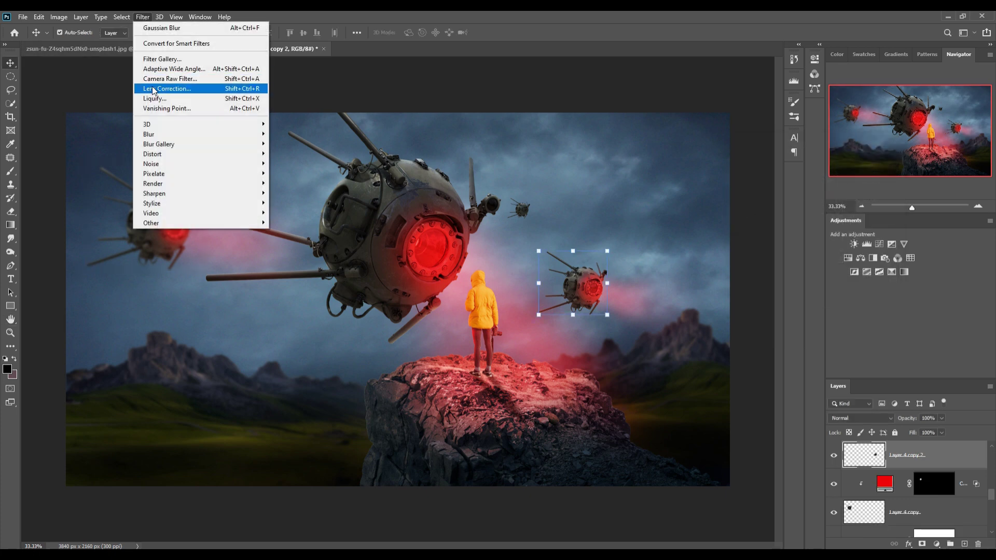
pyautogui.click(303, 175)
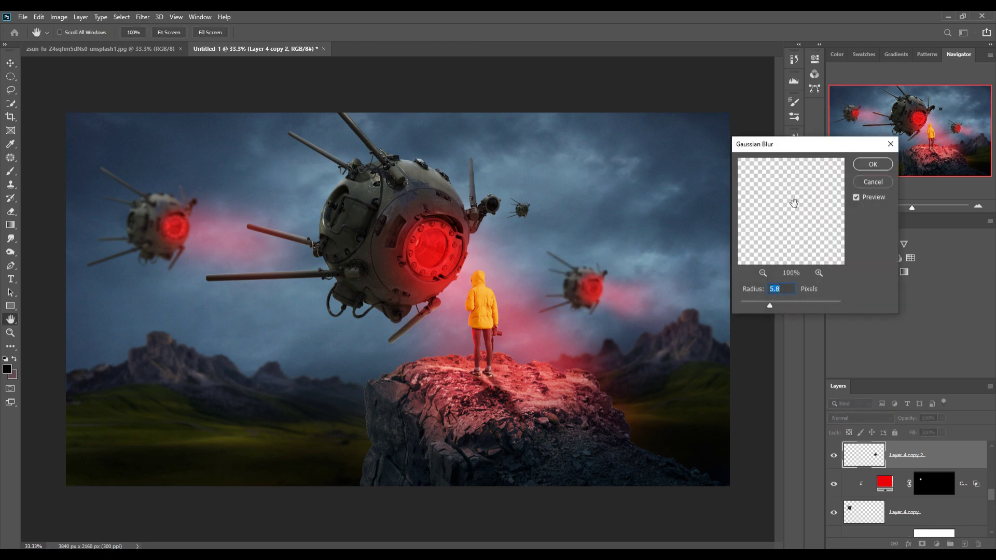
pyautogui.click(868, 164)
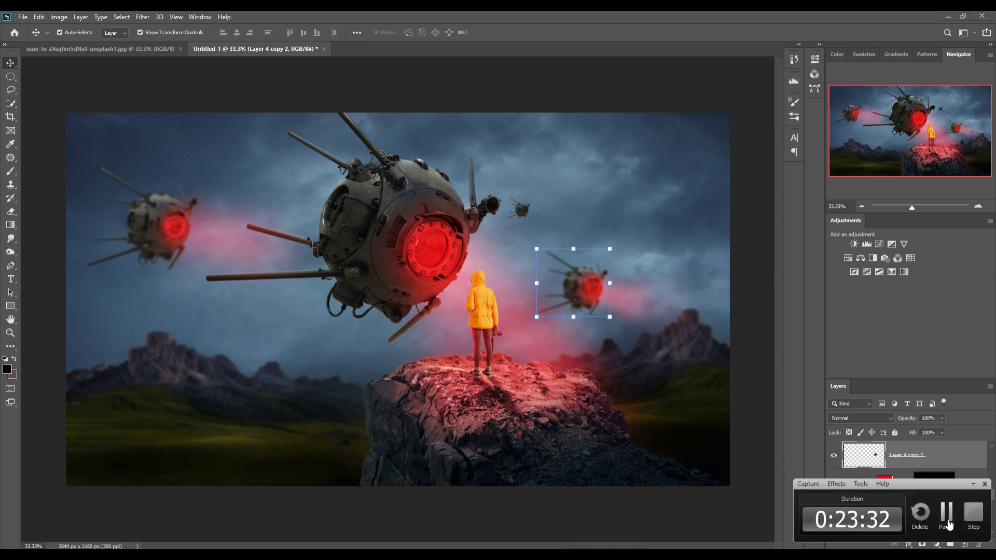
# Step: Create a new empty layer above Color Fill 2 set to Overlay blending
pyautogui.click(11, 171)
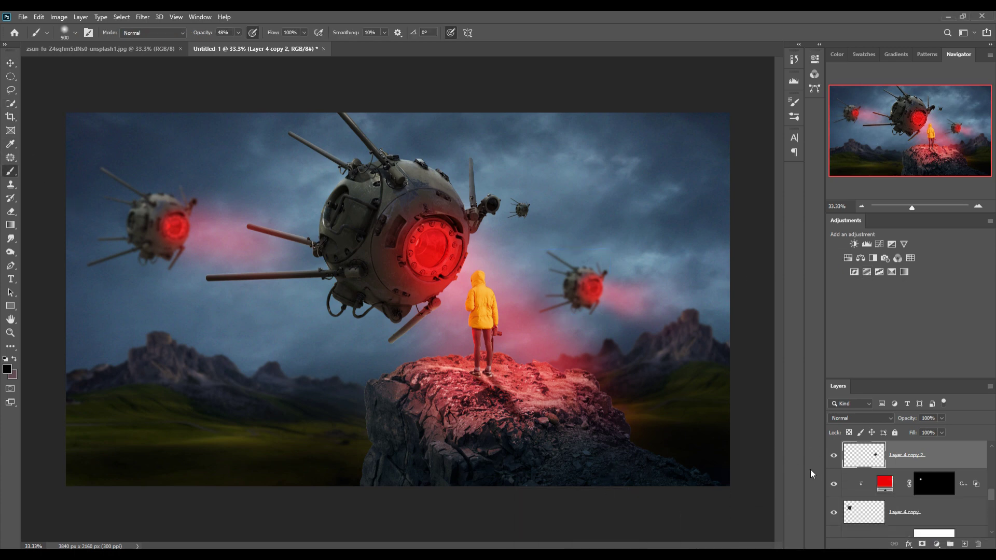
pyautogui.scroll(2, 928, 469)
pyautogui.scroll(2, 934, 467)
pyautogui.scroll(2, 939, 464)
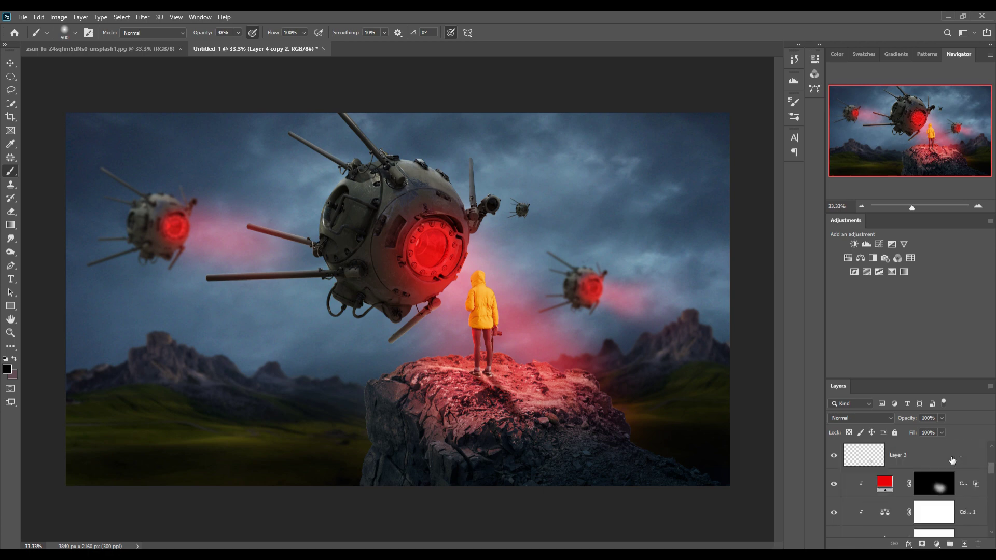
pyautogui.scroll(2, 948, 462)
pyautogui.click(948, 461)
pyautogui.click(965, 544)
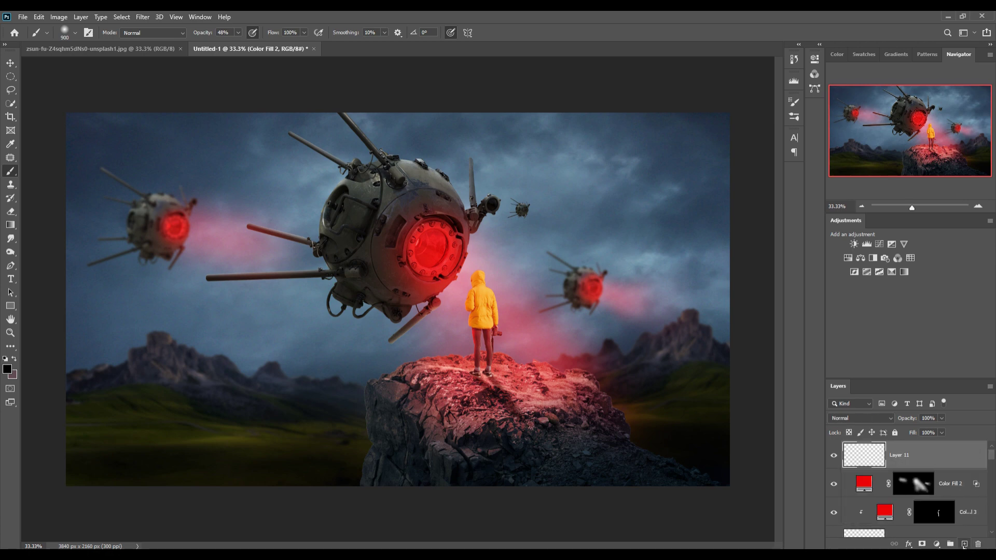
pyautogui.click(889, 418)
pyautogui.click(846, 416)
# Step: Set a near-white pale pink foreground colour, test a small highlight near the hood, then undo it
pyautogui.press('x')
pyautogui.click(8, 369)
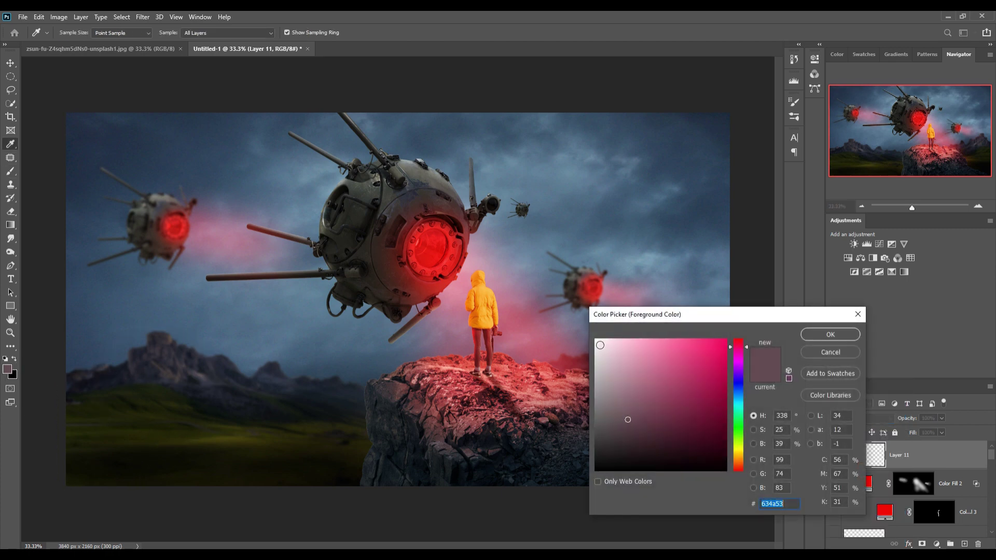
pyautogui.click(601, 340)
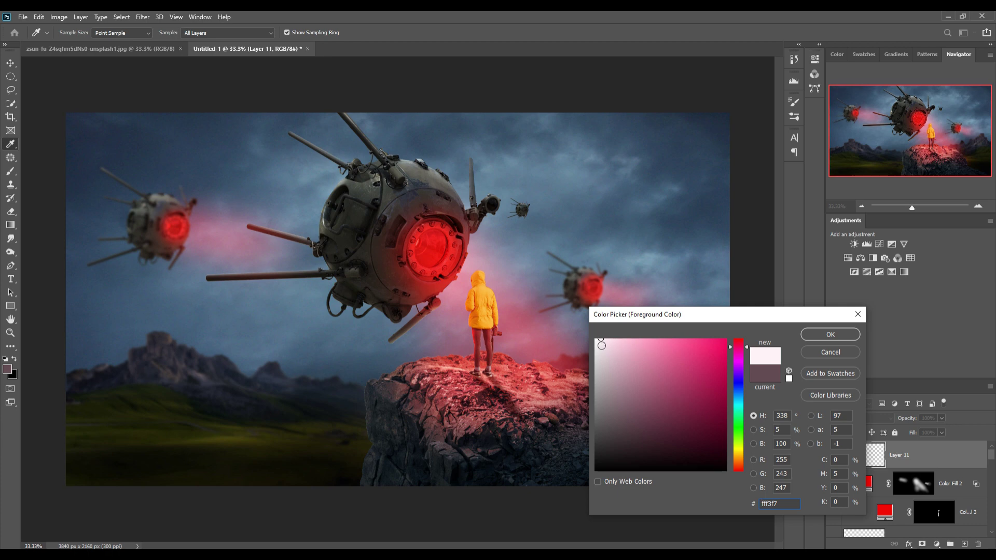
pyautogui.click(845, 335)
pyautogui.press('b')
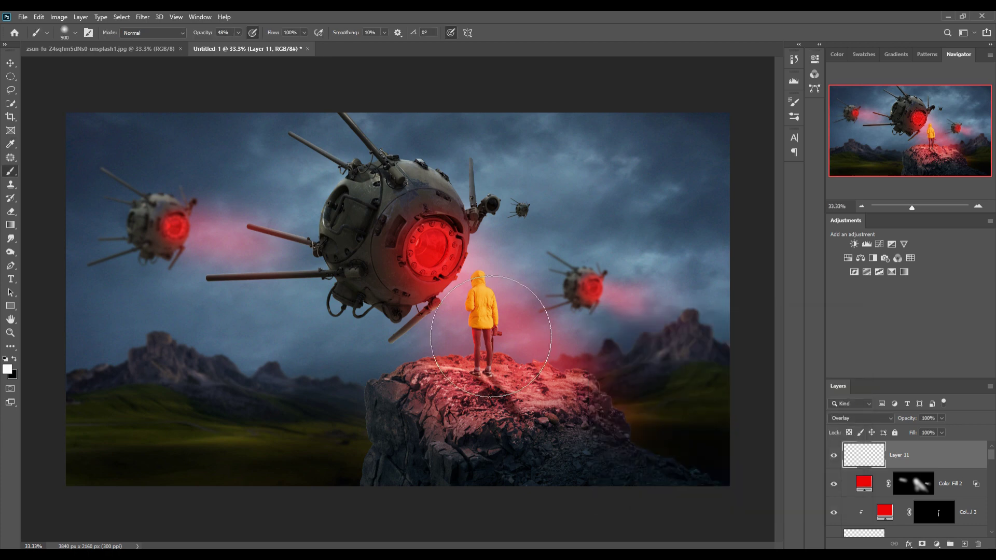
pyautogui.press('[')
pyautogui.press('[')
pyautogui.press('[')
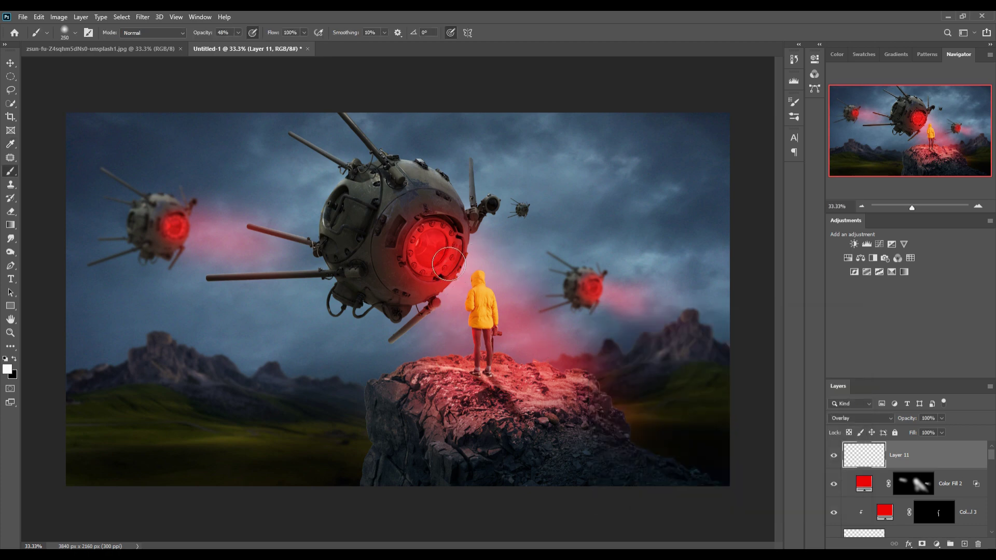
pyautogui.click(471, 291)
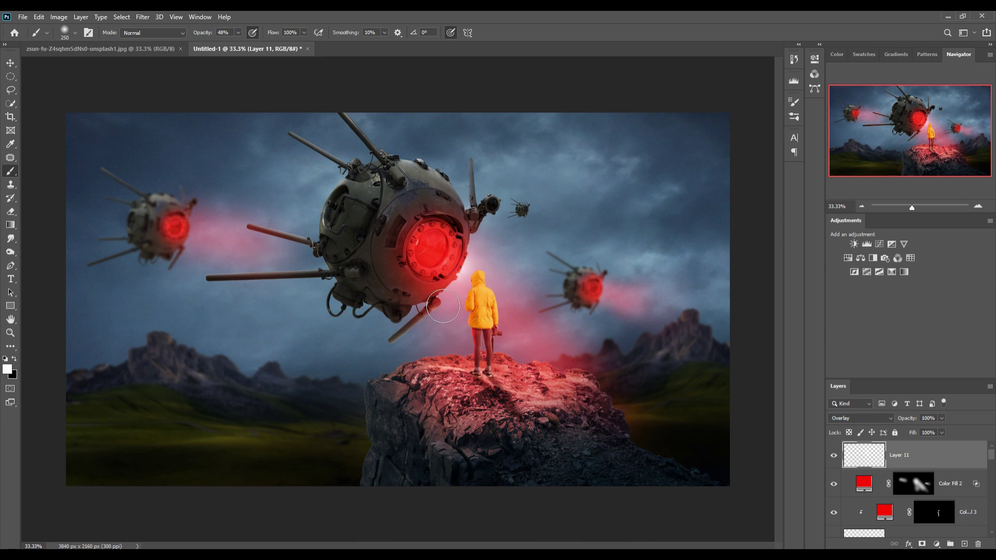
pyautogui.hotkey('ctrl', 'z')
# Step: Select the sky layer, Layer 5, with the Move tool active
pyautogui.press('v')
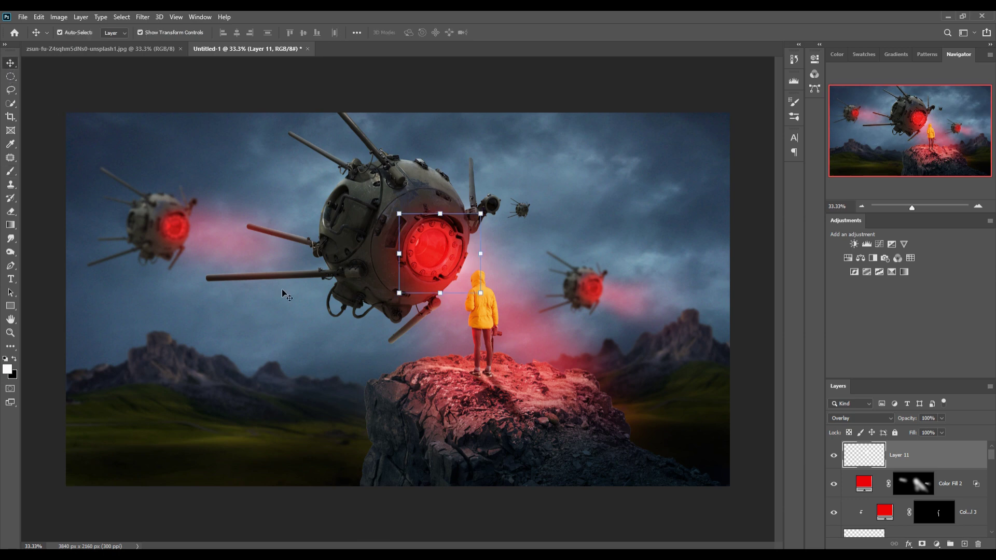
pyautogui.scroll(-2, 973, 490)
pyautogui.scroll(-2, 972, 491)
pyautogui.scroll(-1, 973, 490)
pyautogui.scroll(-3, 972, 490)
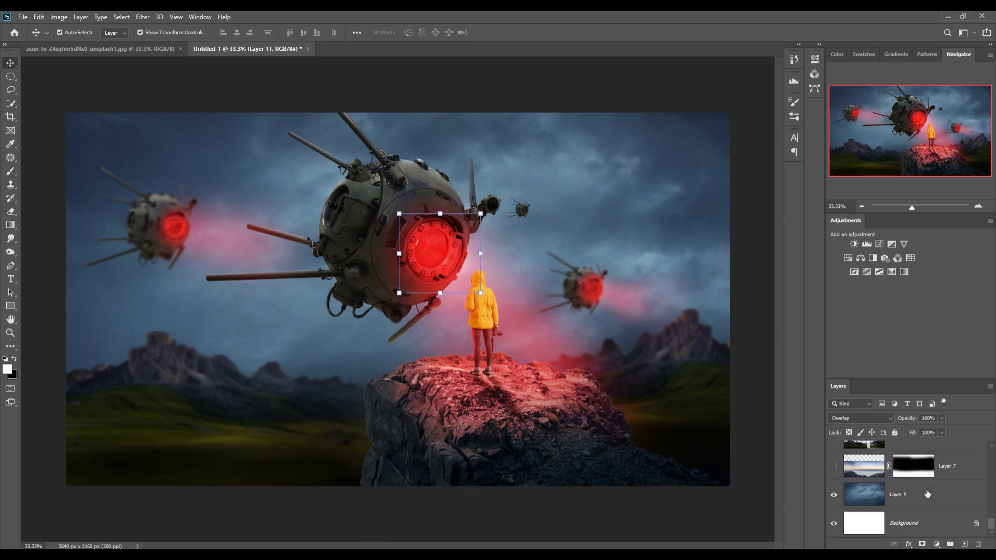
pyautogui.click(923, 495)
# Step: Add a Curves adjustment clipped to the sky layer and pull the RGB curve down
pyautogui.click(936, 543)
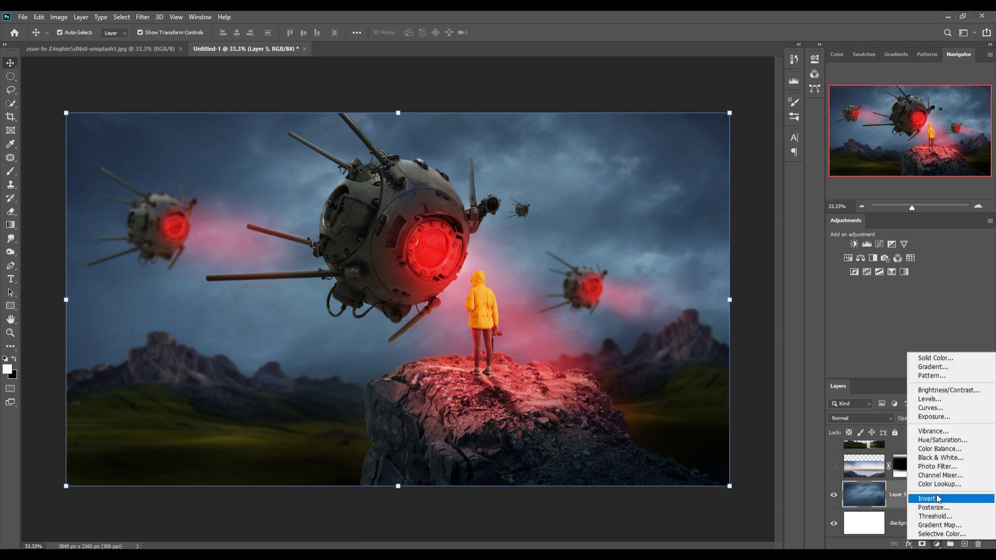
pyautogui.click(934, 410)
pyautogui.click(753, 233)
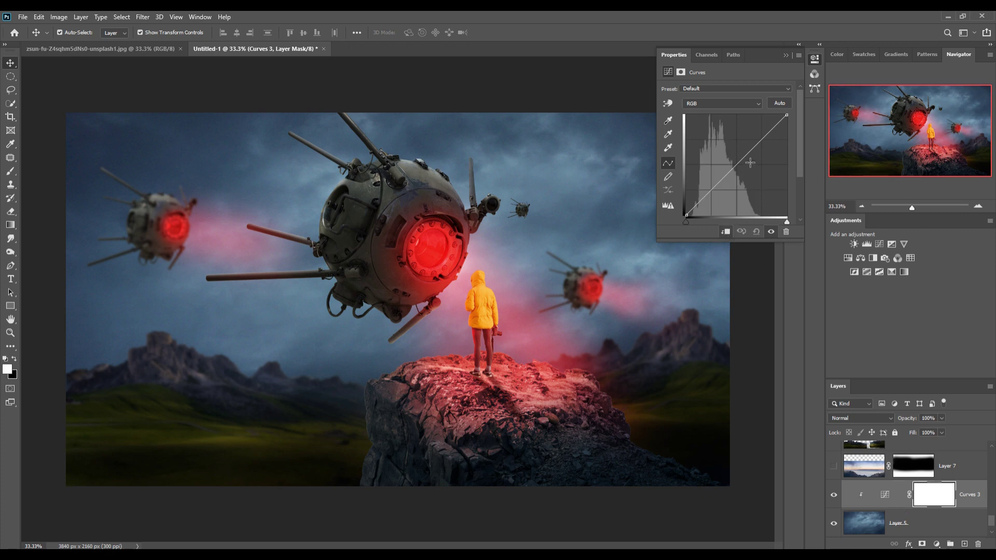
pyautogui.moveTo(743, 160); pyautogui.dragTo(751, 176)
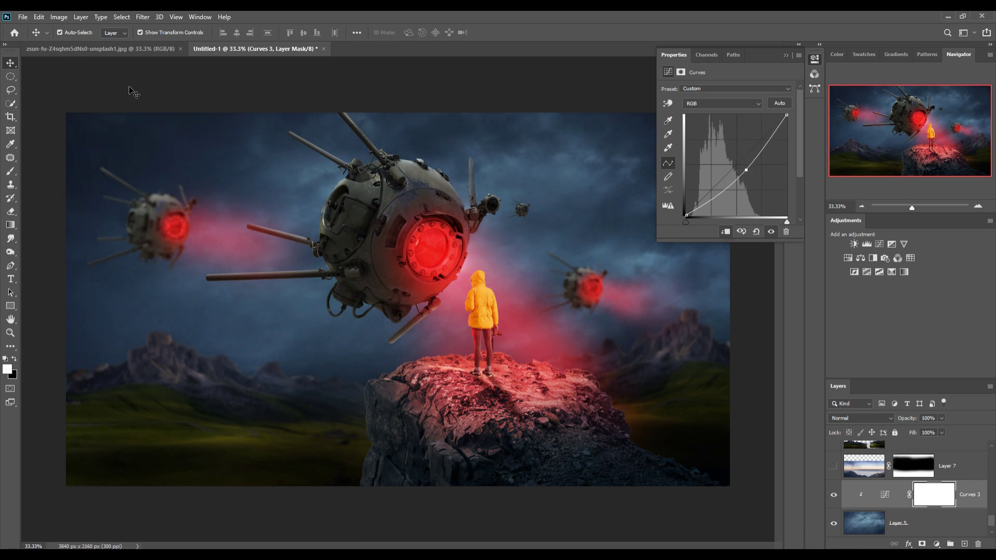
pyautogui.click(822, 56)
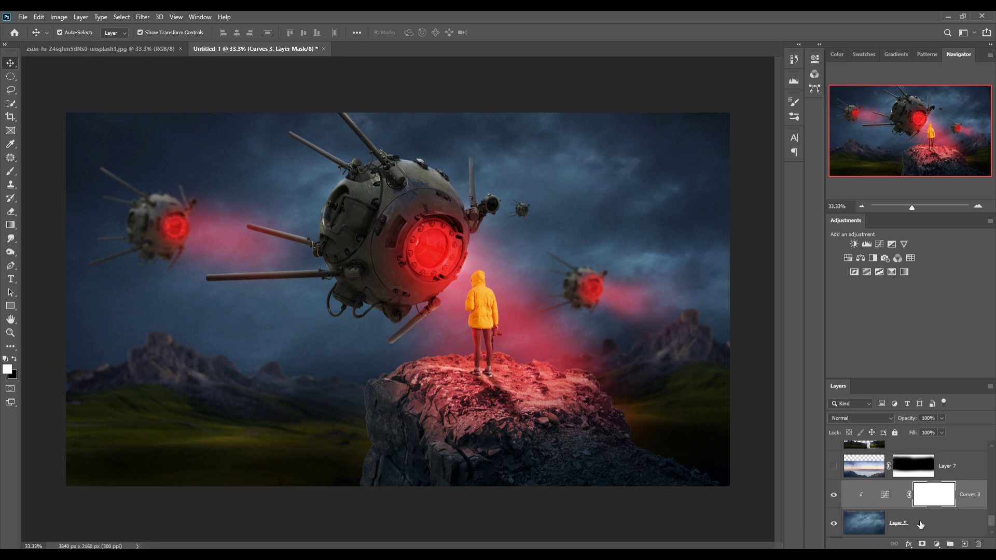
# Step: Add a new empty Layer 12 above the Curves 3 adjustment
pyautogui.click(960, 472)
pyautogui.click(975, 494)
pyautogui.click(964, 543)
# Step: Brush faint soft haze on Layer 12 over the lower-left grass and rock base
pyautogui.click(9, 173)
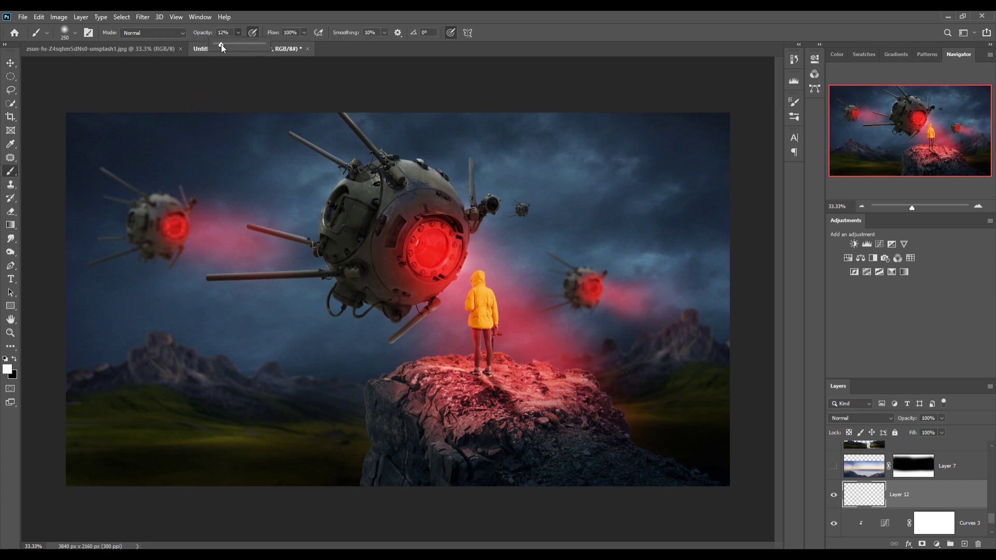
pyautogui.press(']')
pyautogui.press(']')
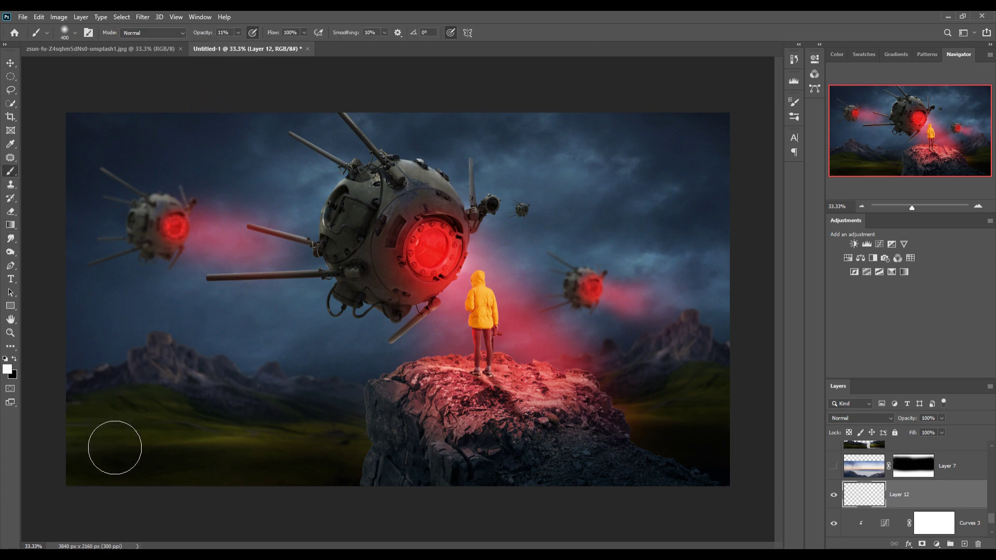
pyautogui.press(']')
pyautogui.press(']')
pyautogui.press(']')
pyautogui.moveTo(154, 471)
pyautogui.mouseDown()
pyautogui.moveTo(156, 446)
pyautogui.moveTo(200, 435)
pyautogui.moveTo(282, 458)
pyautogui.moveTo(426, 467)
pyautogui.moveTo(313, 456)
pyautogui.moveTo(400, 500)
pyautogui.mouseUp()
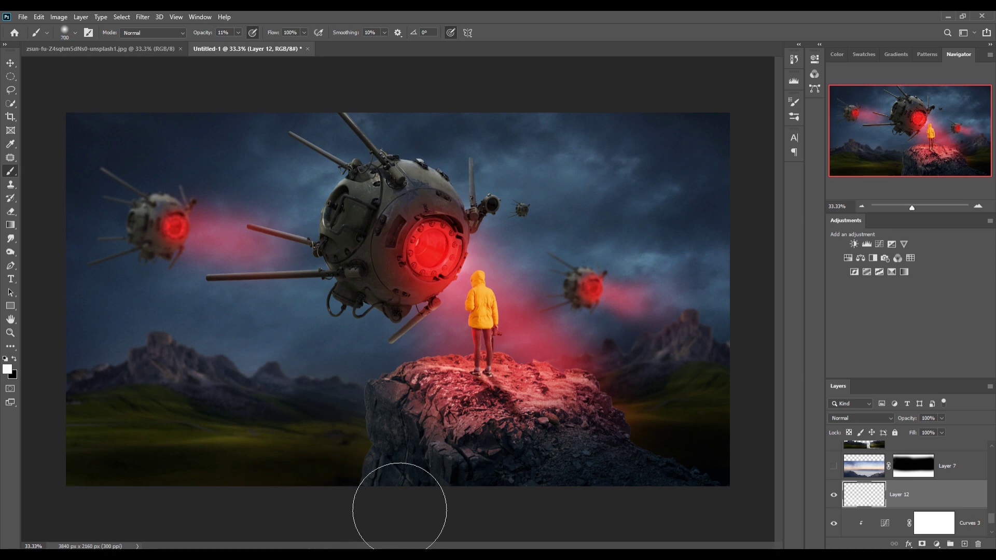
pyautogui.moveTo(691, 416)
pyautogui.mouseDown()
pyautogui.moveTo(743, 413)
pyautogui.moveTo(640, 436)
pyautogui.moveTo(623, 451)
pyautogui.moveTo(534, 456)
pyautogui.mouseUp()
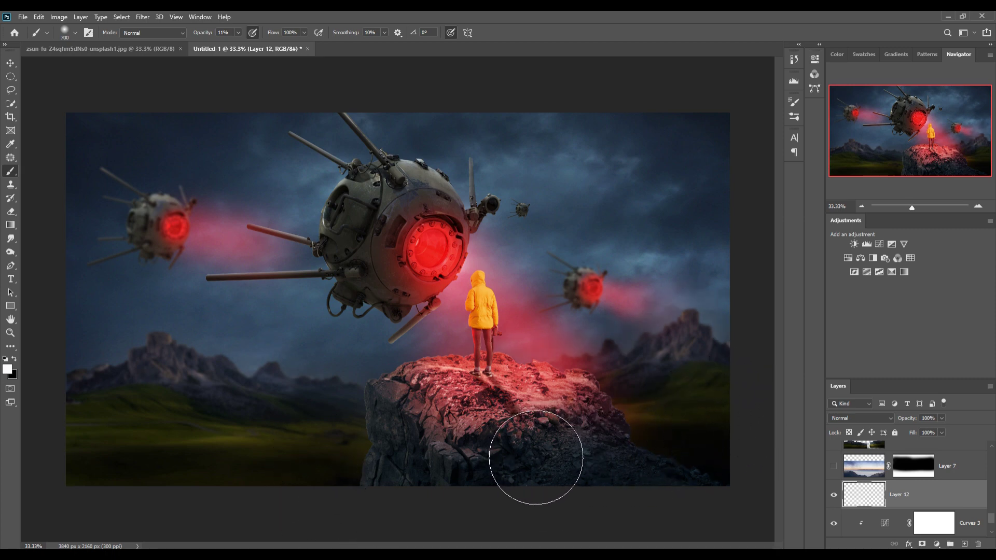
# Step: Return to the Move tool and select the Overlay layer Layer 11
pyautogui.click(9, 65)
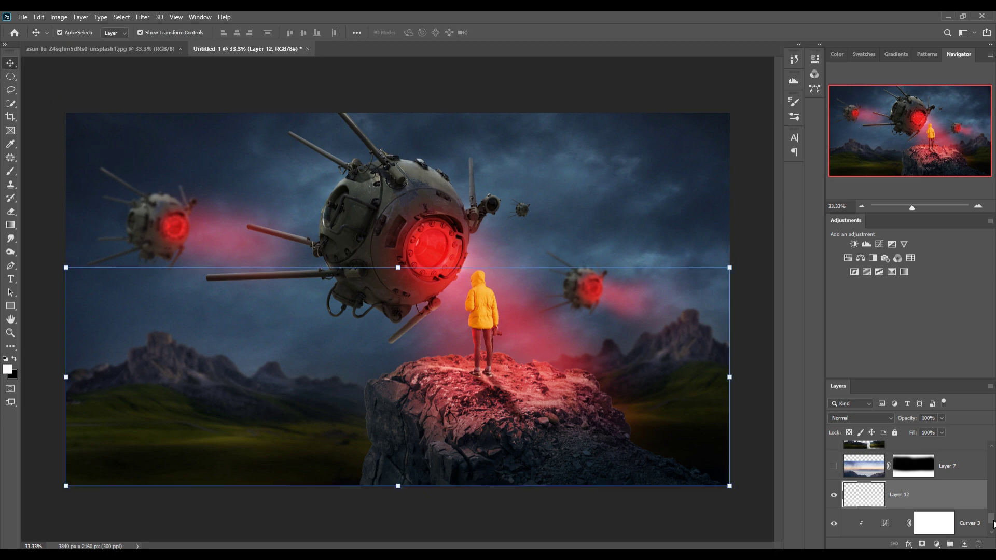
pyautogui.scroll(1, 951, 476)
pyautogui.scroll(2, 950, 476)
pyautogui.scroll(2, 950, 475)
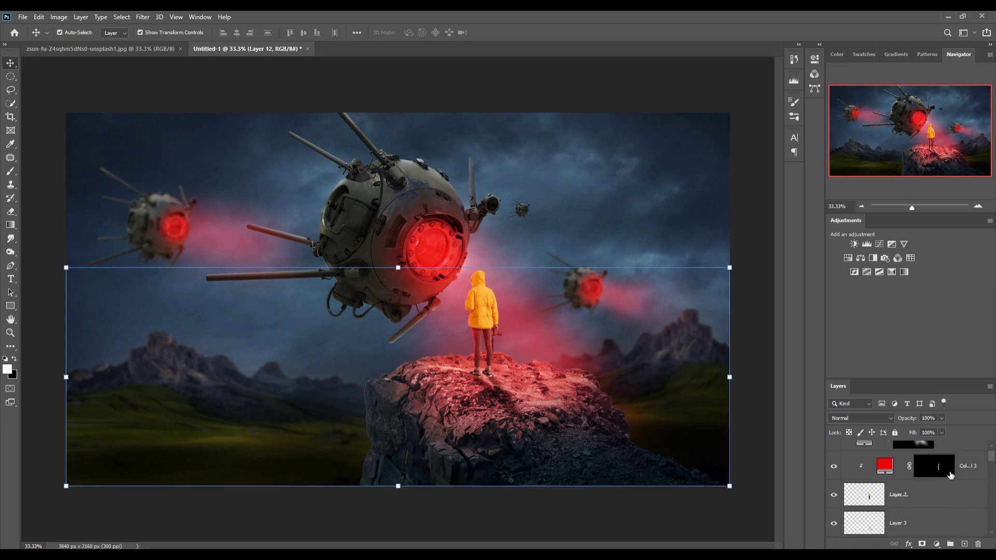
pyautogui.scroll(2, 950, 475)
pyautogui.click(943, 463)
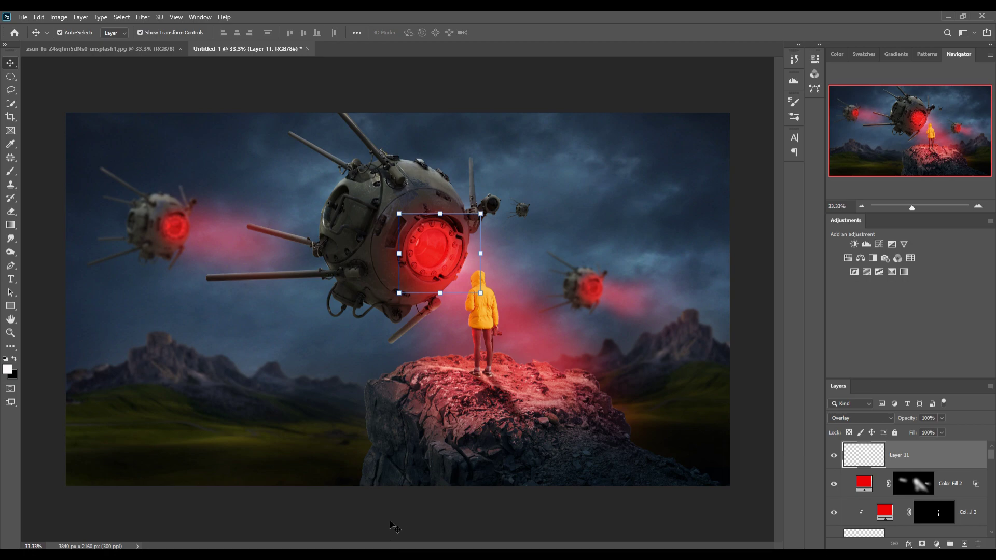
# Step: Drag the close-up drone image into the composition as a new layer
pyautogui.click(372, 510)
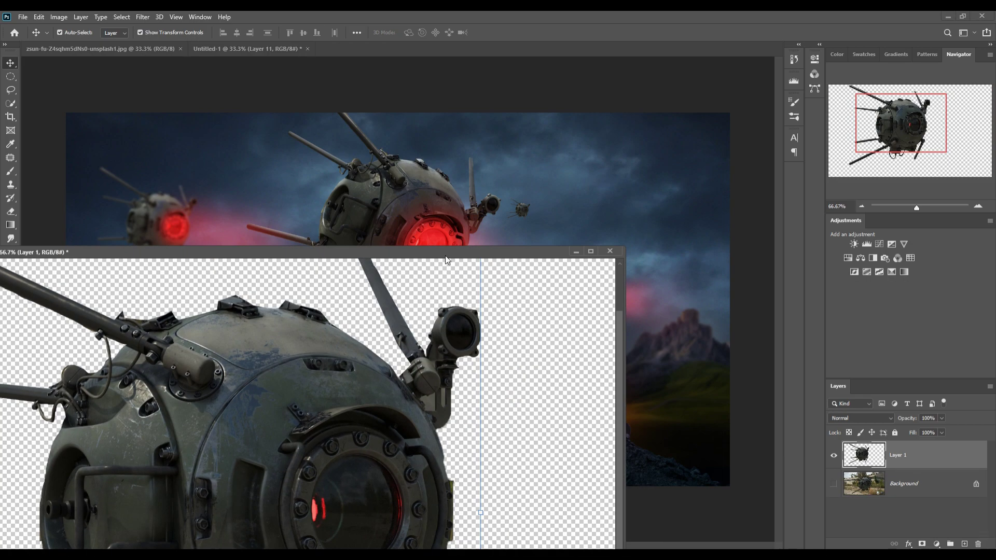
pyautogui.moveTo(445, 255); pyautogui.dragTo(889, 127)
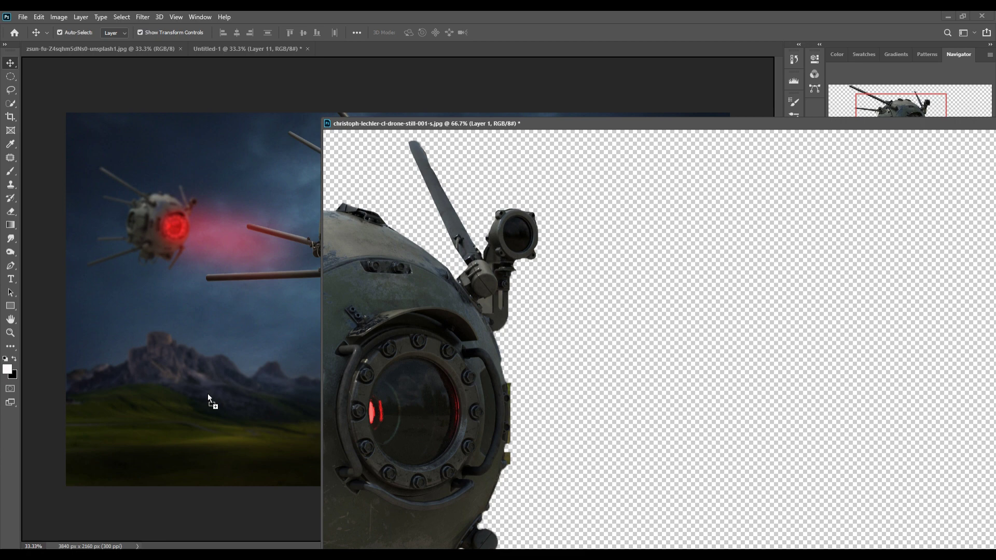
pyautogui.moveTo(760, 313); pyautogui.dragTo(209, 402)
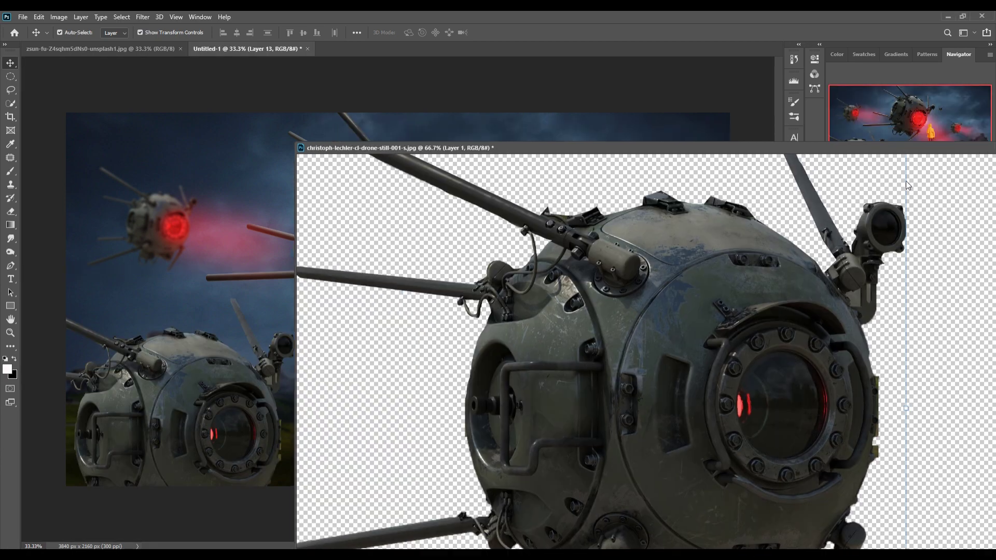
pyautogui.moveTo(939, 124); pyautogui.dragTo(616, 417)
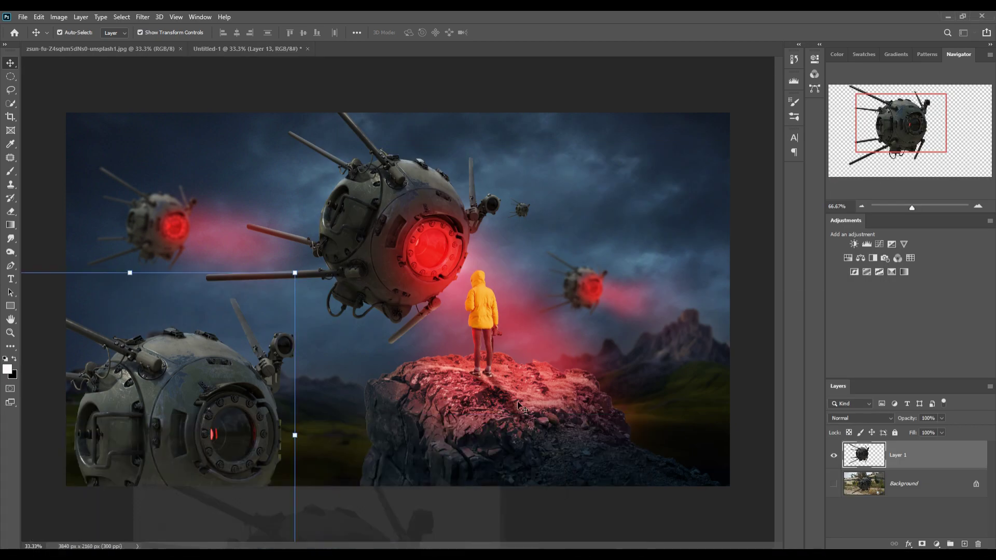
pyautogui.moveTo(269, 361)
pyautogui.mouseDown()
pyautogui.moveTo(259, 518)
pyautogui.moveTo(323, 494)
pyautogui.mouseUp()
# Step: Free-transform the drone copy to about 42% and place it at the upper-right edge
pyautogui.hotkey('ctrl', 't')
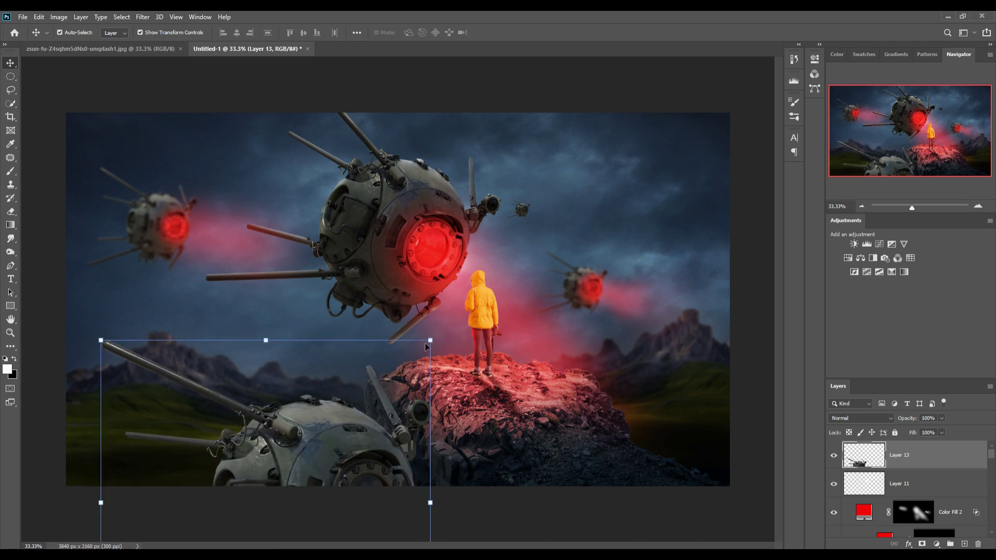
pyautogui.moveTo(429, 340); pyautogui.dragTo(602, 280)
pyautogui.moveTo(498, 363); pyautogui.dragTo(954, 250)
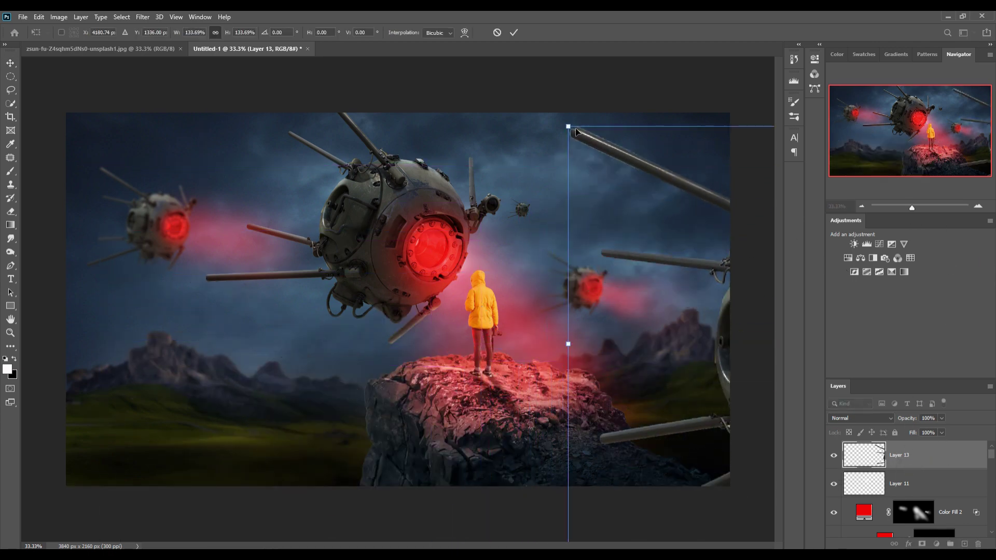
pyautogui.moveTo(569, 127); pyautogui.dragTo(595, 127)
pyautogui.moveTo(596, 167); pyautogui.dragTo(541, 163)
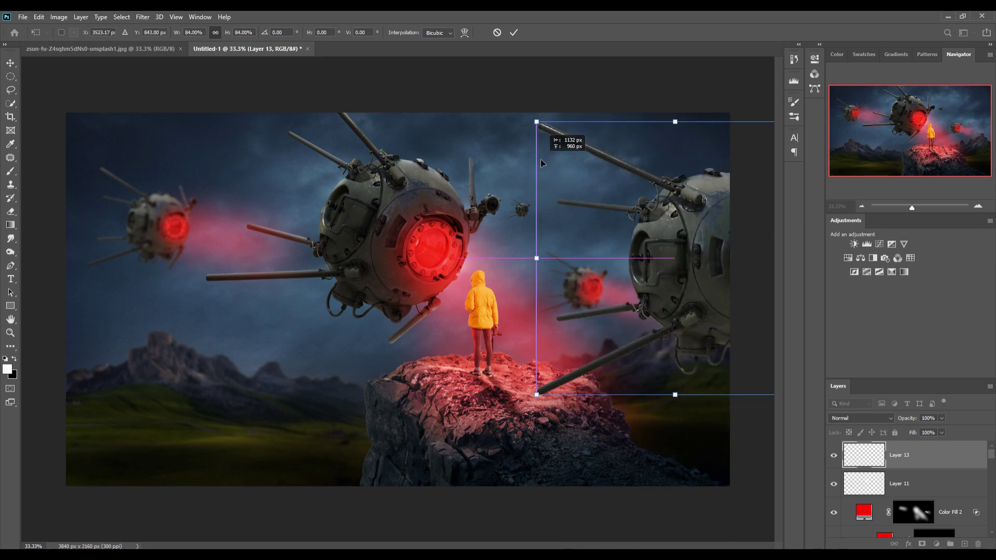
pyautogui.moveTo(536, 121); pyautogui.dragTo(660, 241)
pyautogui.moveTo(714, 303)
pyautogui.mouseDown()
pyautogui.moveTo(654, 228)
pyautogui.moveTo(646, 193)
pyautogui.mouseUp()
pyautogui.moveTo(678, 234); pyautogui.dragTo(707, 236)
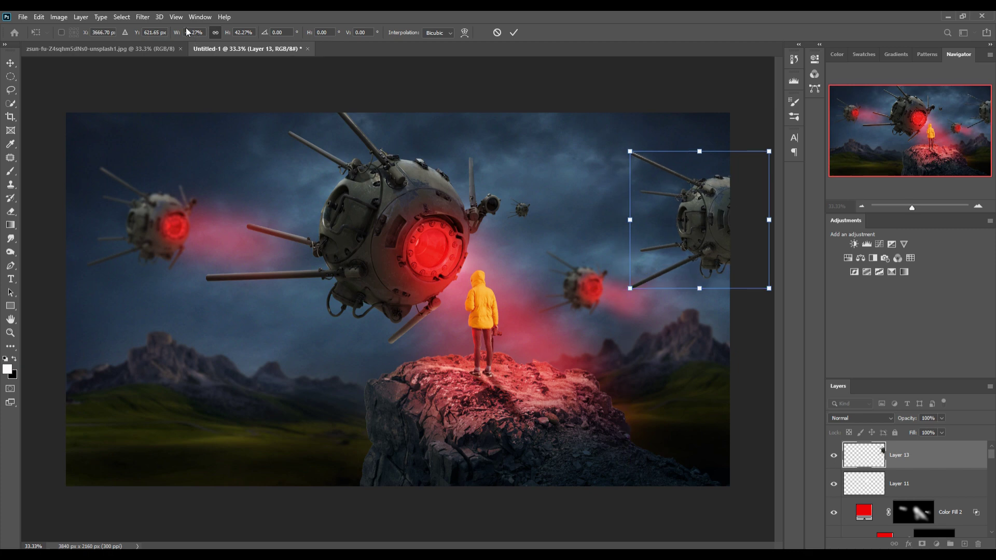
# Step: Commit the drone transform and apply a horizontal Motion Blur at angle 0
pyautogui.click(142, 17)
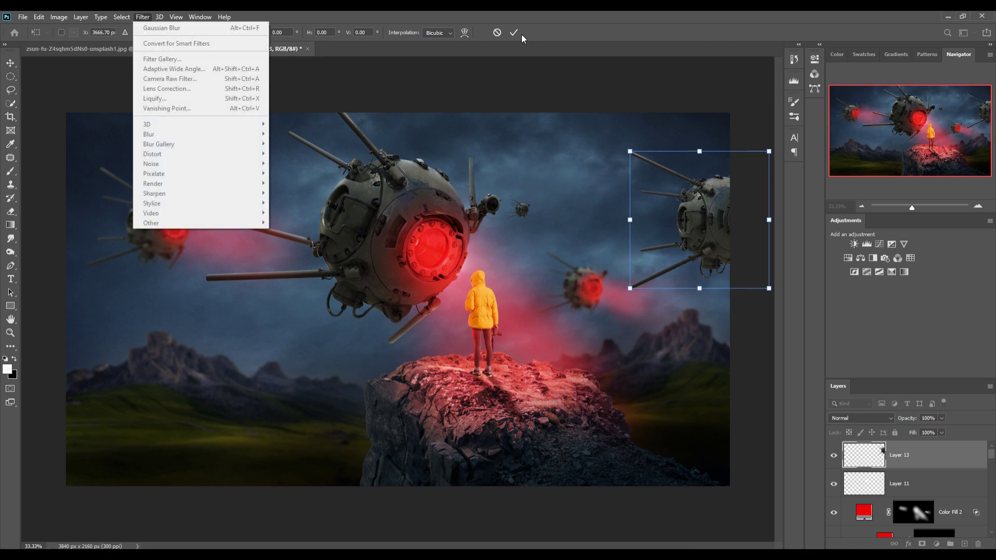
pyautogui.click(514, 33)
pyautogui.click(142, 16)
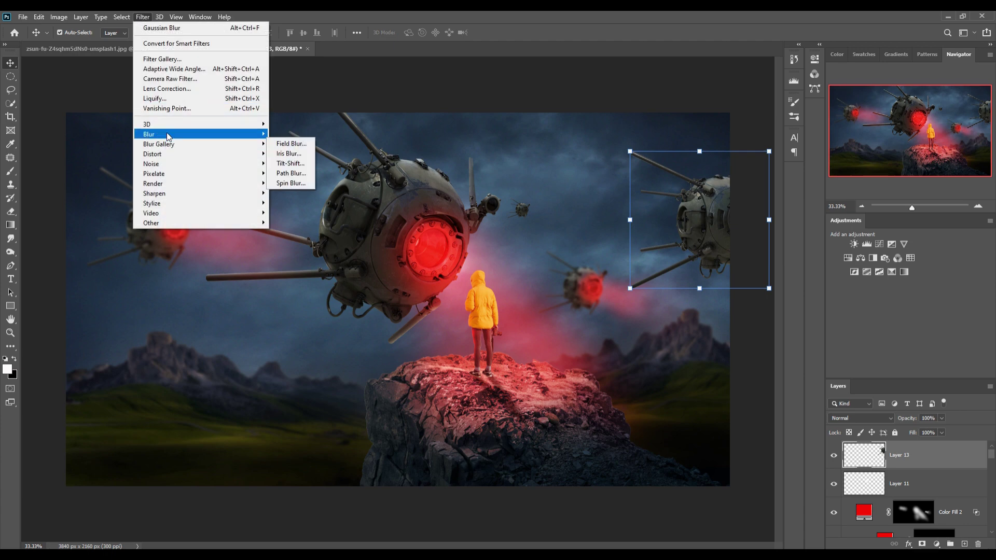
pyautogui.click(293, 192)
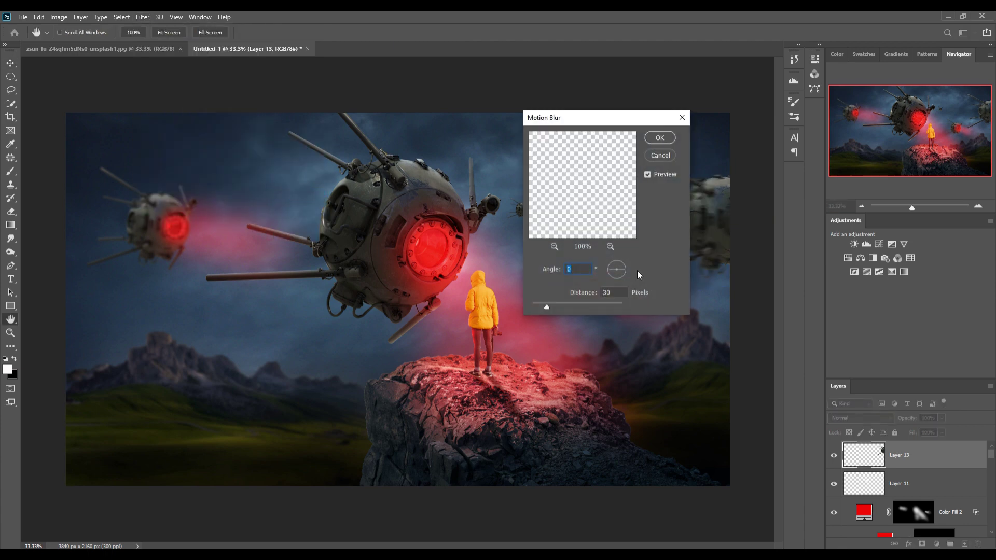
pyautogui.click(549, 308)
pyautogui.click(656, 137)
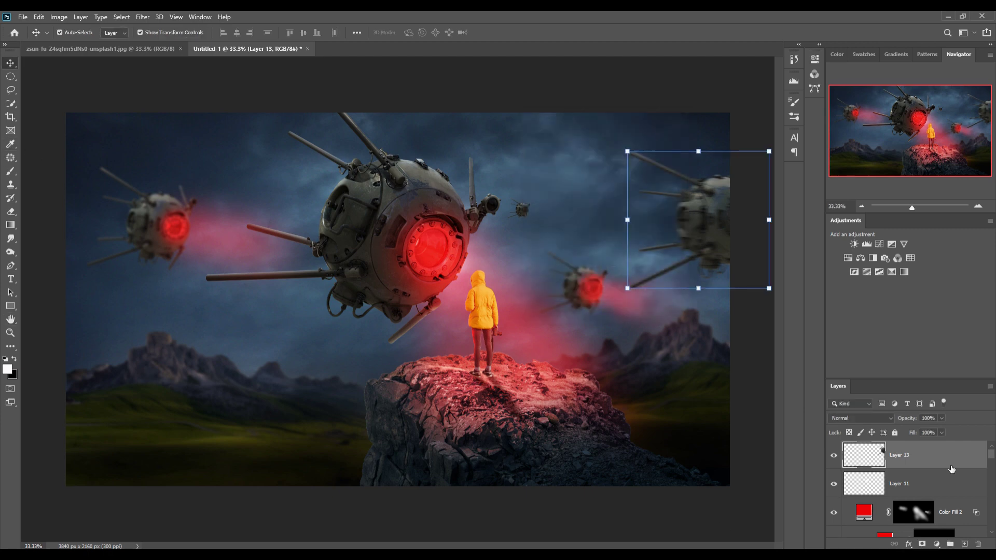
# Step: Add a Curves 4 adjustment clipped to Layer 13, lowering the midpoint to darken the drone
pyautogui.click(936, 544)
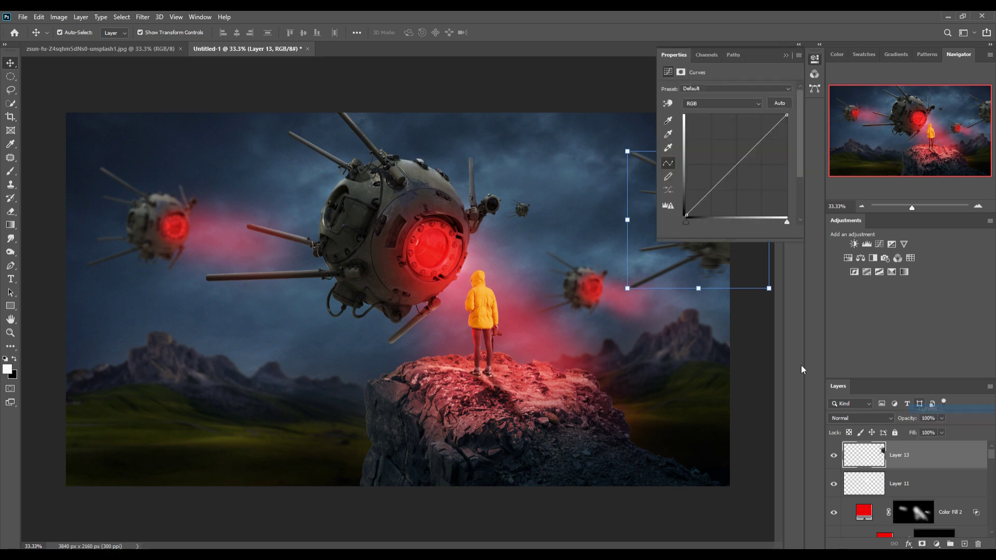
pyautogui.click(936, 411)
pyautogui.moveTo(743, 160); pyautogui.dragTo(744, 167)
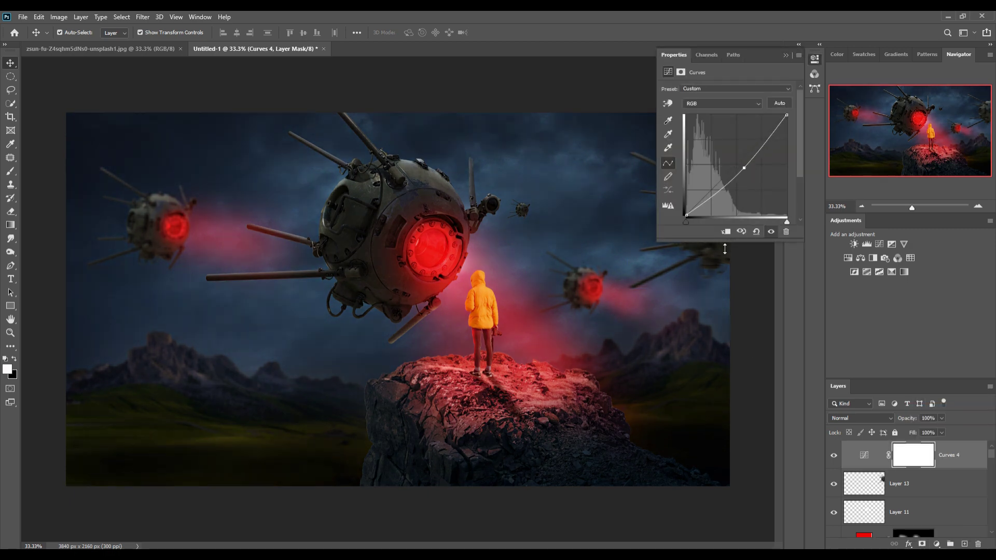
pyautogui.click(725, 231)
pyautogui.moveTo(748, 175); pyautogui.dragTo(750, 183)
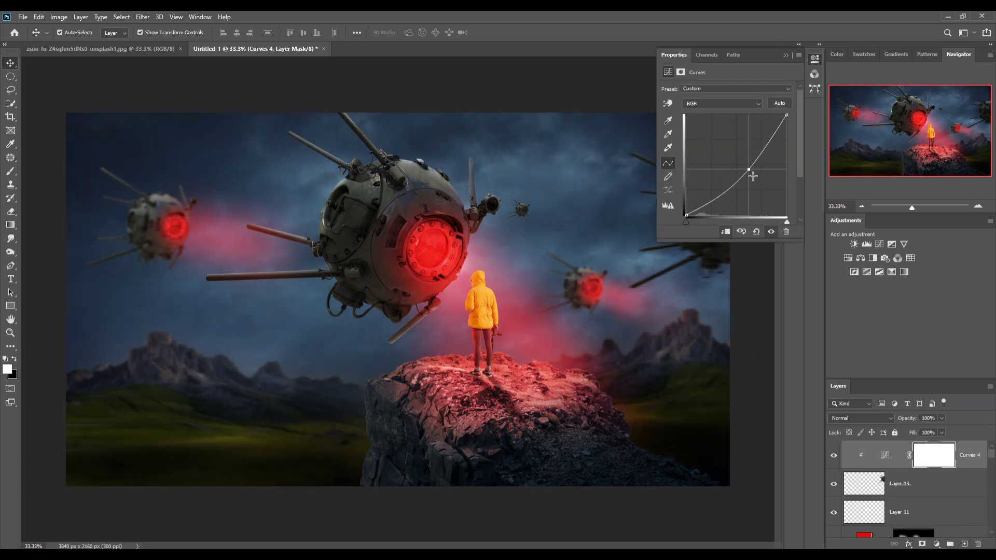
pyautogui.click(786, 56)
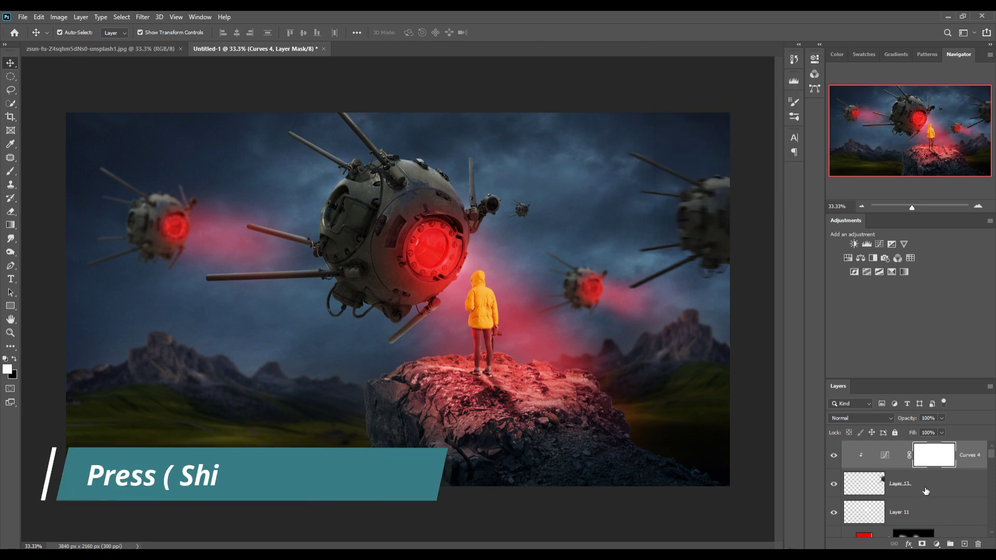
# Step: Merge all visible layers into a new top Layer 14 and convert it to a smart object
pyautogui.click(979, 463)
pyautogui.hotkey('shift', 'ctrl', 'alt', 'e')
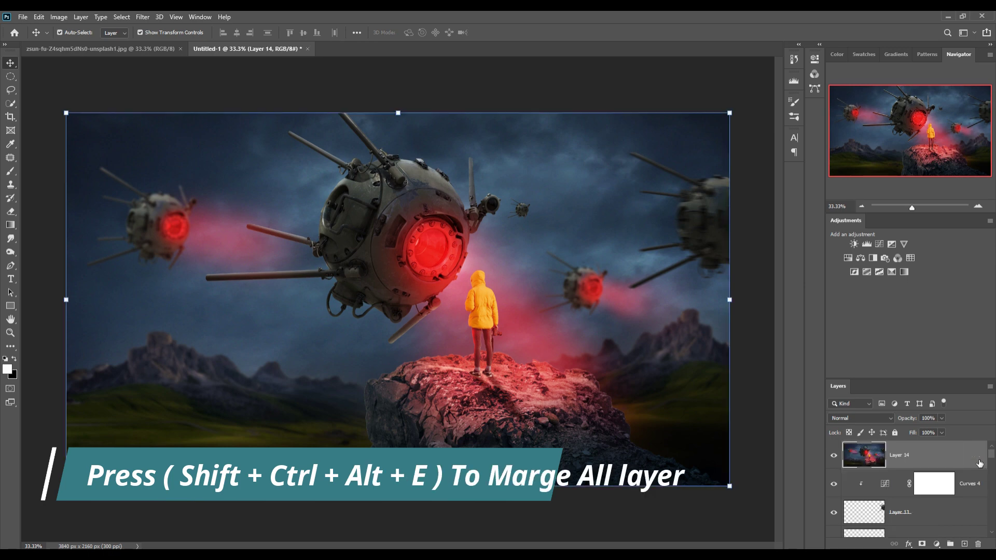
pyautogui.rightClick(975, 463)
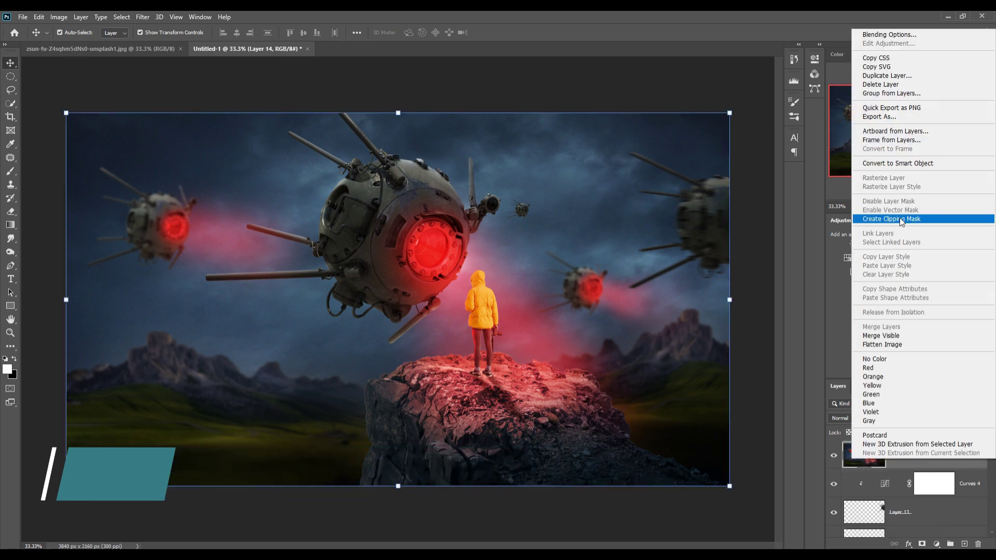
pyautogui.click(902, 163)
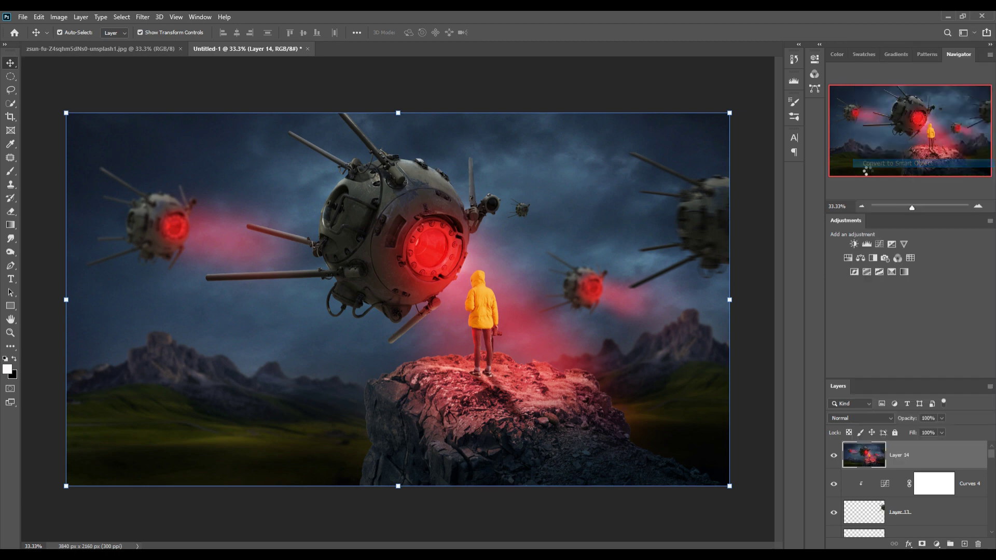
# Step: In the Camera Raw Filter, raise contrast and brighten the highlights
pyautogui.click(142, 17)
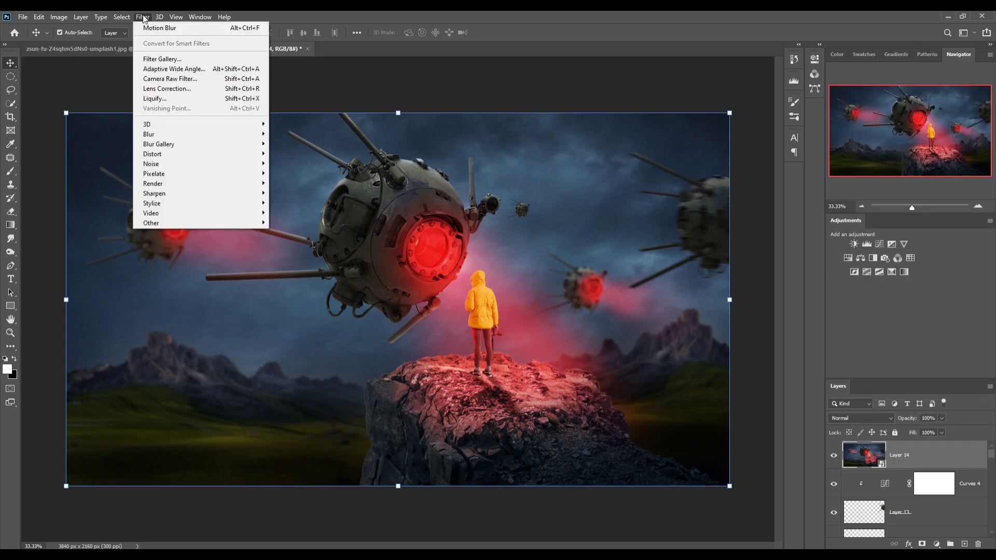
pyautogui.click(162, 80)
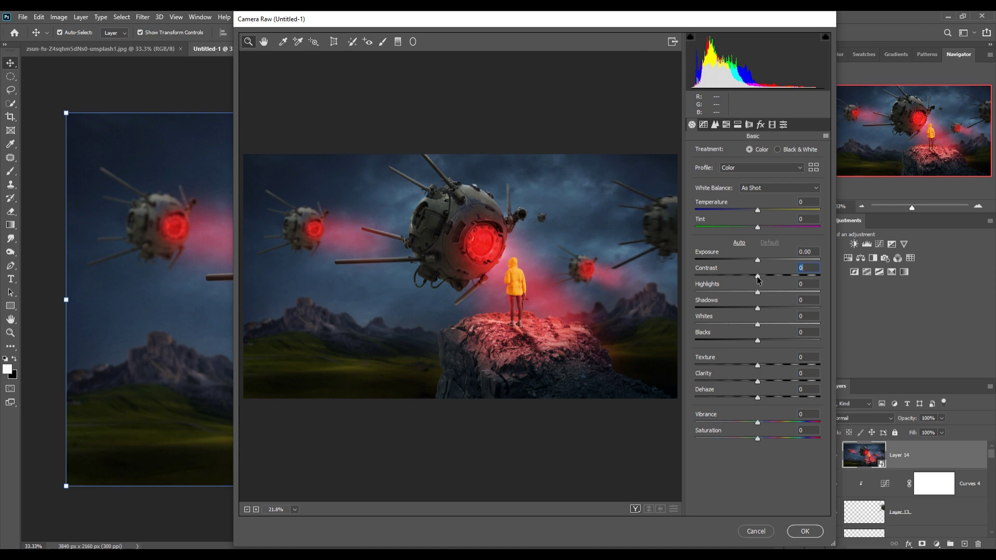
pyautogui.moveTo(757, 277)
pyautogui.mouseDown()
pyautogui.moveTo(767, 276)
pyautogui.moveTo(755, 257)
pyautogui.mouseUp()
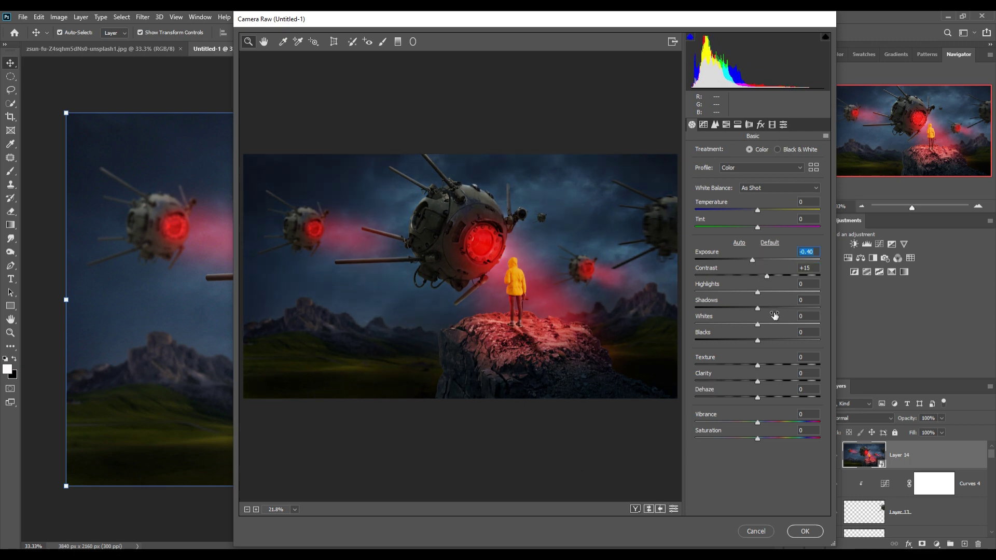
pyautogui.moveTo(758, 292)
pyautogui.mouseDown()
pyautogui.moveTo(771, 292)
pyautogui.moveTo(751, 309)
pyautogui.moveTo(782, 324)
pyautogui.moveTo(747, 340)
pyautogui.mouseUp()
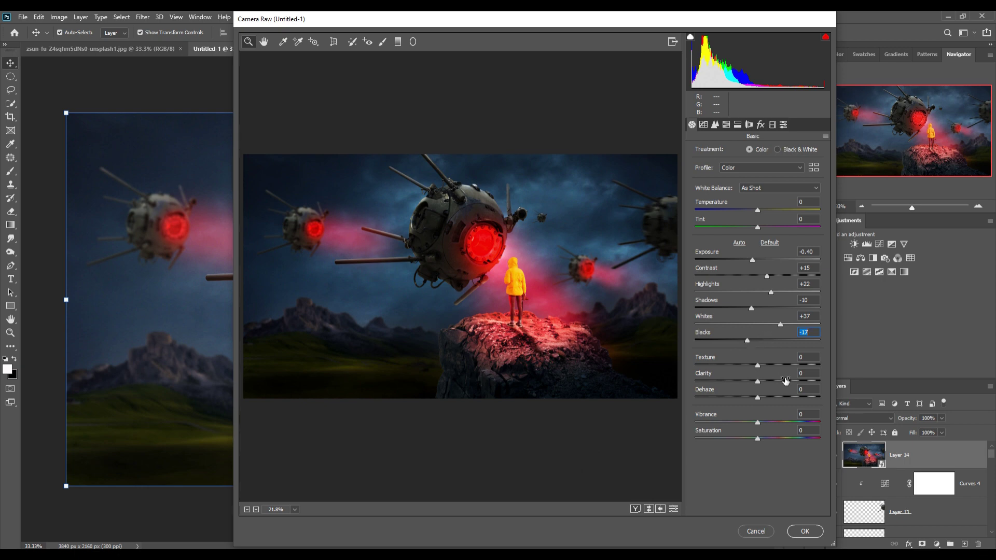
# Step: Lift the tone-curve highlights and split-tone warm highlights and blue shadows, then apply
pyautogui.click(703, 124)
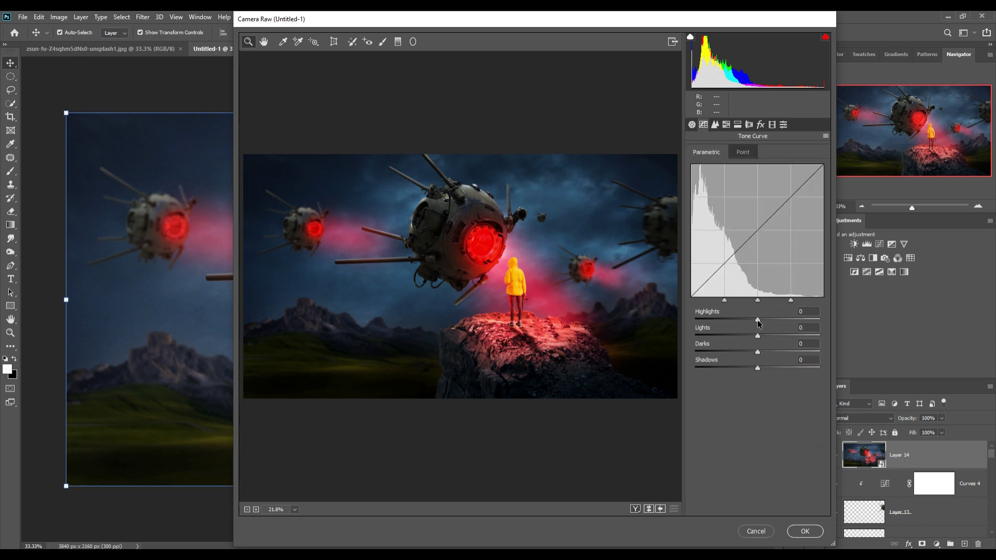
pyautogui.moveTo(758, 321)
pyautogui.mouseDown()
pyautogui.moveTo(764, 335)
pyautogui.moveTo(754, 353)
pyautogui.moveTo(779, 366)
pyautogui.mouseUp()
pyautogui.click(715, 125)
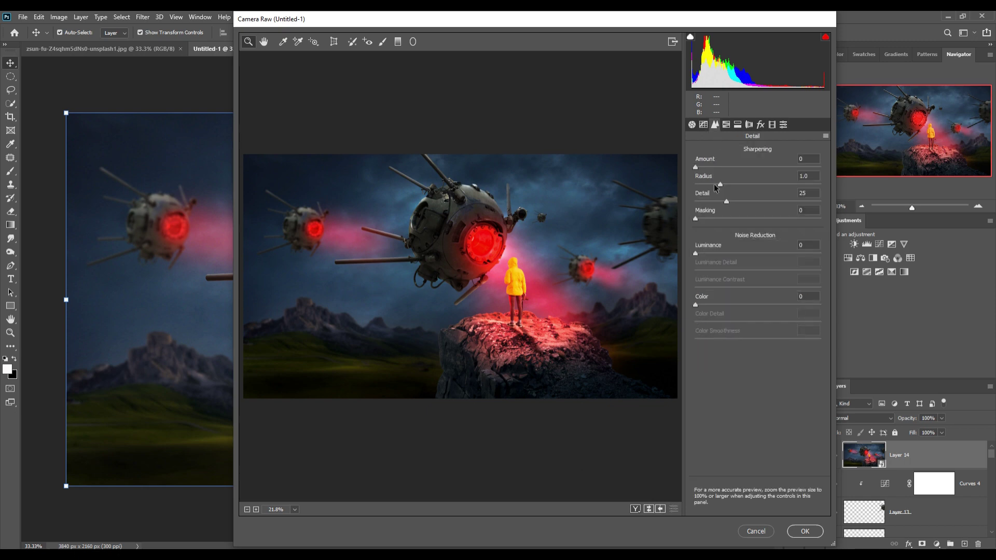
pyautogui.click(737, 124)
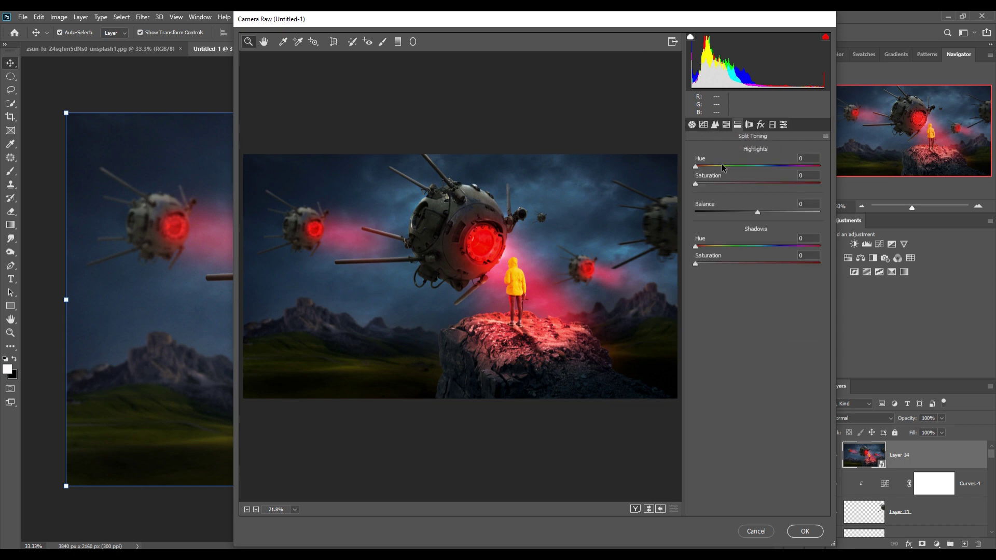
pyautogui.moveTo(695, 166)
pyautogui.mouseDown()
pyautogui.moveTo(706, 166)
pyautogui.moveTo(707, 183)
pyautogui.mouseUp()
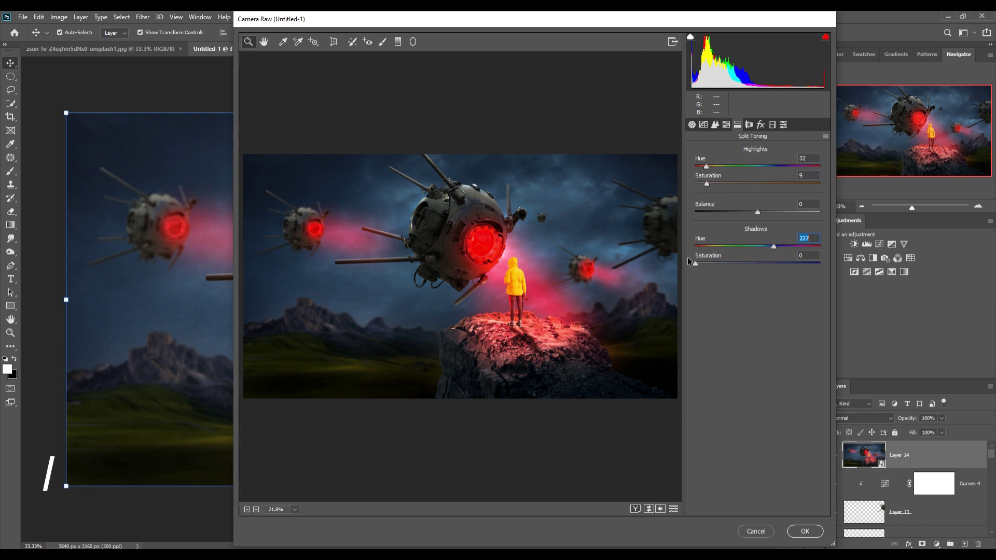
pyautogui.moveTo(695, 263); pyautogui.dragTo(704, 264)
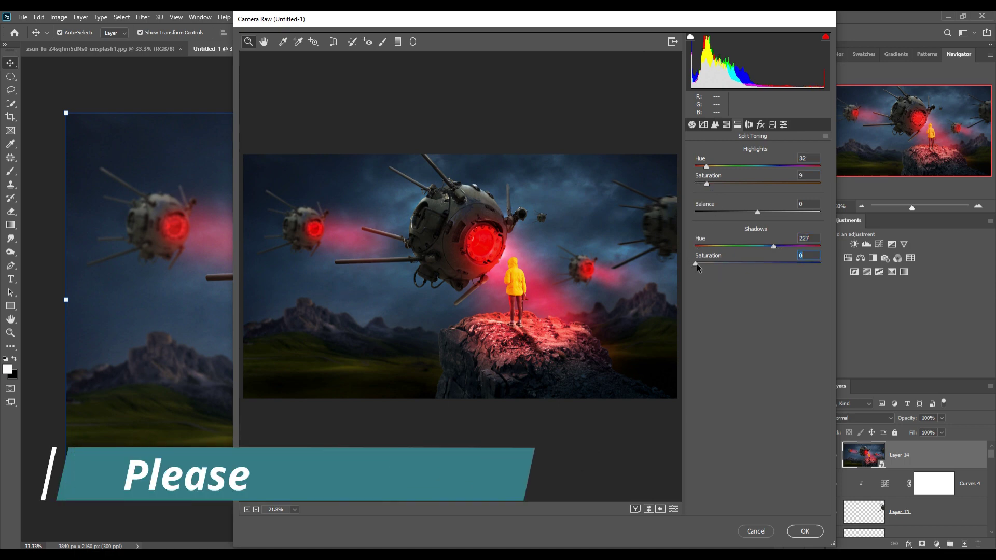
pyautogui.click(804, 531)
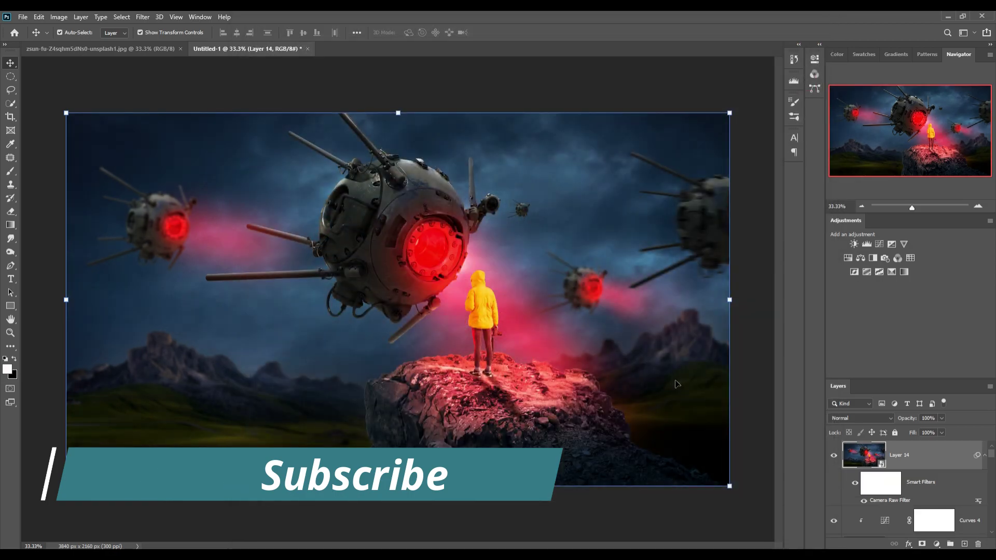